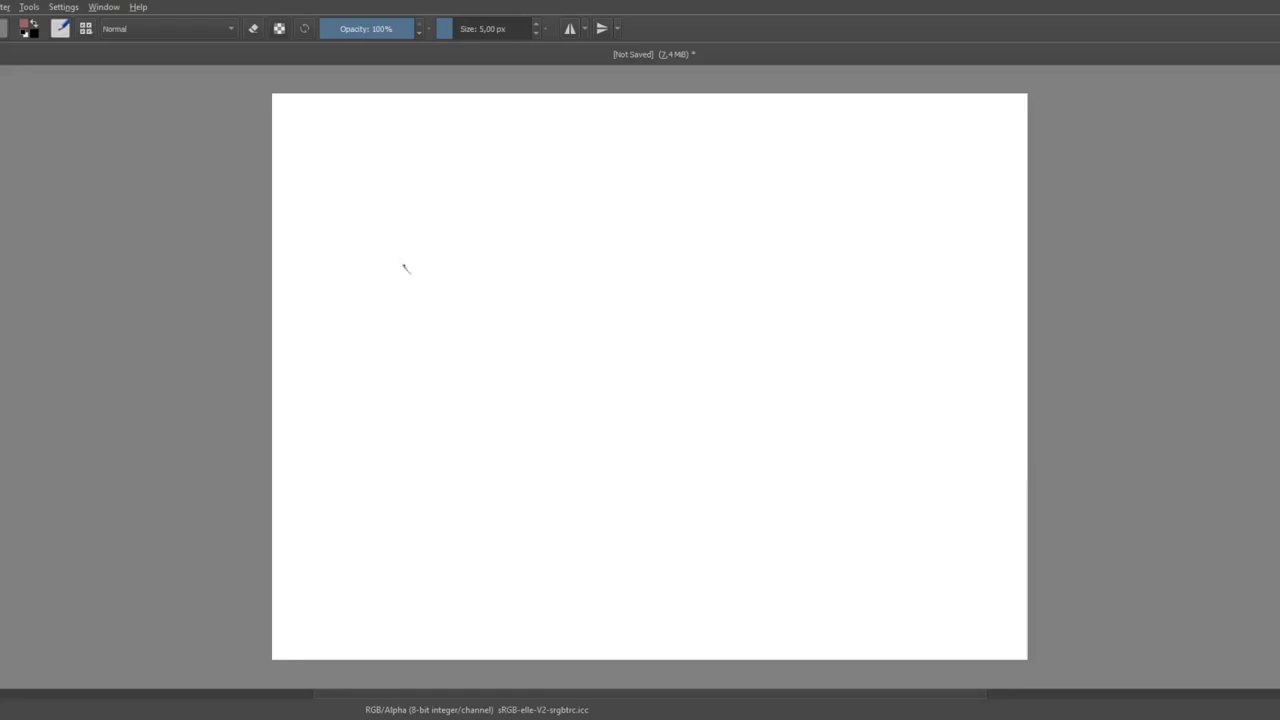
Step: Sketch the head, neck, back, belly and hindquarter lines in thin reddish strokes
drag(611, 443, 730, 480)
mouse_move(730, 480)
mouse_down()
mouse_move(700, 520)
mouse_move(857, 466)
mouse_up()
drag(765, 358, 820, 515)
drag(540, 185, 580, 280)
mouse_move(580, 278)
mouse_down()
mouse_move(649, 293)
mouse_move(678, 327)
mouse_up()
key(ctrl+z)
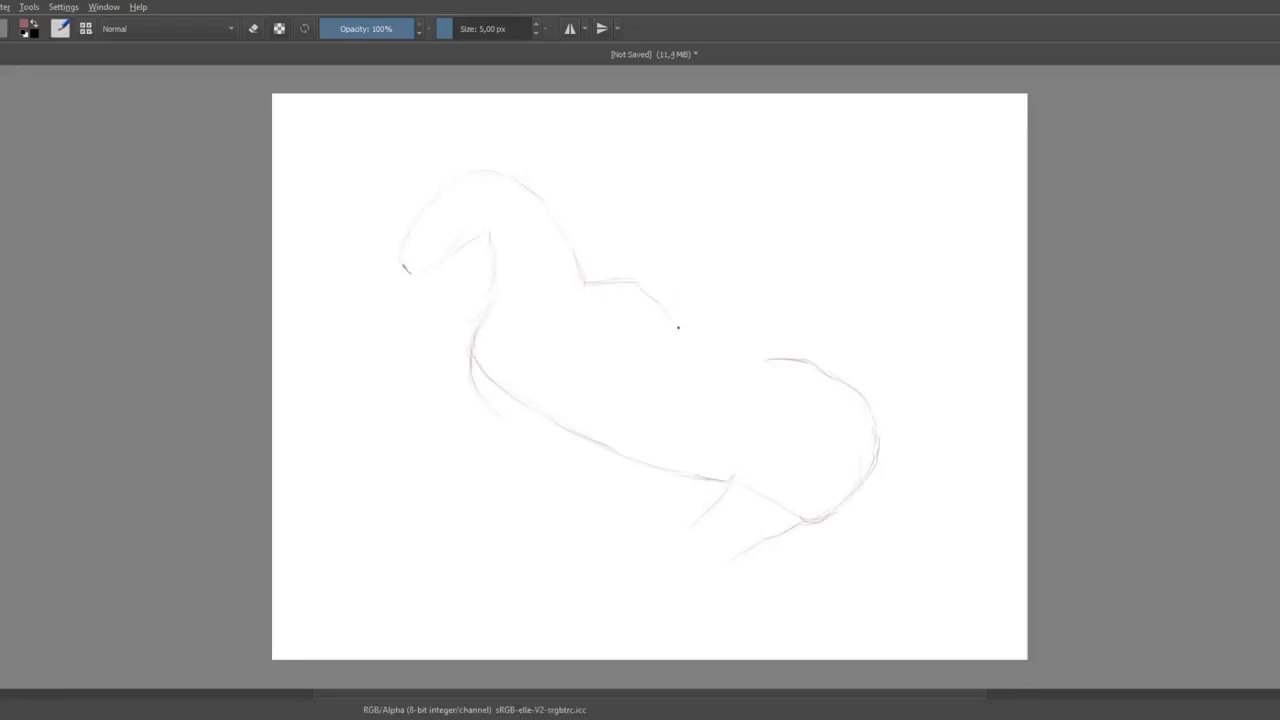
Step: Erase stray parts of the chest lines and the back-neck stroke
key(e)
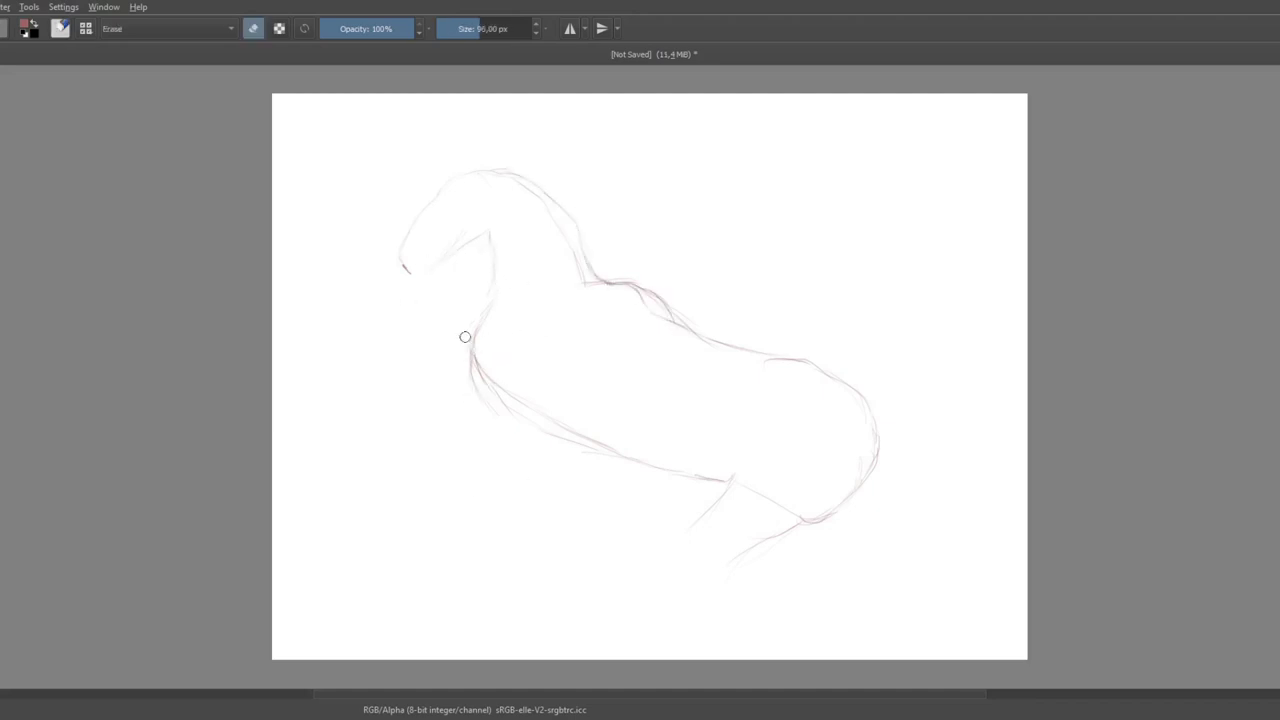
drag(466, 337, 505, 410)
drag(640, 290, 680, 315)
key(e)
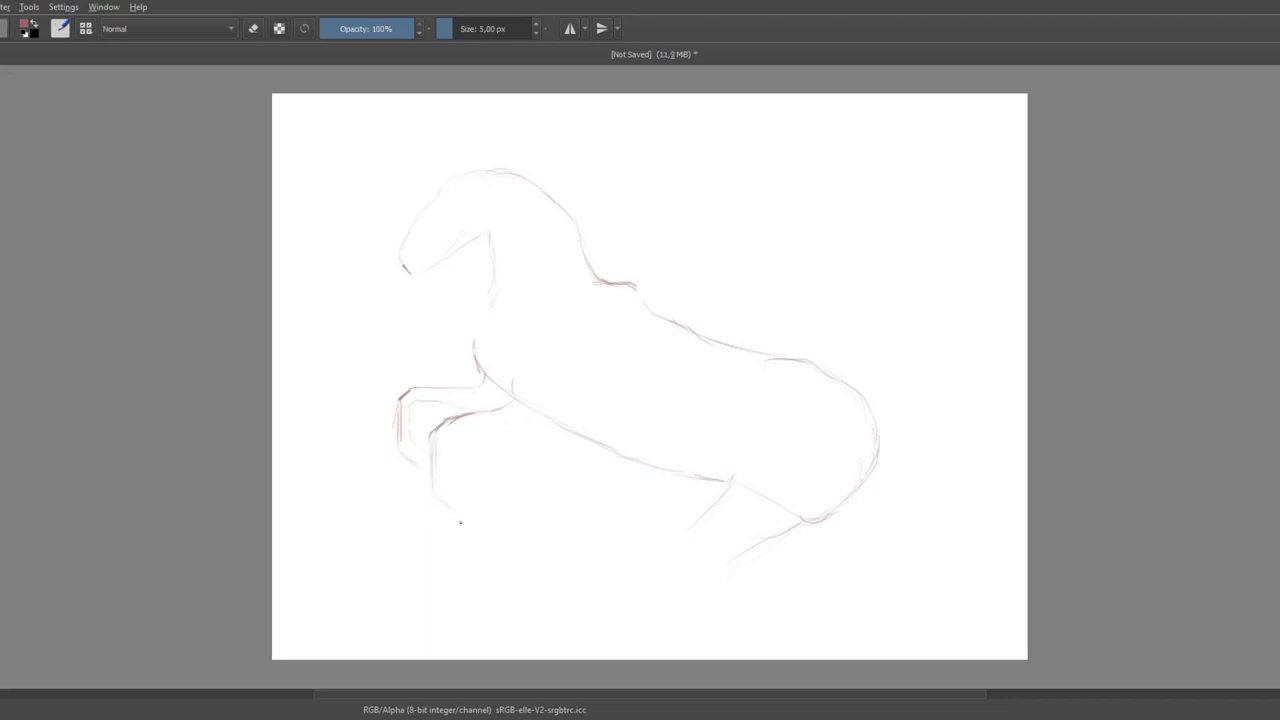
Step: Sketch both raised front legs and the hind legs down to the ground
drag(453, 493, 565, 421)
mouse_move(567, 396)
mouse_down()
mouse_move(569, 413)
mouse_move(730, 482)
mouse_up()
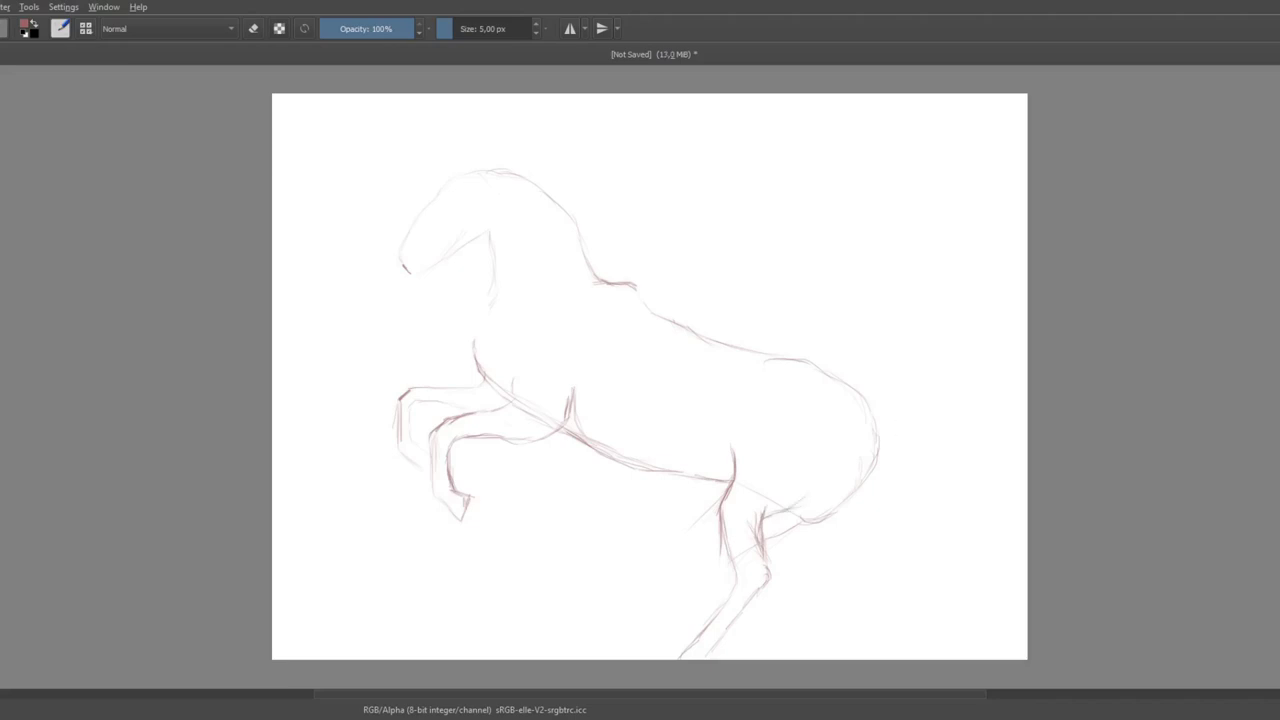
drag(772, 530, 706, 656)
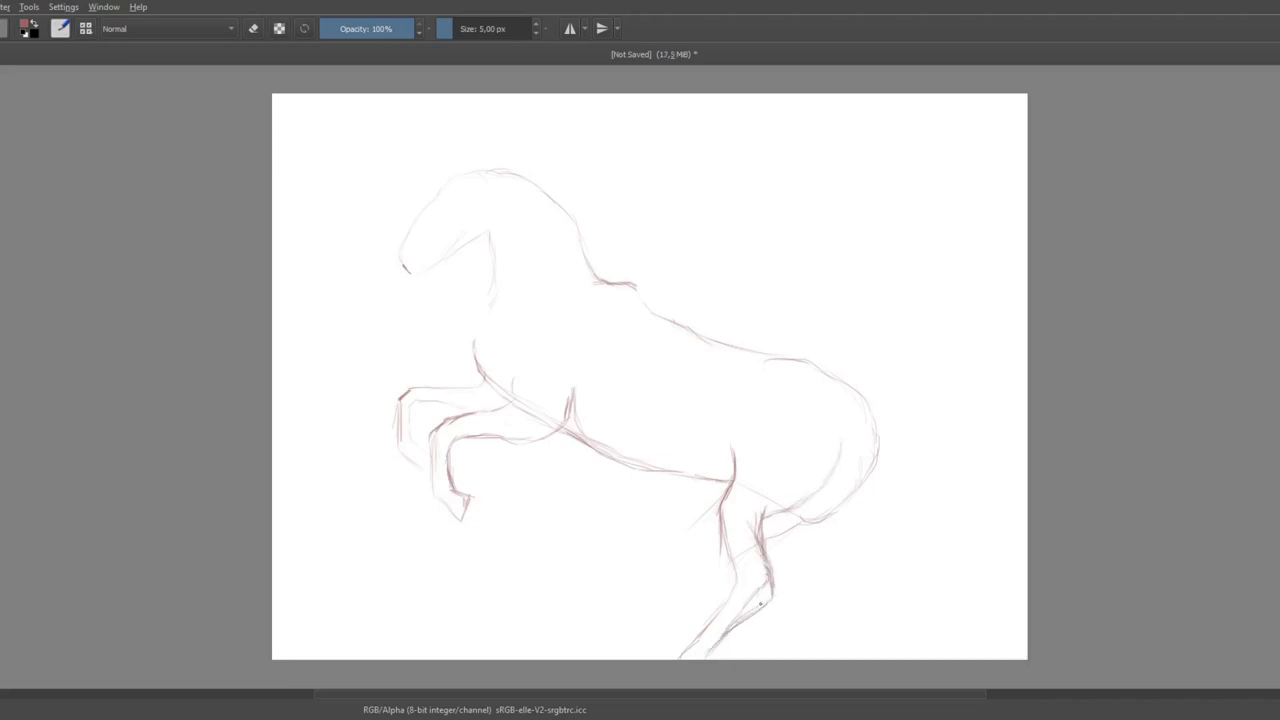
drag(738, 578, 672, 658)
drag(766, 542, 854, 424)
Step: Add the flowing tail strands and darken the rump curve and back line
drag(903, 520, 916, 590)
mouse_move(856, 470)
mouse_down()
mouse_move(812, 354)
mouse_move(754, 352)
mouse_up()
drag(840, 386, 784, 356)
drag(598, 278, 687, 338)
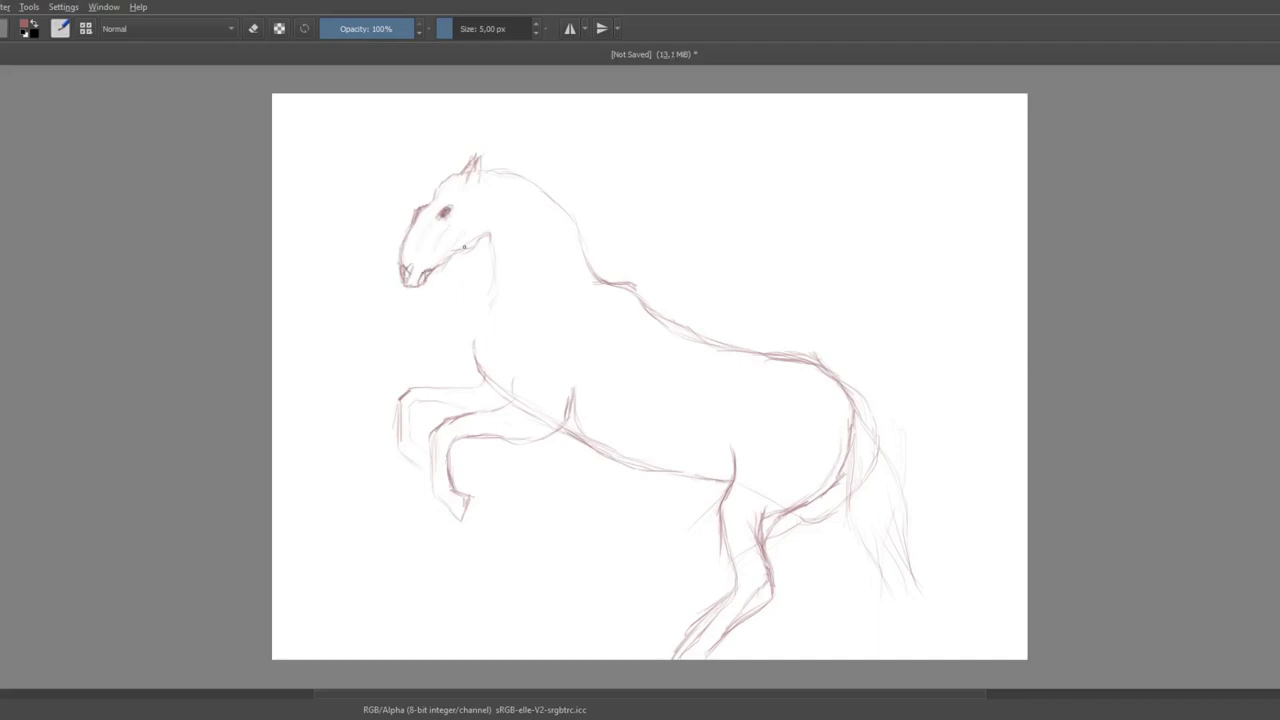
Step: Erase faint strokes around the tail, hind leg, front of the head and ears
key(e)
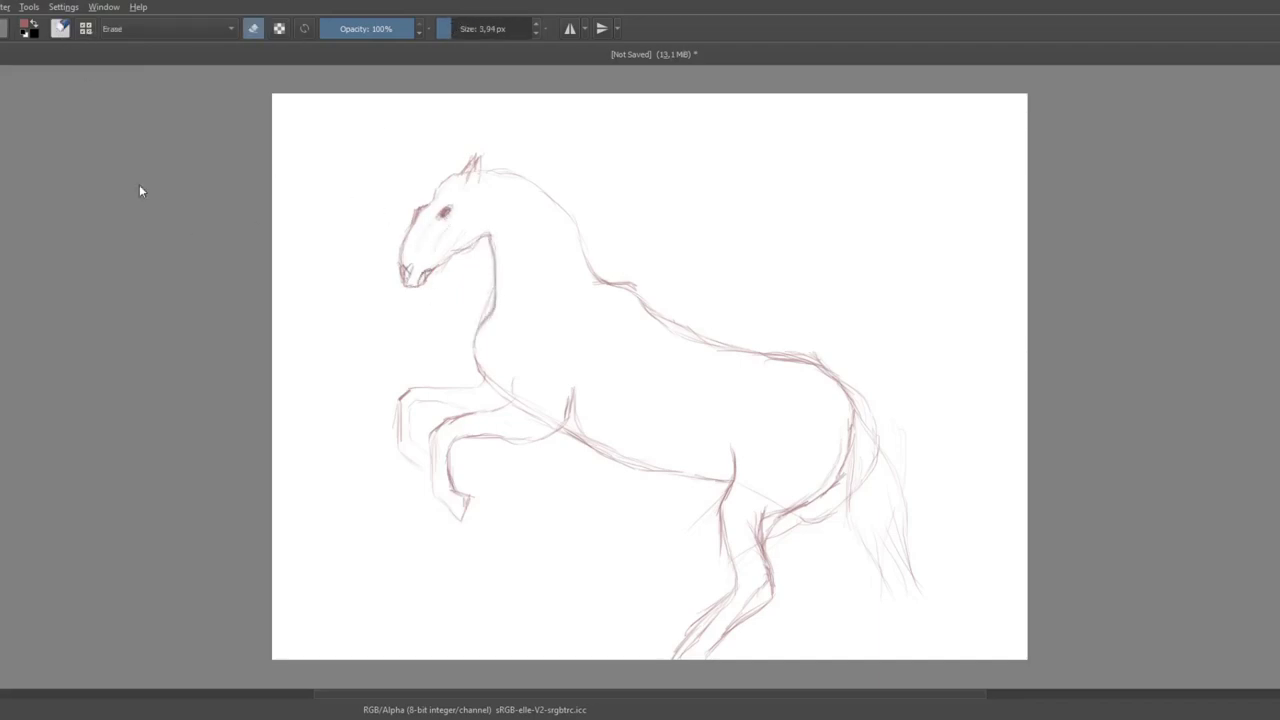
shift+drag(433, 378, 897, 428)
drag(390, 182, 415, 262)
key(e)
drag(440, 178, 418, 232)
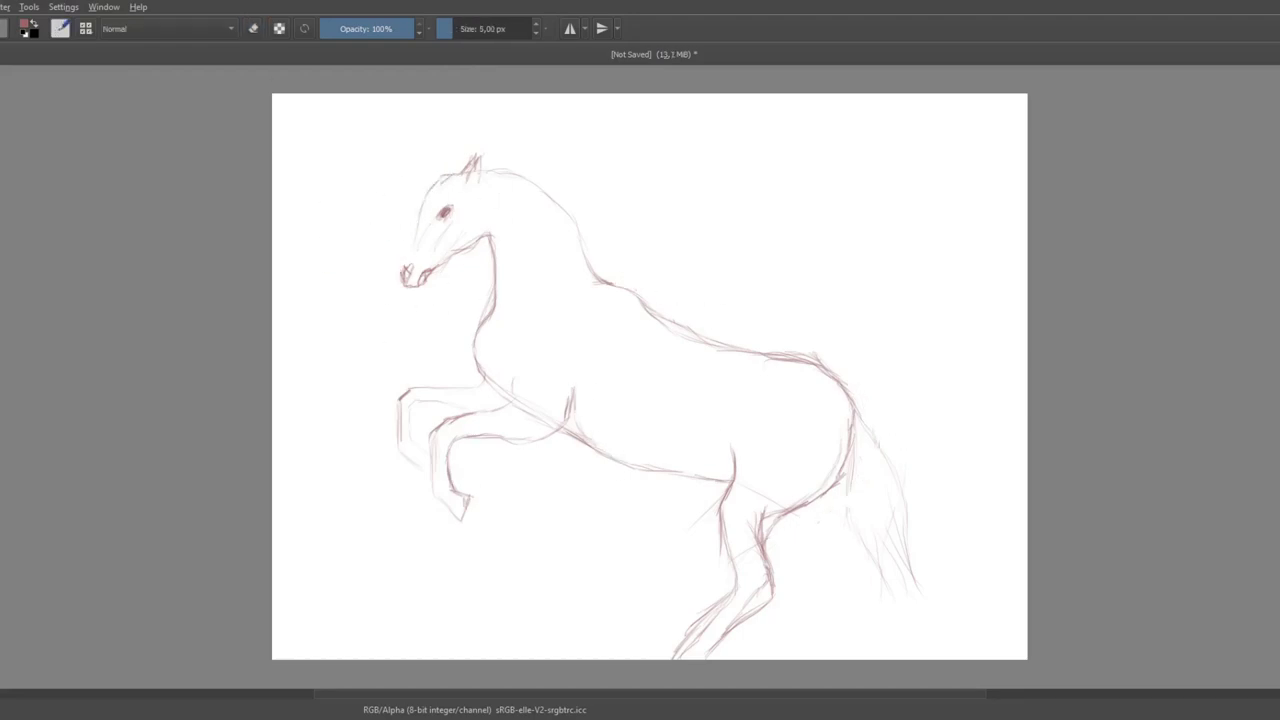
Step: Redraw the forehead line and add a short stroke around the mouth
key(e)
key(e)
mouse_move(475, 158)
mouse_down()
mouse_move(452, 174)
mouse_move(446, 214)
mouse_up()
key(e)
key(e)
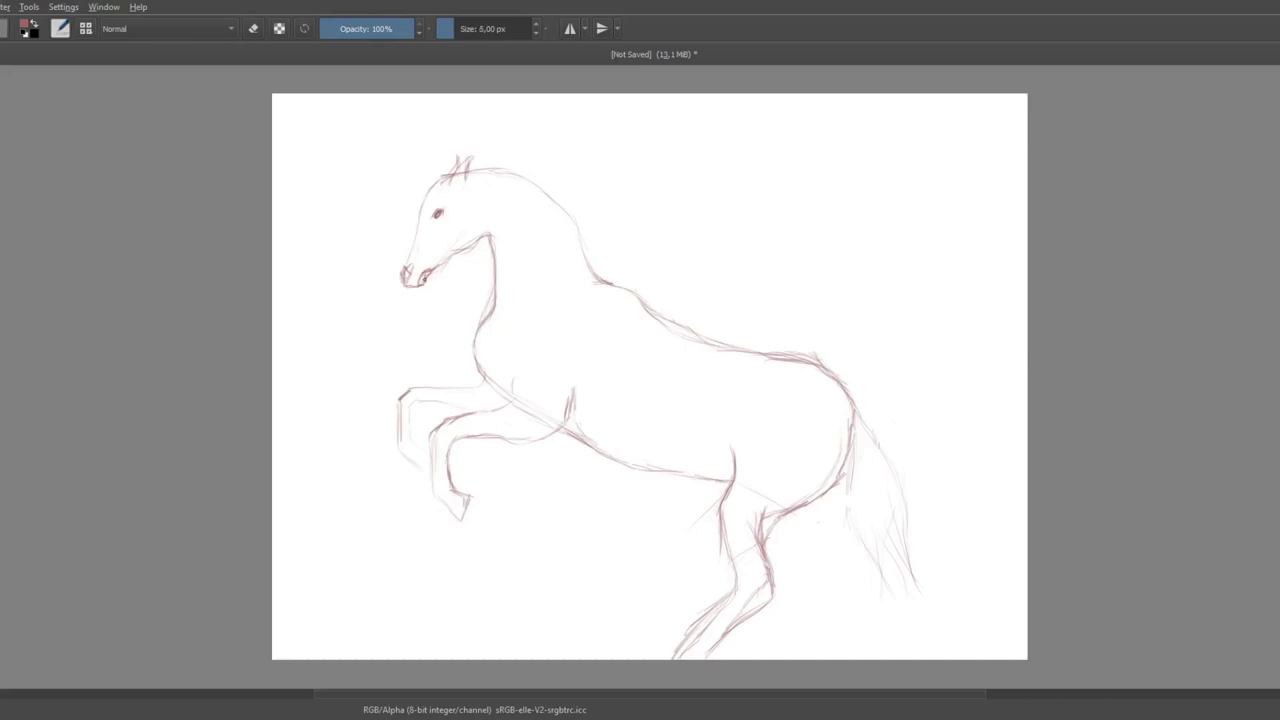
scroll(473, 384, up, 2)
drag(436, 392, 466, 372)
Step: Ink bold outlines down the neck, chest and first raised foreleg
drag(594, 330, 576, 470)
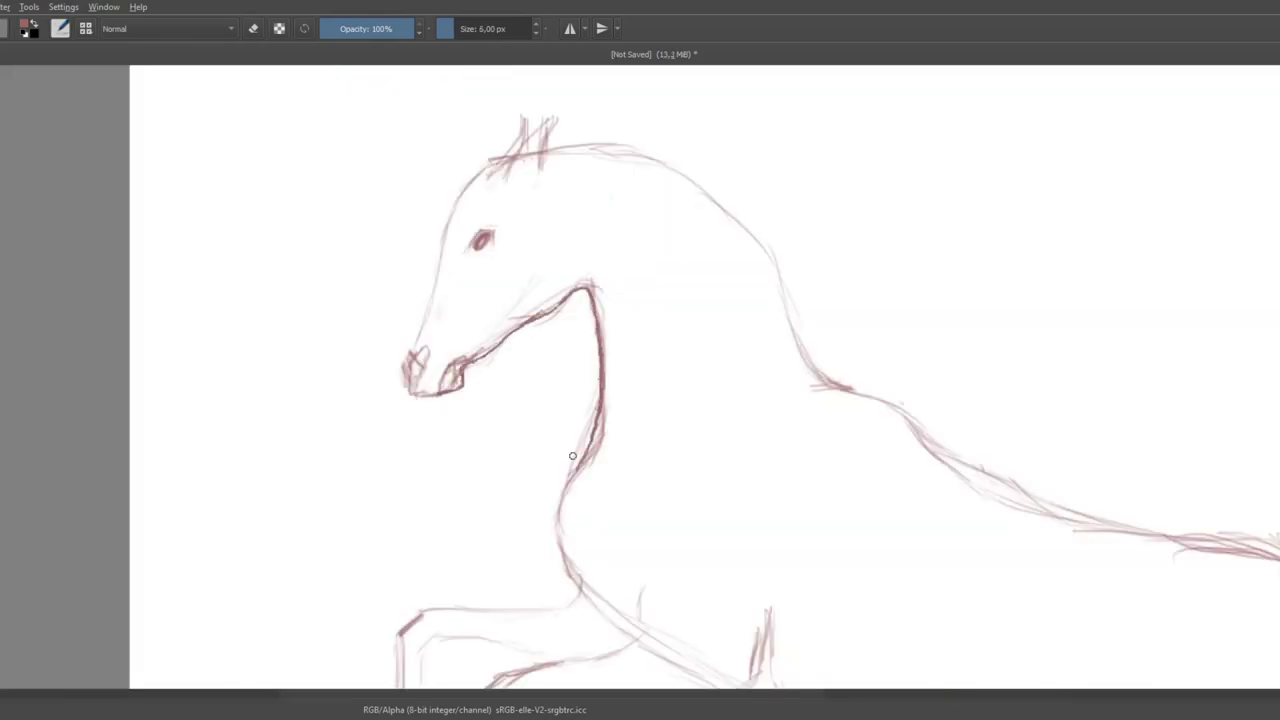
mouse_move(592, 302)
mouse_down()
mouse_move(600, 398)
mouse_move(556, 512)
mouse_up()
scroll(500, 310, down, 3)
mouse_move(500, 310)
mouse_down()
mouse_move(330, 405)
mouse_move(334, 470)
mouse_move(378, 545)
mouse_up()
drag(355, 428, 497, 422)
drag(356, 430, 382, 507)
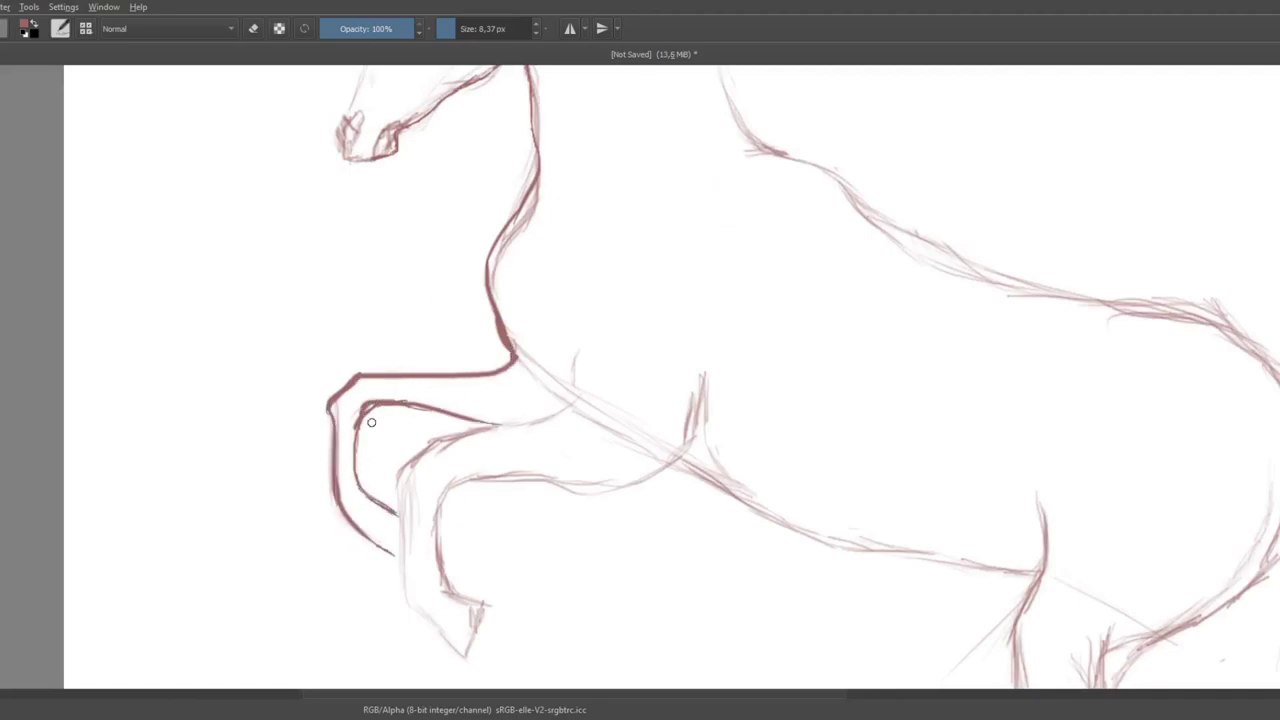
drag(356, 415, 398, 515)
Step: Ink the second front leg and its hoof, undoing a stray mark
mouse_move(555, 302)
mouse_down()
mouse_move(575, 392)
mouse_move(398, 515)
mouse_move(410, 604)
mouse_move(470, 603)
mouse_up()
key(ctrl+z)
drag(466, 478, 430, 548)
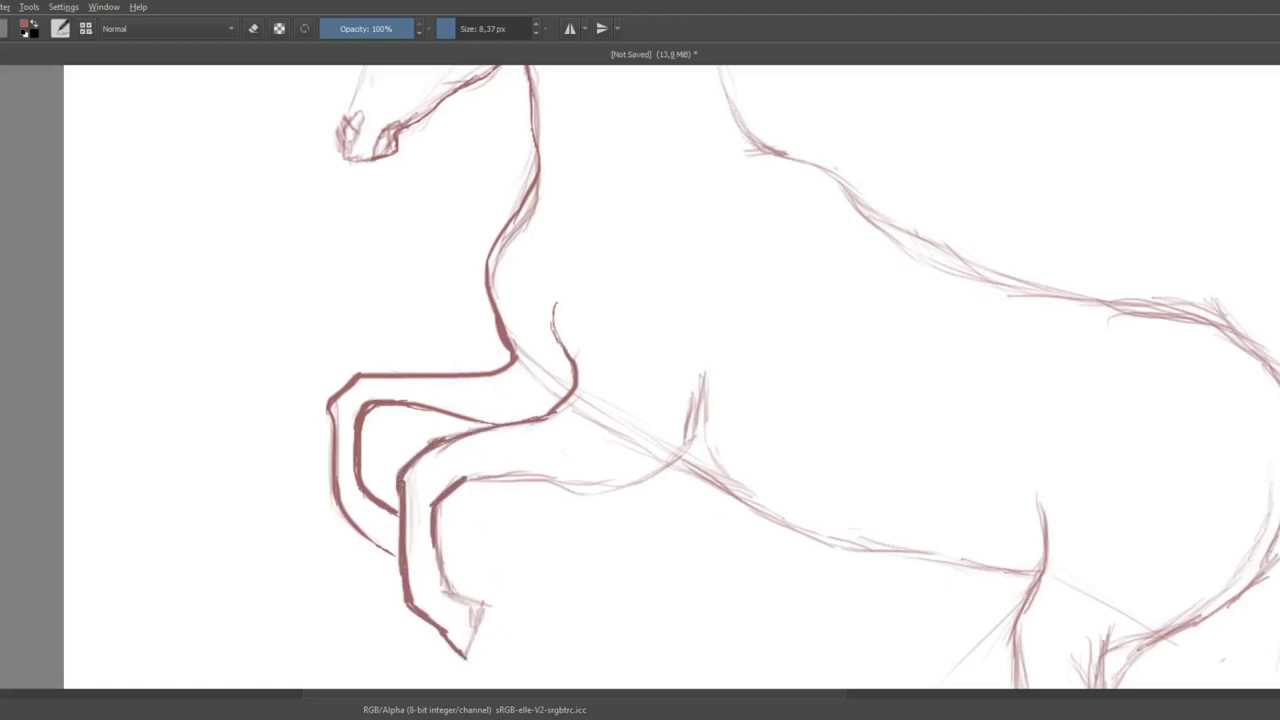
drag(459, 600, 478, 668)
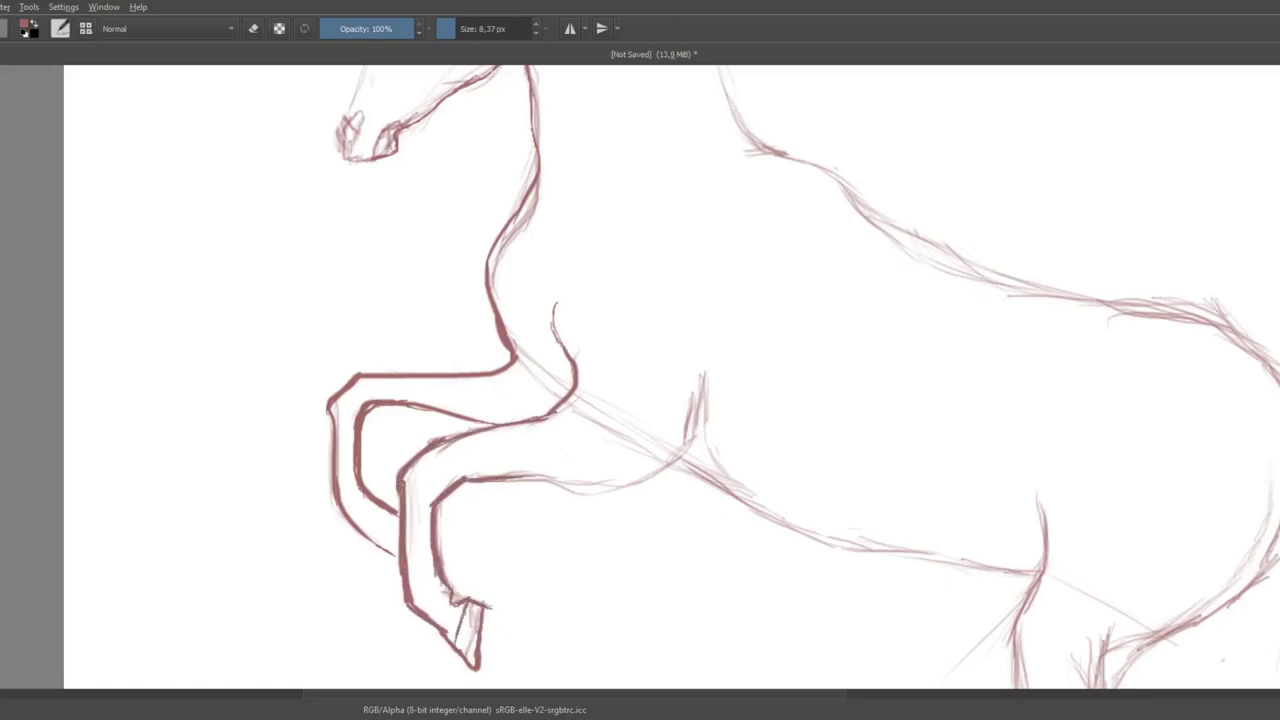
Step: Ink the belly line and the outline of the hind leg
drag(551, 478, 698, 447)
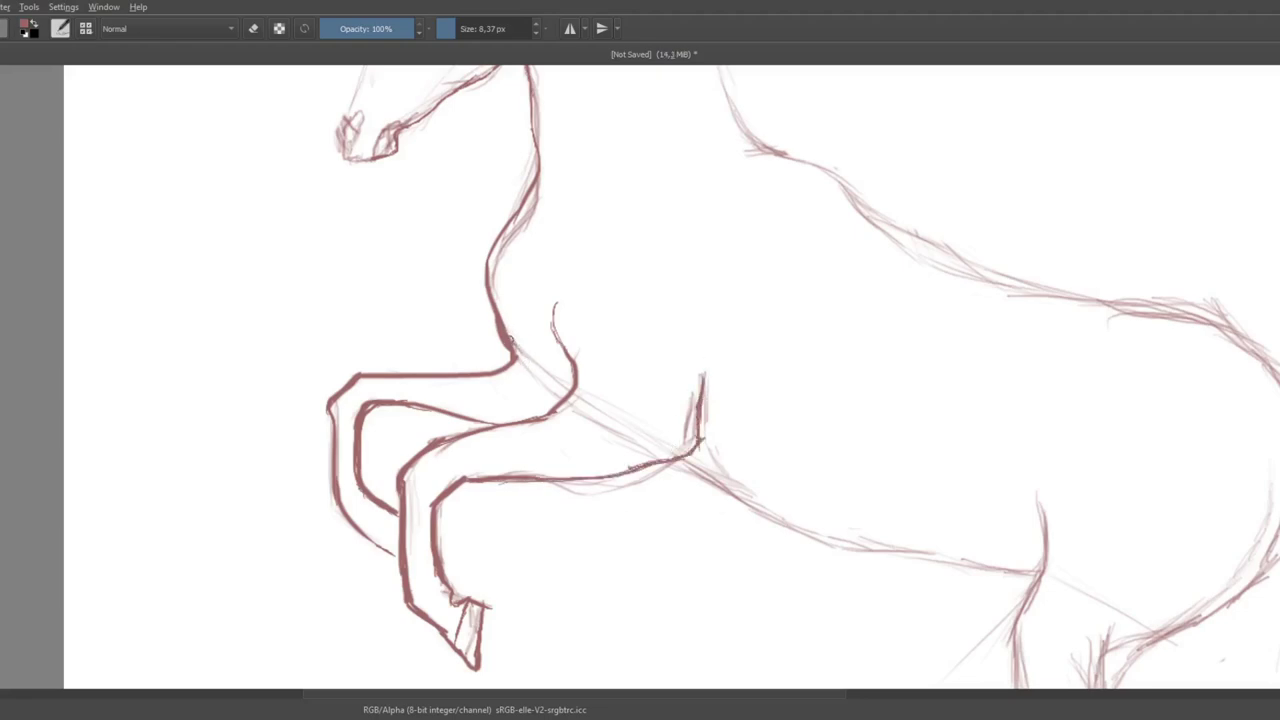
drag(670, 456, 1046, 572)
mouse_move(1044, 520)
mouse_down()
mouse_move(1012, 618)
mouse_move(875, 325)
mouse_up()
mouse_move(880, 280)
mouse_down()
mouse_move(762, 592)
mouse_move(972, 310)
mouse_up()
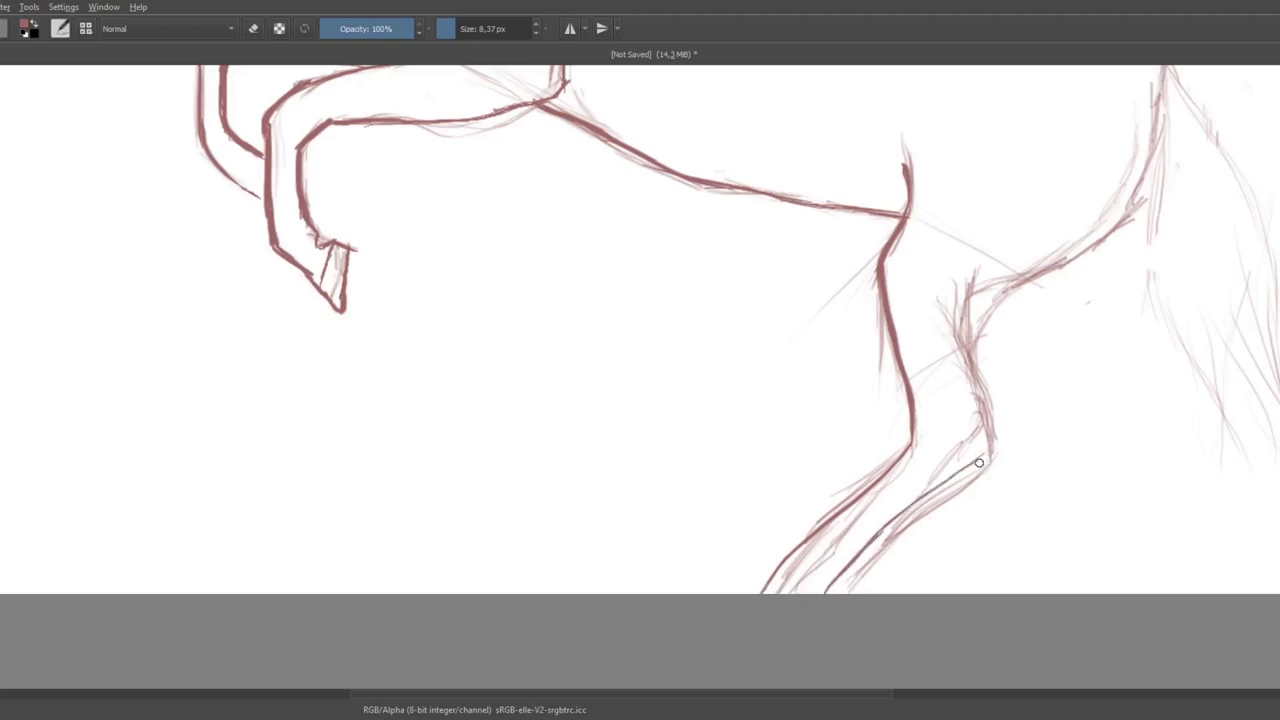
drag(965, 372, 1126, 222)
drag(1046, 270, 1162, 92)
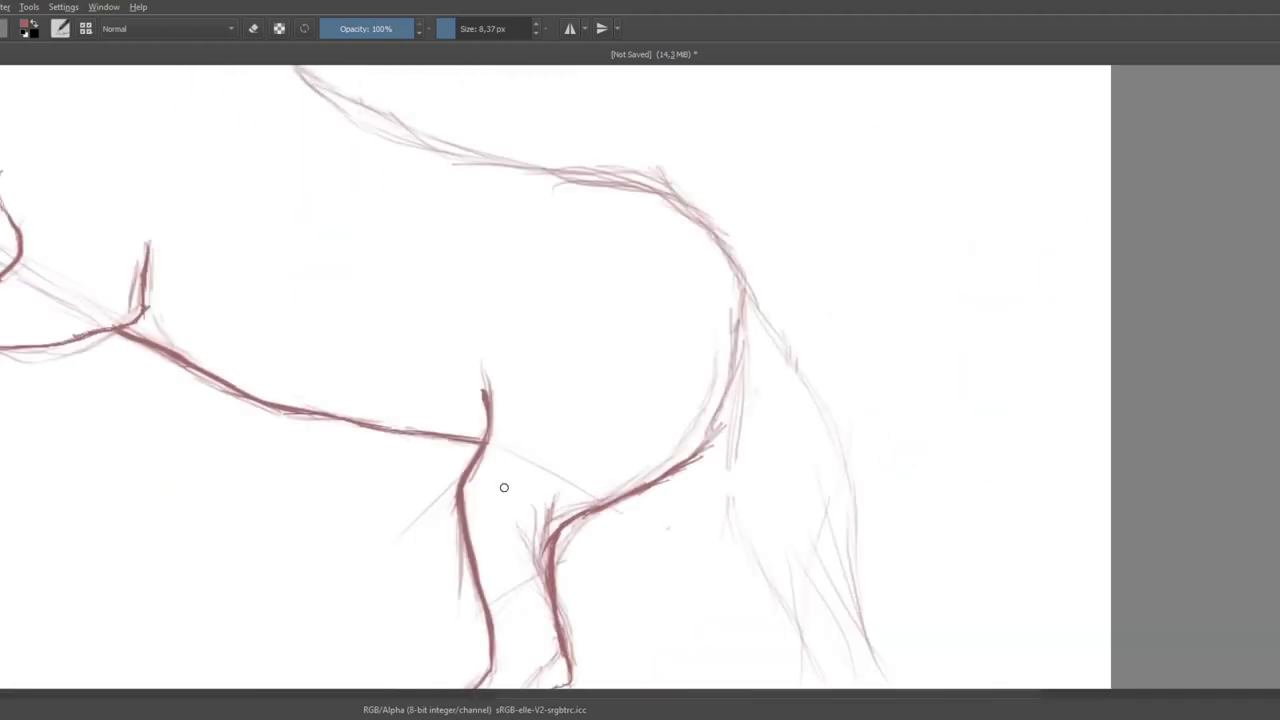
Step: Ink the back, rump curve and neck crest toward the head
drag(335, 255, 323, 322)
drag(340, 222, 312, 400)
drag(211, 208, 588, 383)
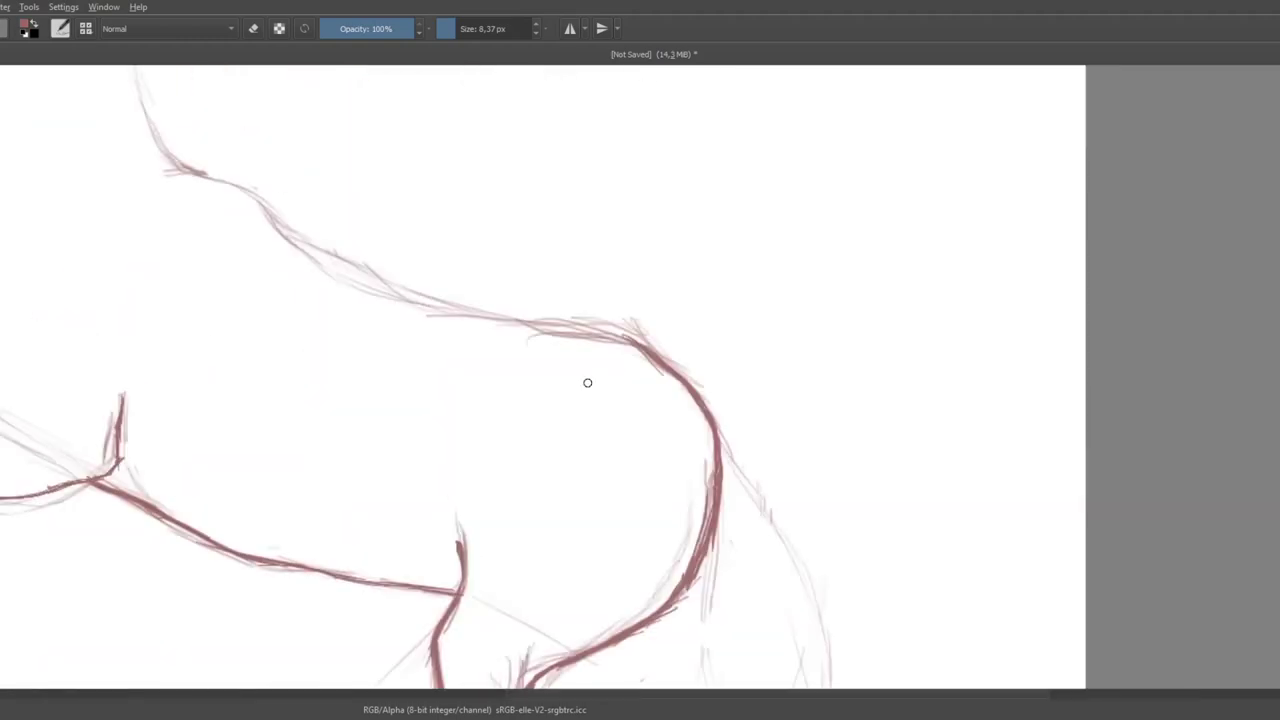
drag(430, 302, 630, 330)
drag(341, 236, 265, 205)
scroll(291, 183, down, 2)
drag(350, 290, 510, 315)
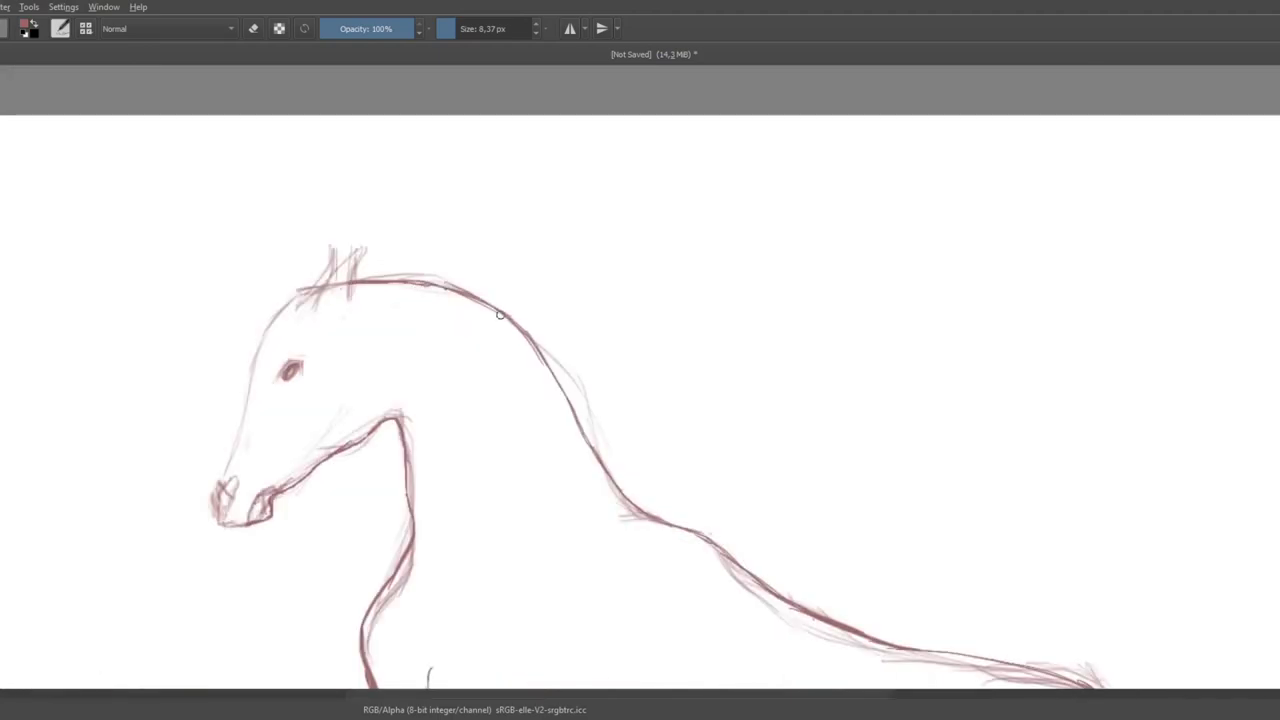
drag(300, 290, 260, 380)
Step: Pan to the front legs and ink the belly line and front-leg outline
scroll(313, 383, up, 2)
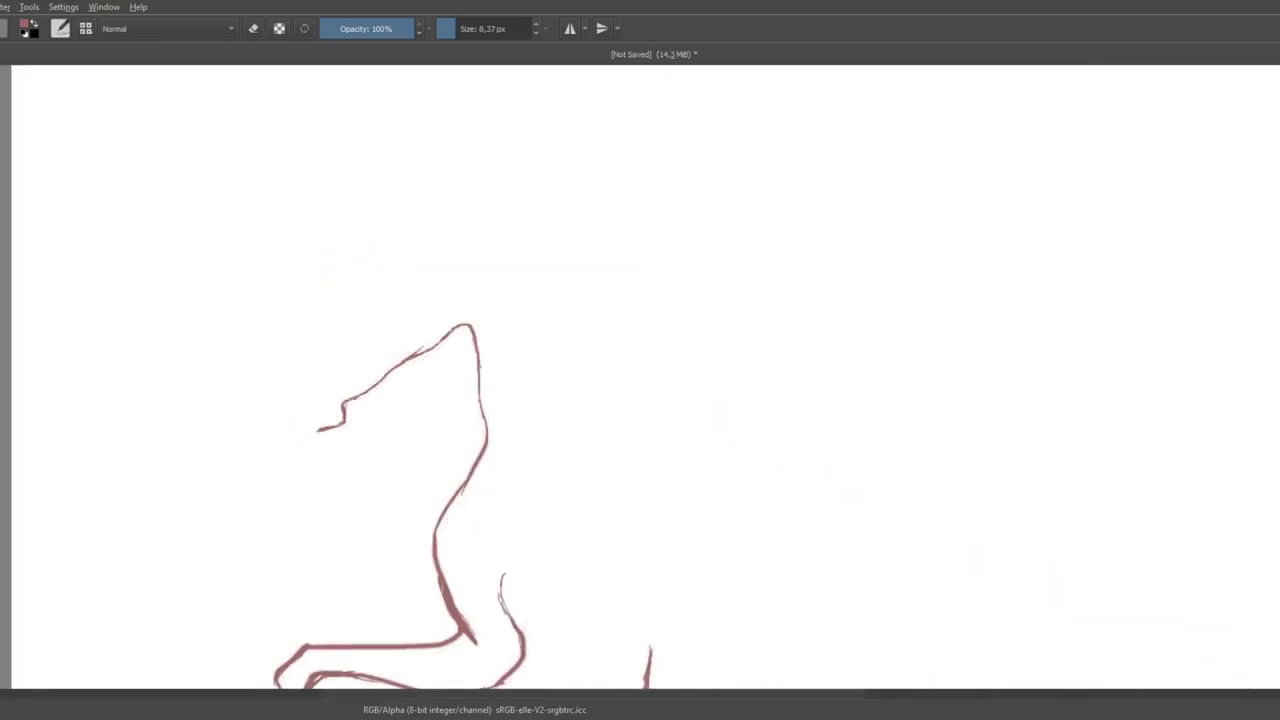
drag(543, 443, 473, 403)
mouse_move(560, 690)
mouse_down()
mouse_move(424, 390)
mouse_move(782, 500)
mouse_move(477, 305)
mouse_up()
drag(443, 216, 460, 486)
drag(460, 486, 540, 338)
mouse_move(520, 280)
mouse_down()
mouse_move(378, 503)
mouse_move(606, 349)
mouse_move(623, 283)
mouse_move(605, 325)
mouse_up()
mouse_move(605, 325)
mouse_down()
mouse_move(477, 257)
mouse_move(438, 372)
mouse_move(71, 277)
mouse_move(272, 439)
mouse_up()
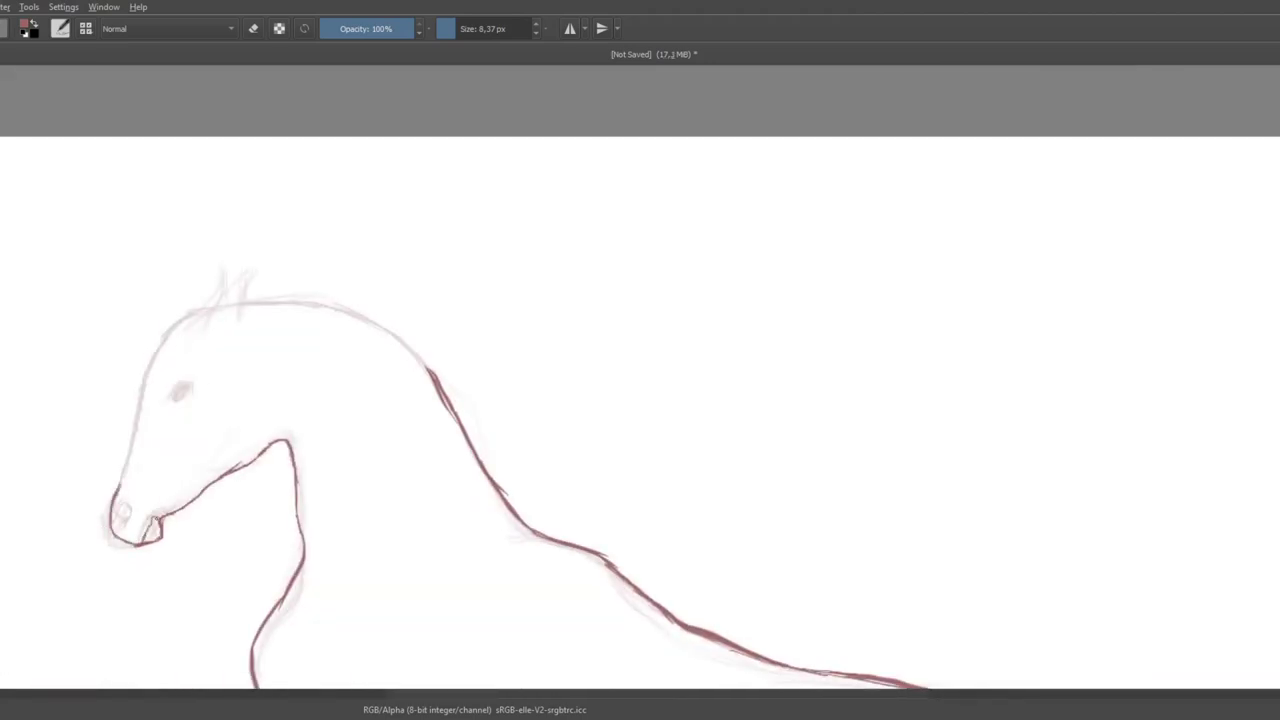
Step: Ink the front edge of the face and trial ear strokes, undoing the ear
drag(120, 472, 169, 332)
drag(169, 332, 125, 384)
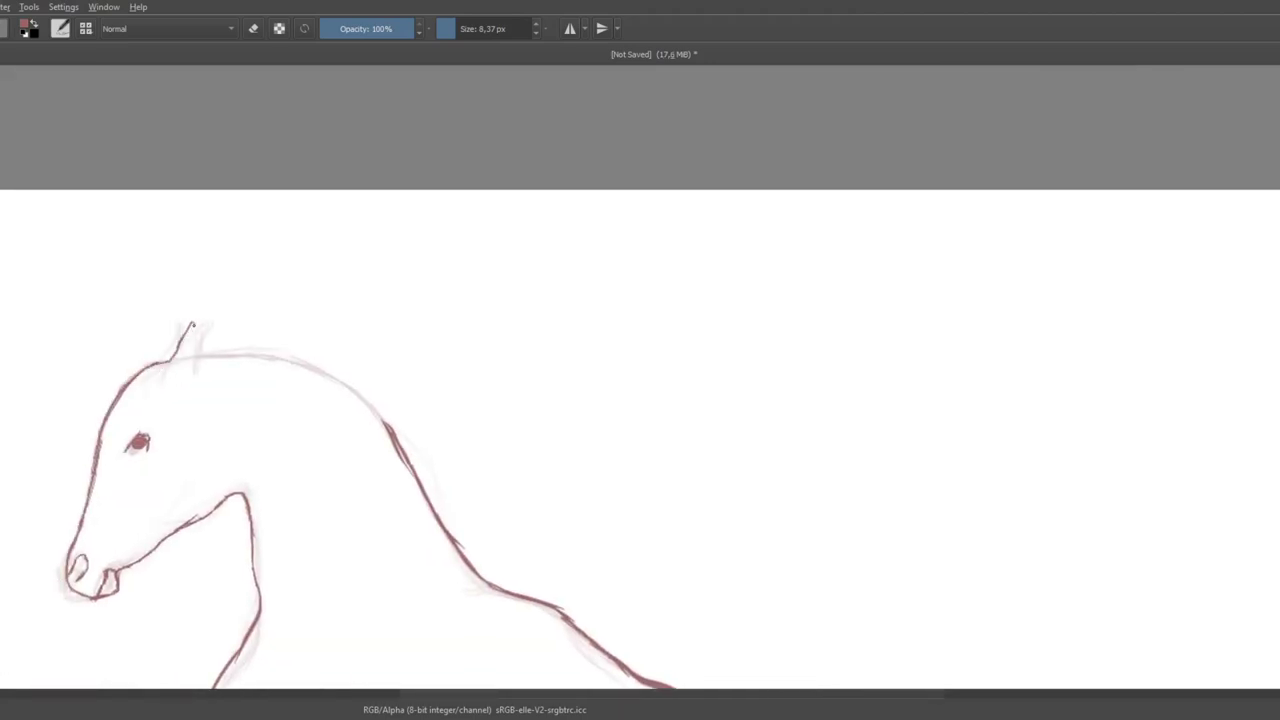
drag(193, 322, 195, 354)
key(ctrl+z)
key(ctrl+z)
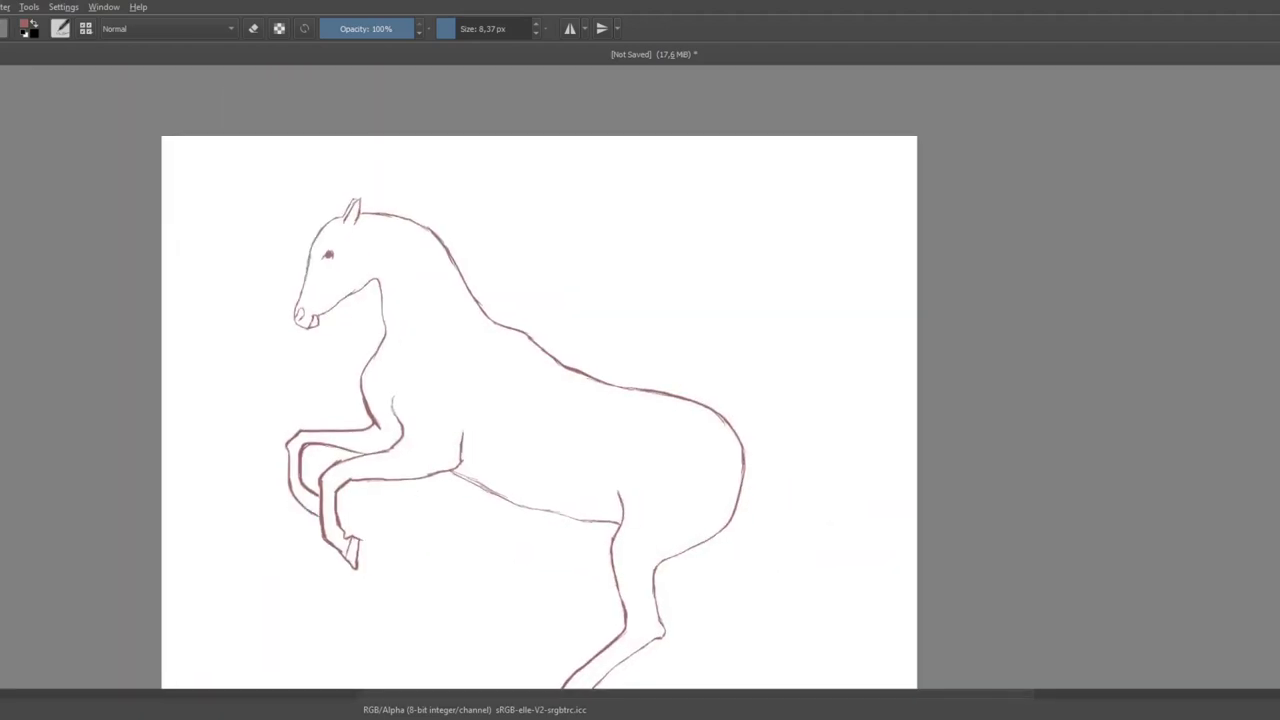
Step: Fill the neck, chest, forelegs, head, back, rump and belly with wide beige strokes
key(slash)
mouse_move(395, 270)
mouse_down()
mouse_move(372, 410)
mouse_move(313, 437)
mouse_up()
key(ctrl+z)
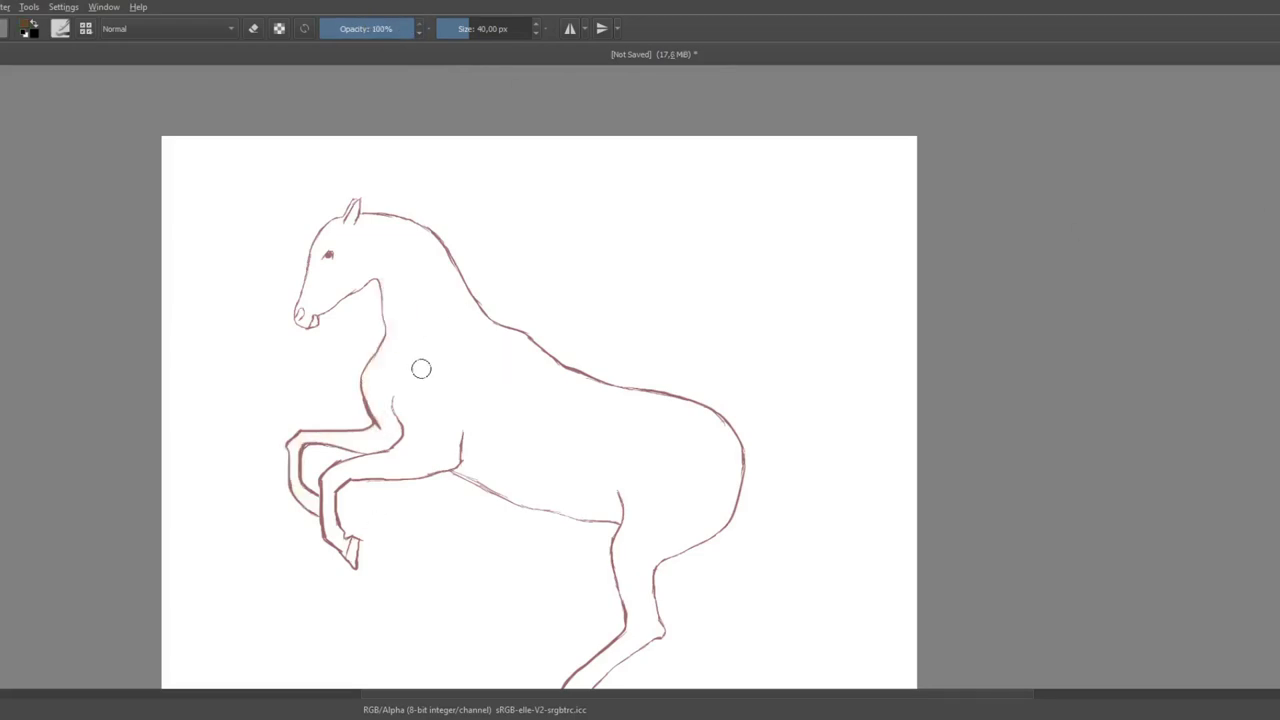
drag(395, 272, 380, 437)
key(ctrl+z)
mouse_move(395, 272)
mouse_down()
mouse_move(320, 525)
mouse_move(372, 459)
mouse_move(455, 440)
mouse_up()
drag(440, 345, 500, 405)
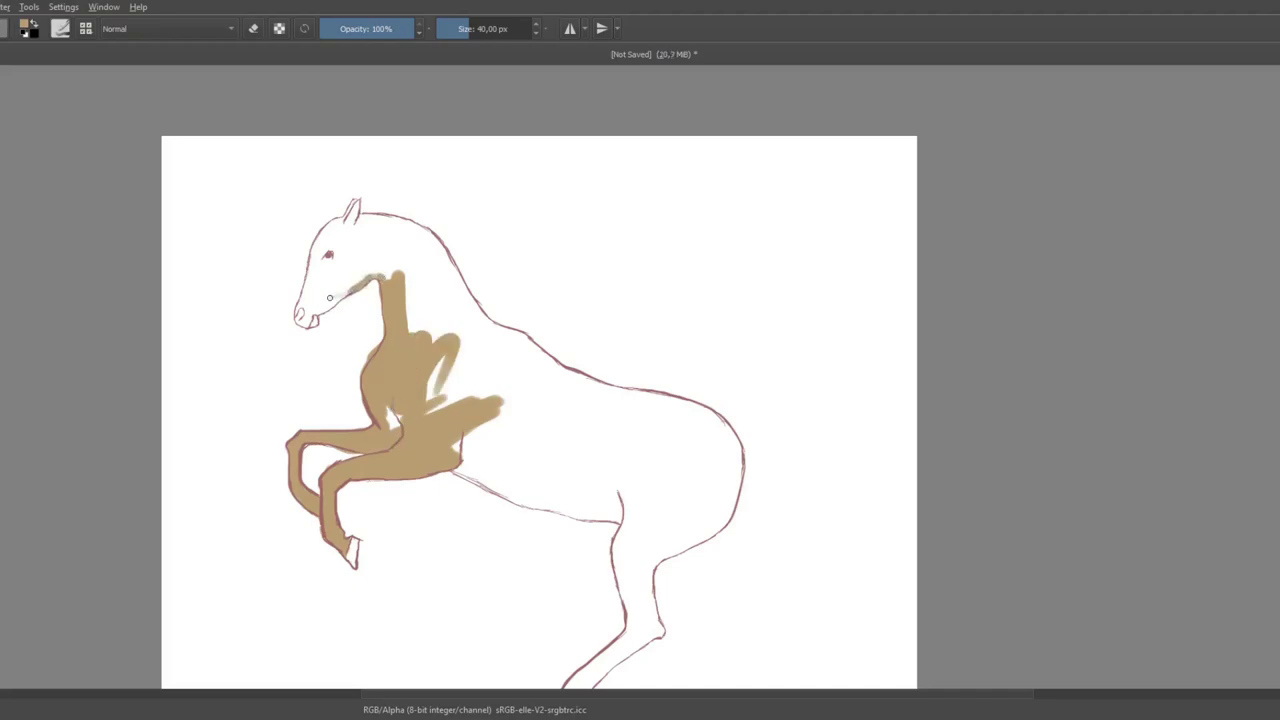
mouse_move(380, 285)
mouse_down()
mouse_move(330, 231)
mouse_move(410, 250)
mouse_move(735, 440)
mouse_move(580, 680)
mouse_up()
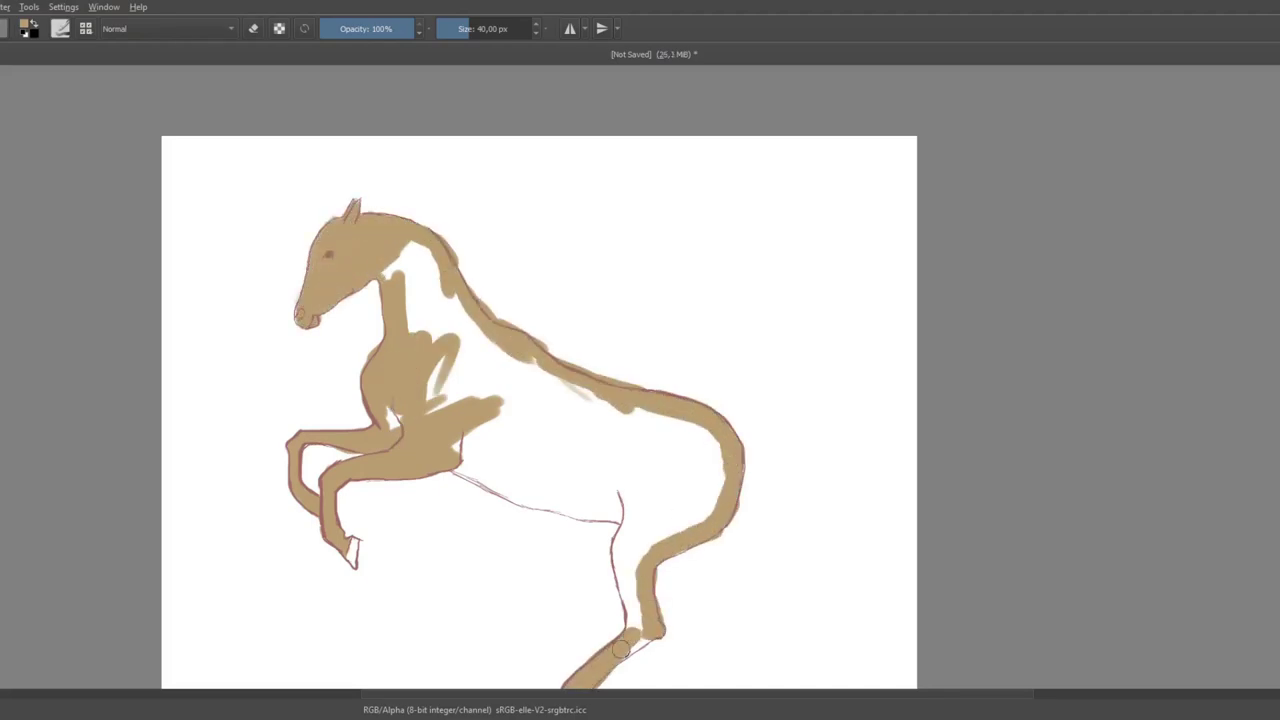
drag(455, 470, 575, 515)
mouse_move(660, 470)
mouse_down()
mouse_move(638, 518)
mouse_move(414, 260)
mouse_move(594, 443)
mouse_up()
Step: Zoom in and erase stray beige paint beside the horse's throat
key(e)
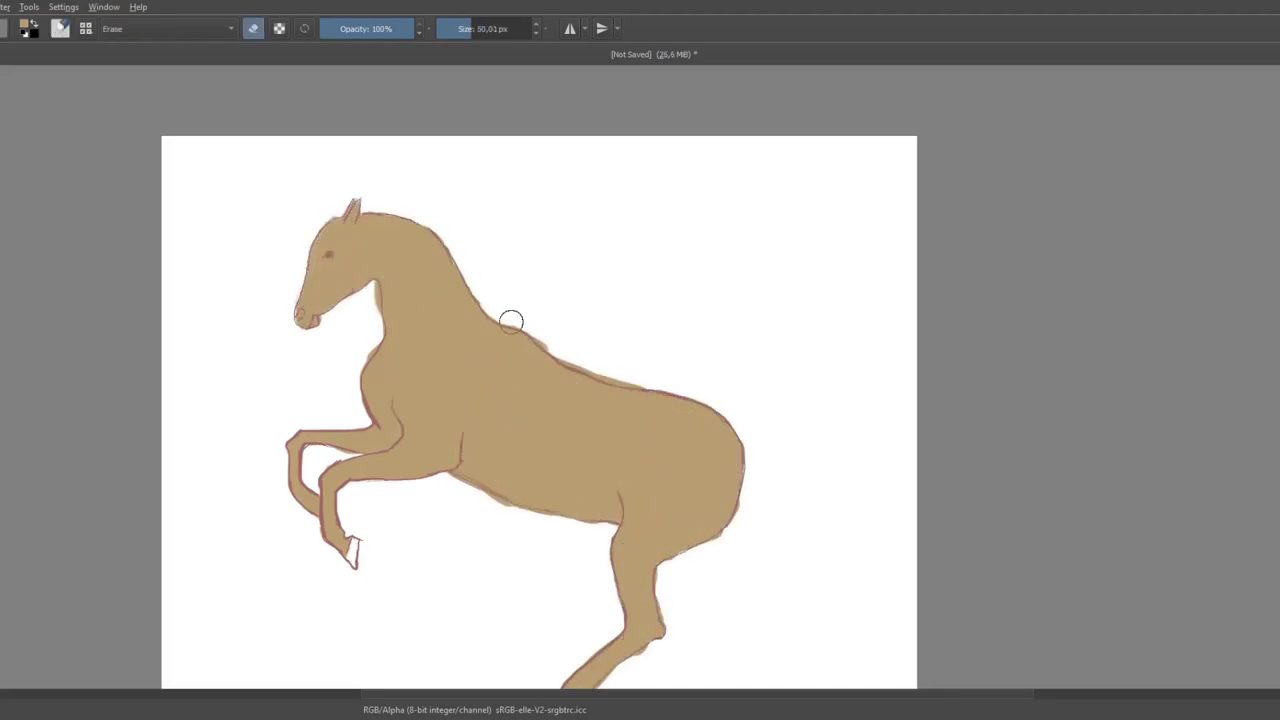
key(plus)
scroll(690, 650, down, 5)
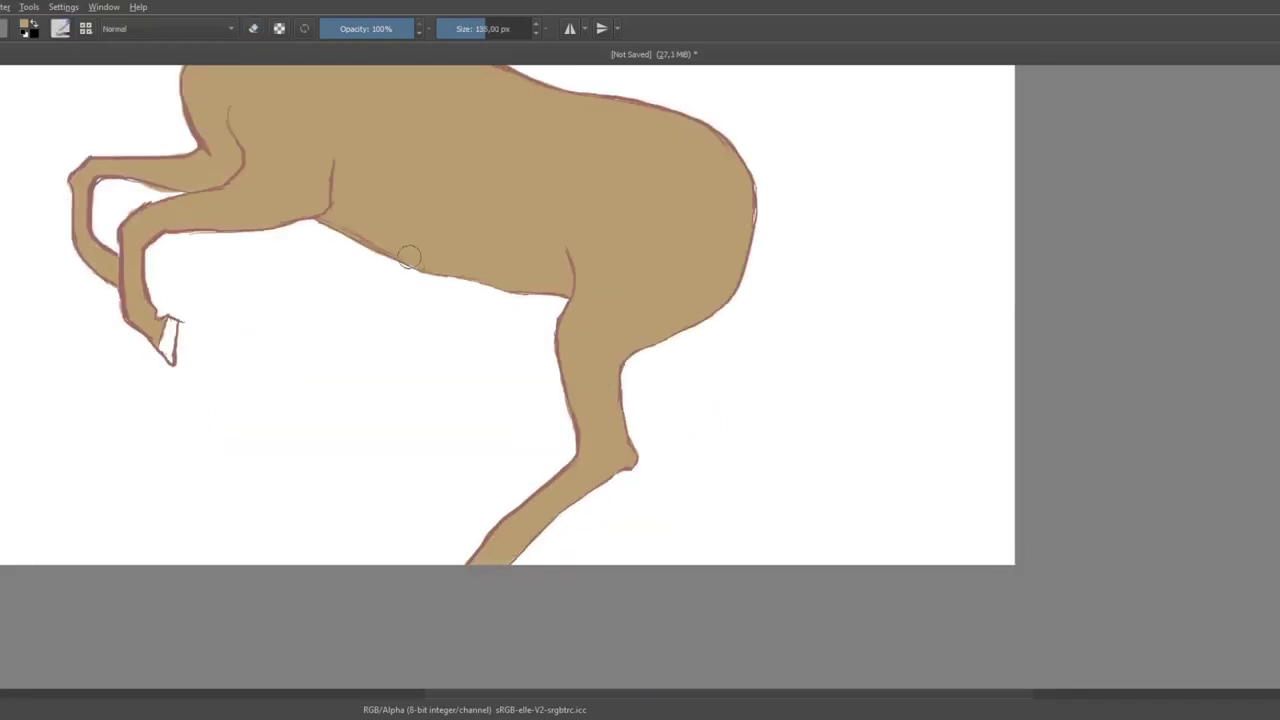
scroll(226, 415, up, 5)
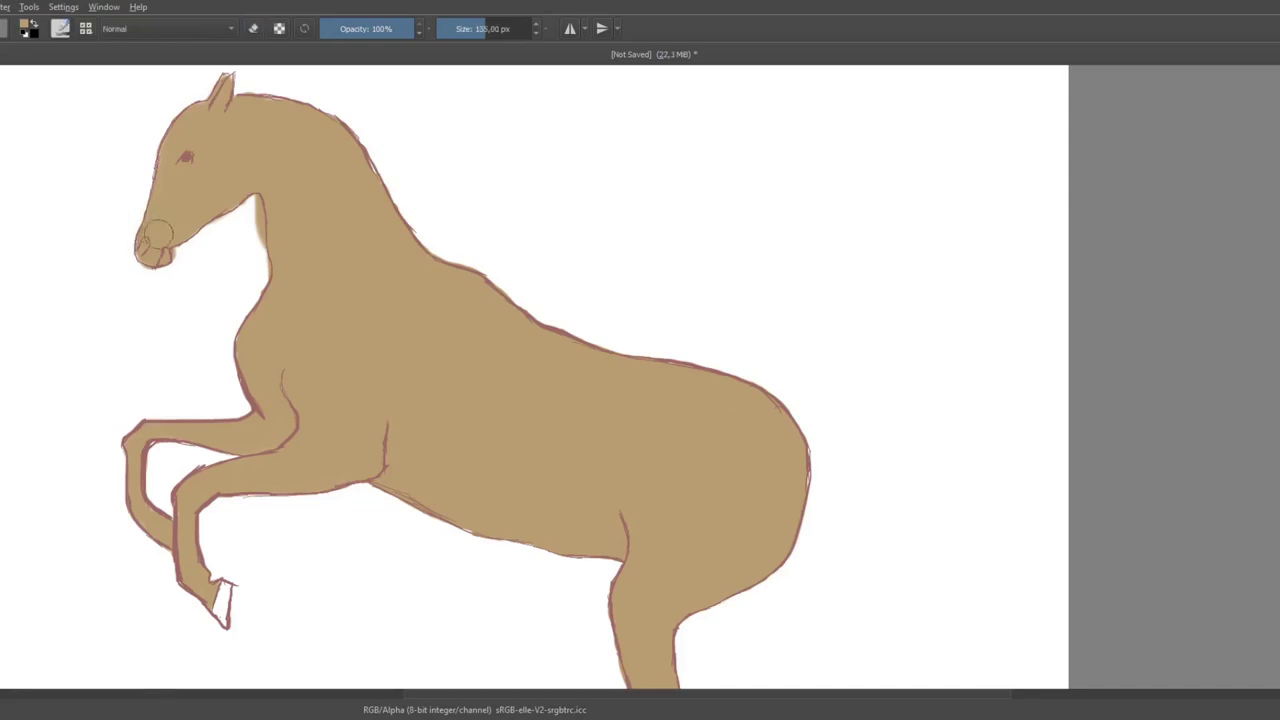
drag(257, 197, 262, 245)
key(e)
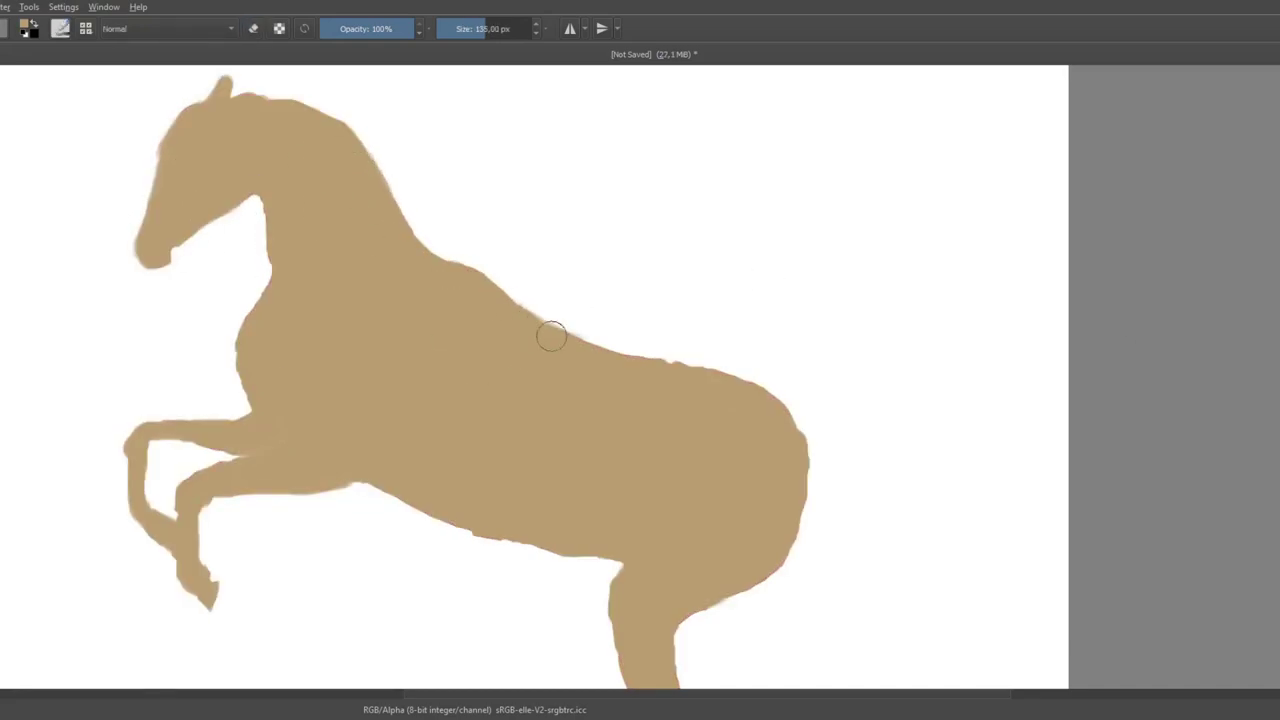
Step: Smooth the back, rear and belly edges, widen the hind leg, and hook the front hoof
drag(658, 358, 729, 378)
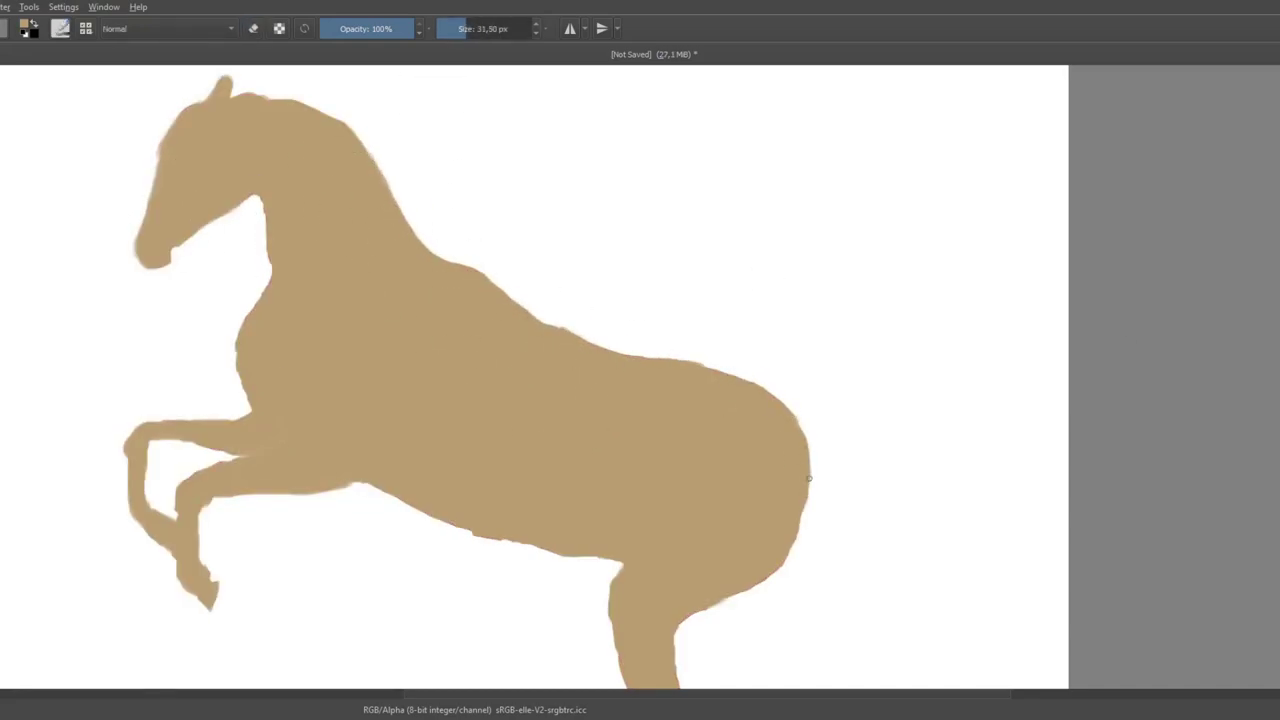
drag(809, 478, 616, 579)
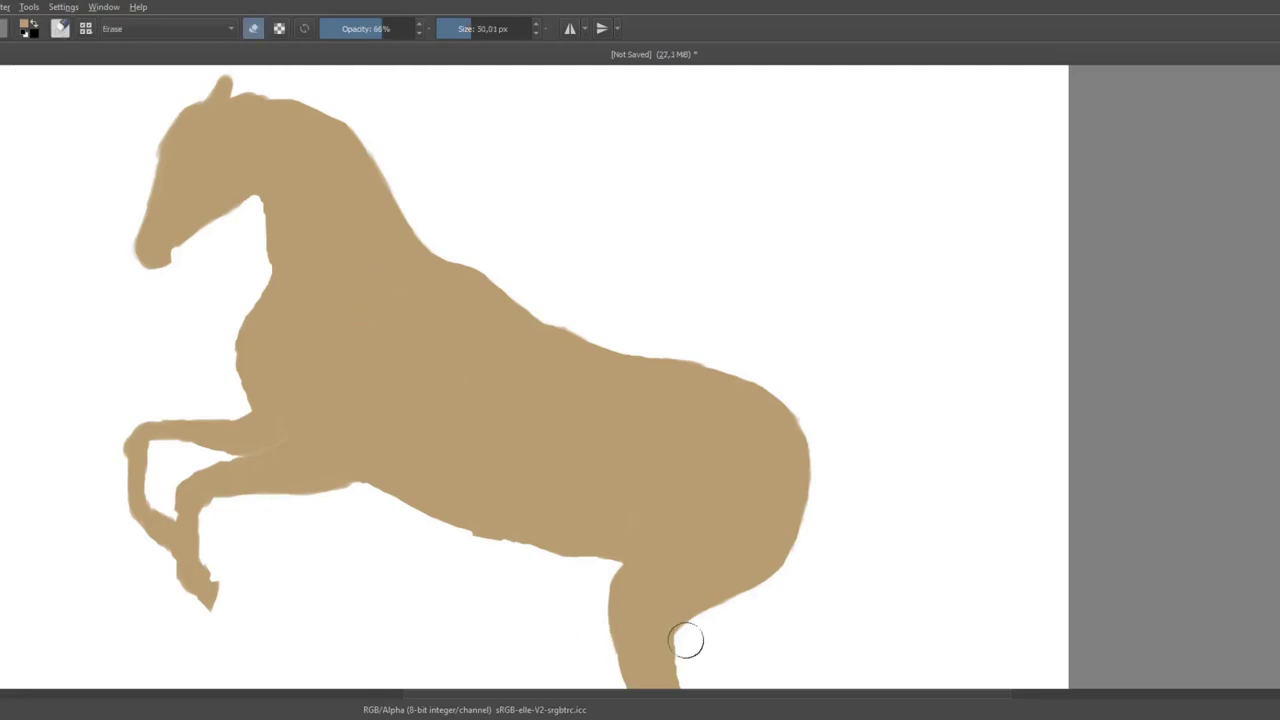
drag(449, 523, 513, 539)
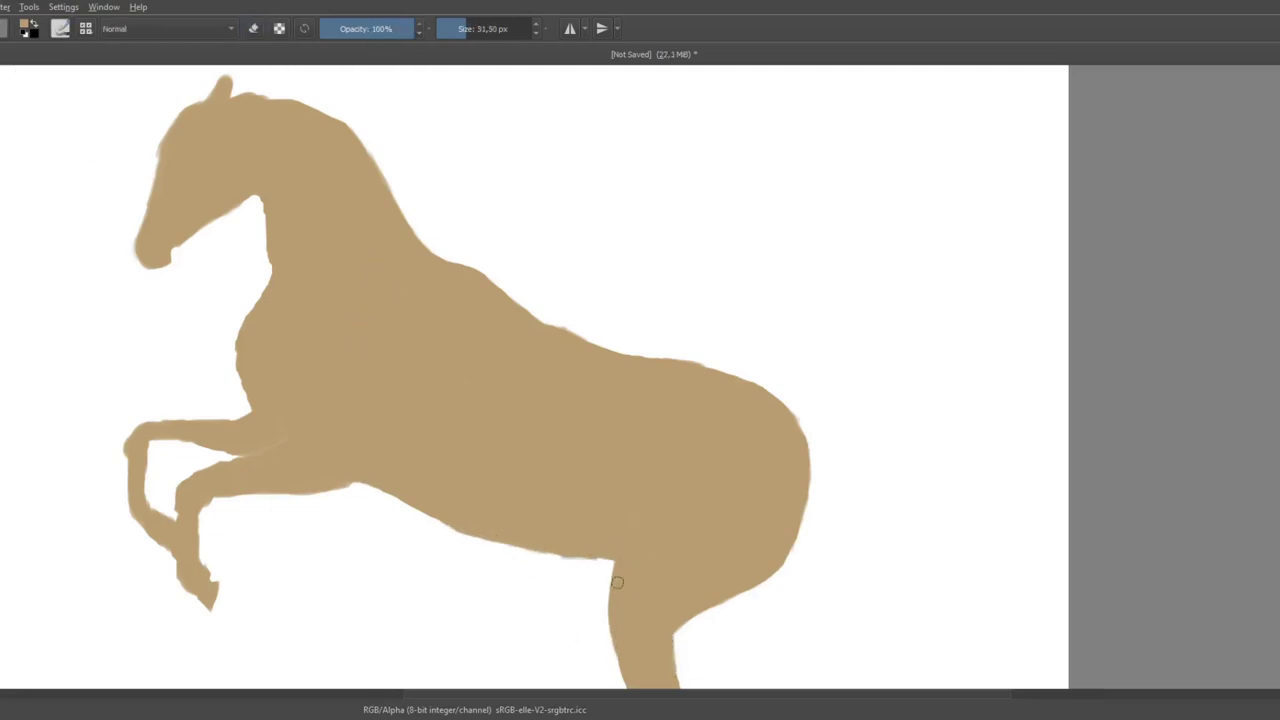
drag(617, 582, 613, 566)
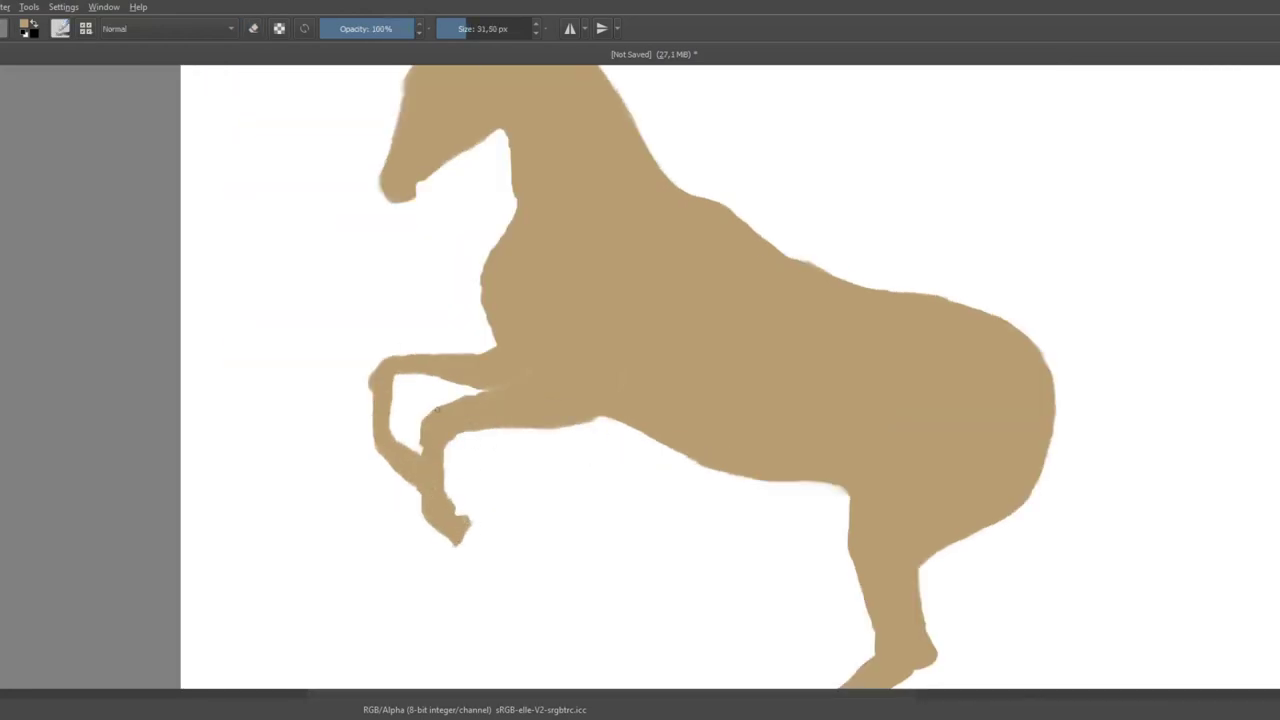
key(e)
drag(360, 363, 374, 360)
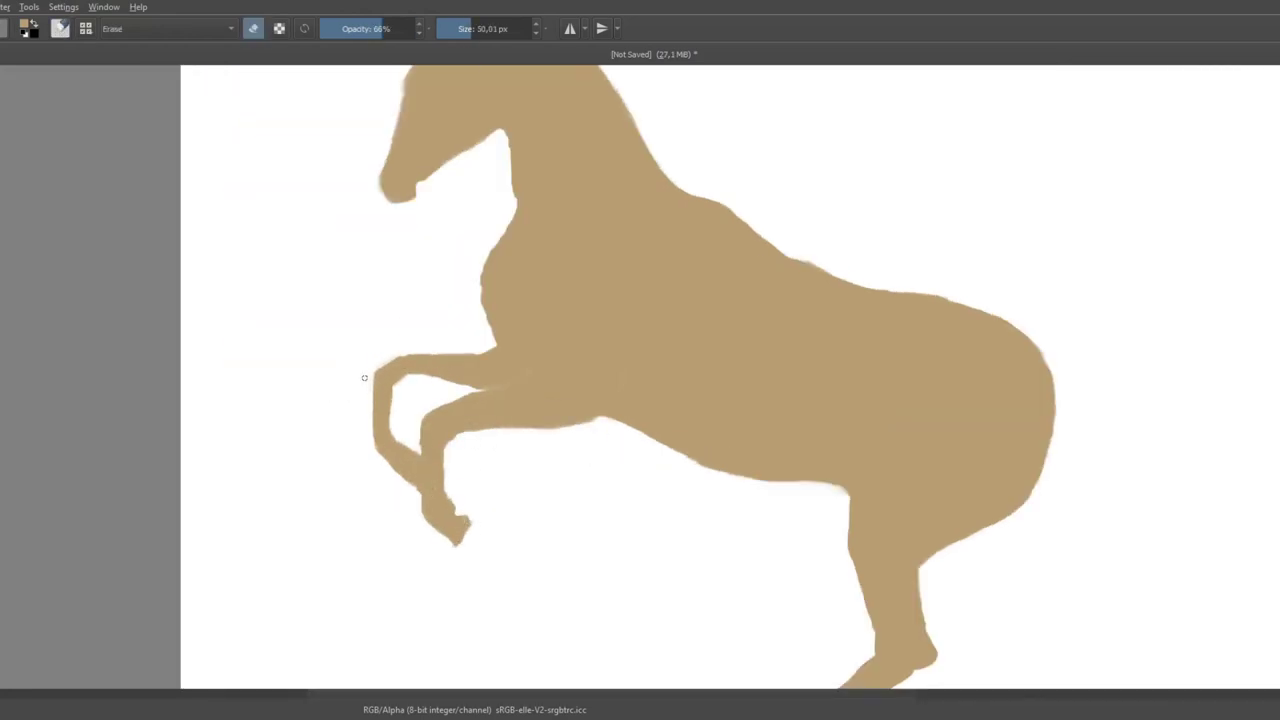
key(e)
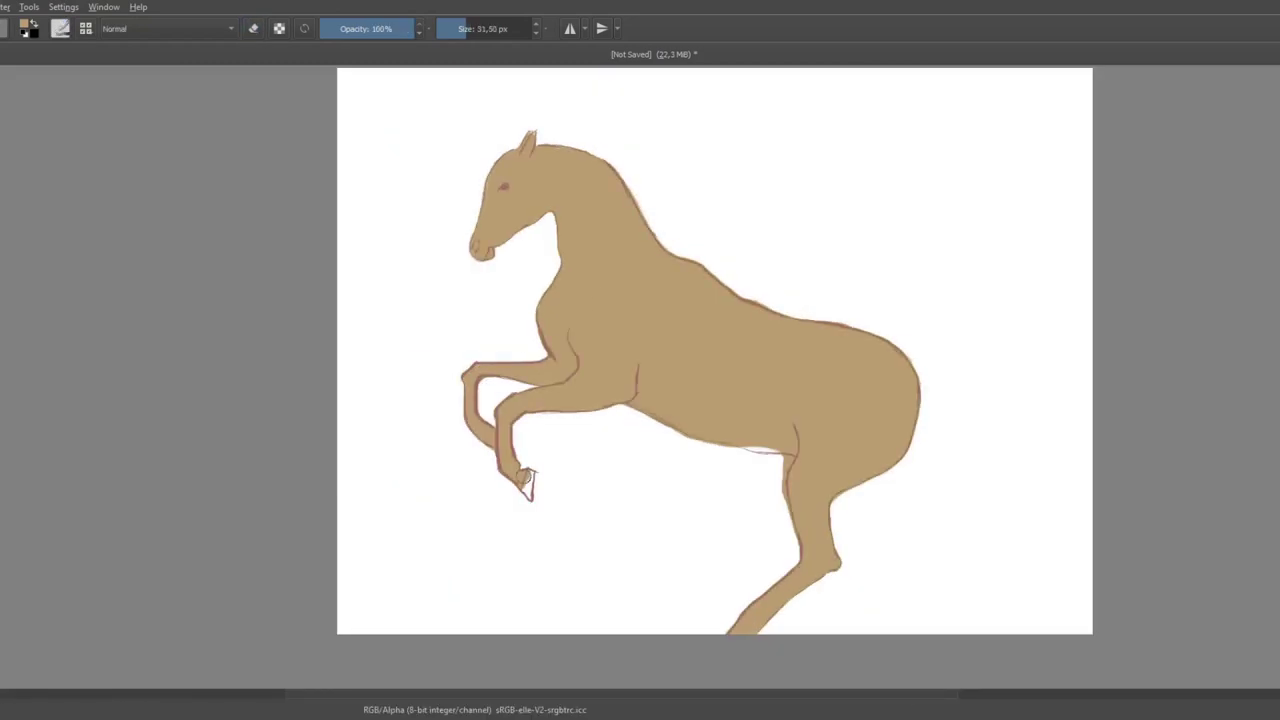
Step: Touch up the belly outline and undo a trial dark brown belly stroke
key(e)
key(e)
drag(786, 505, 790, 450)
key(e)
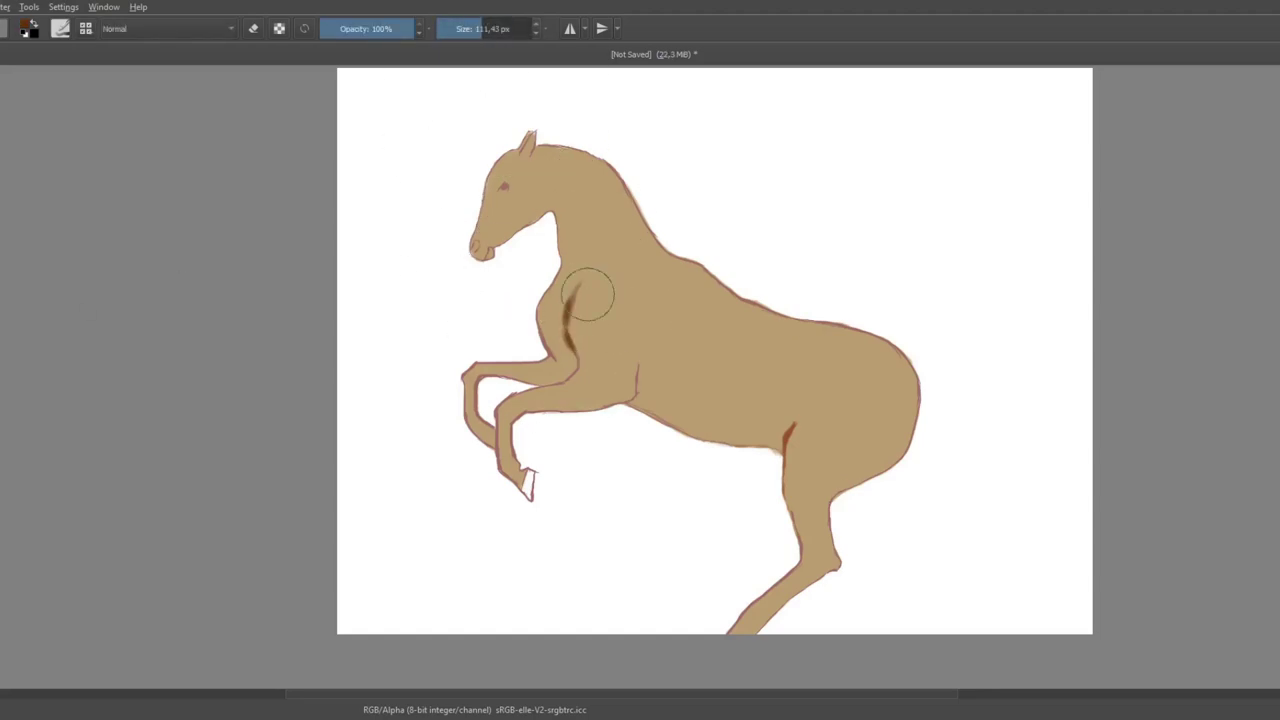
drag(637, 370, 500, 470)
key(ctrl+z)
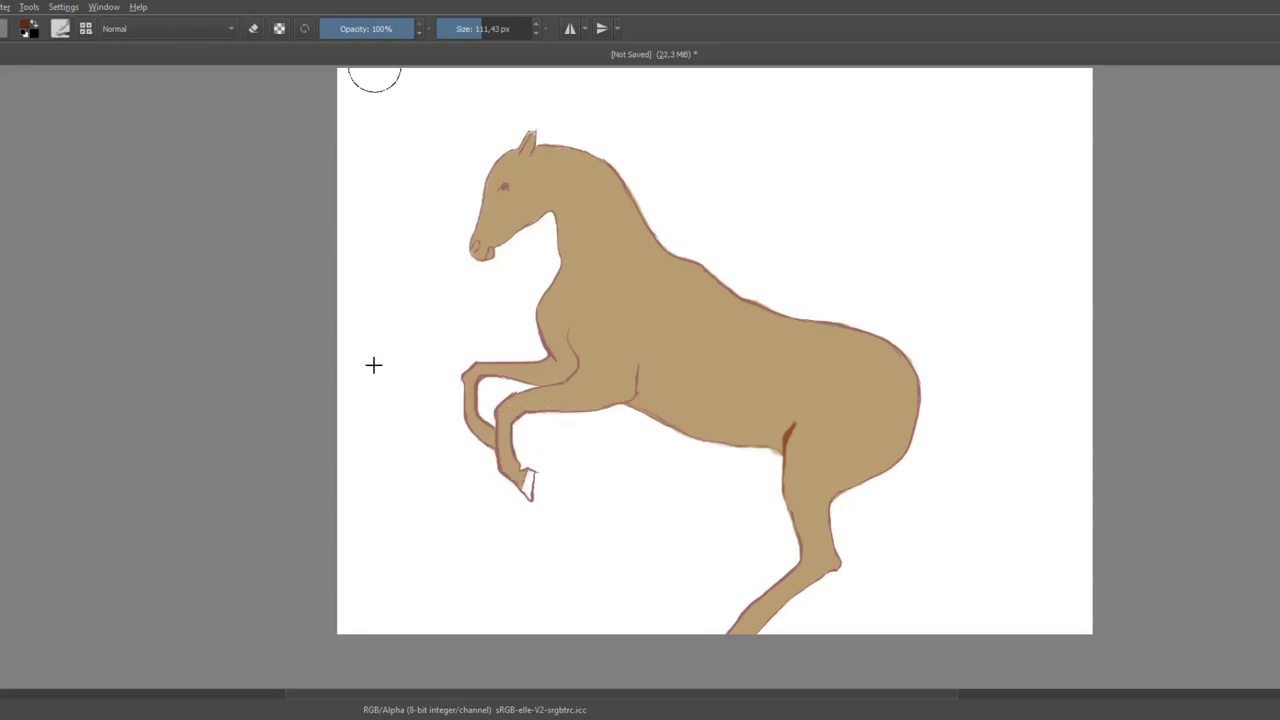
Step: At 64% opacity, softly shade the belly, front leg and chest in dark brown
click(381, 28)
drag(645, 370, 630, 410)
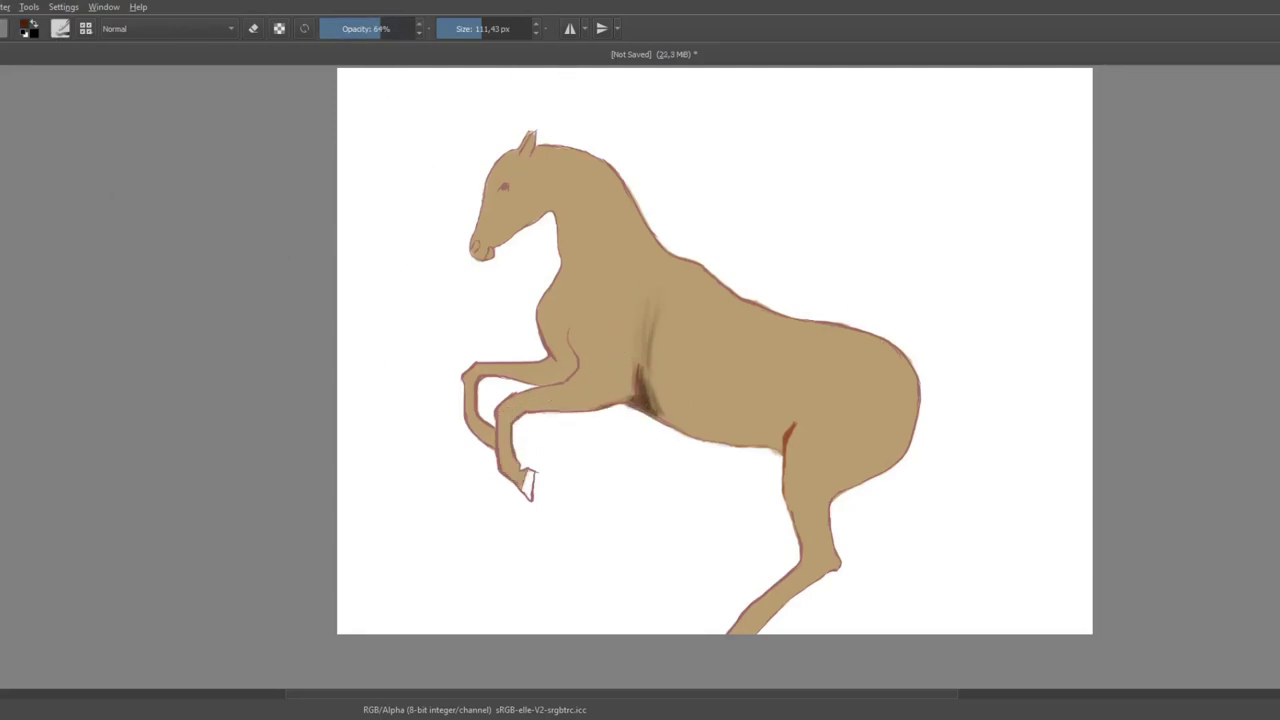
drag(550, 390, 512, 475)
mouse_move(500, 415)
mouse_down()
mouse_move(520, 488)
mouse_move(645, 325)
mouse_up()
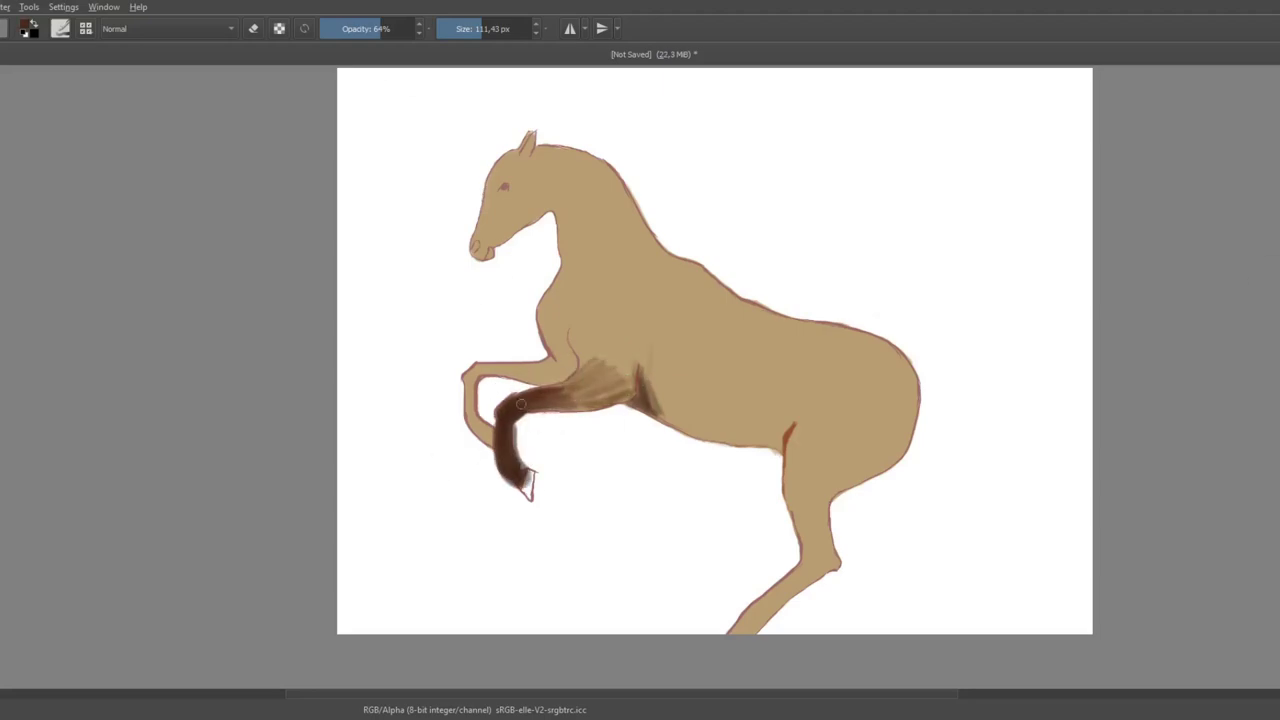
drag(550, 405, 660, 302)
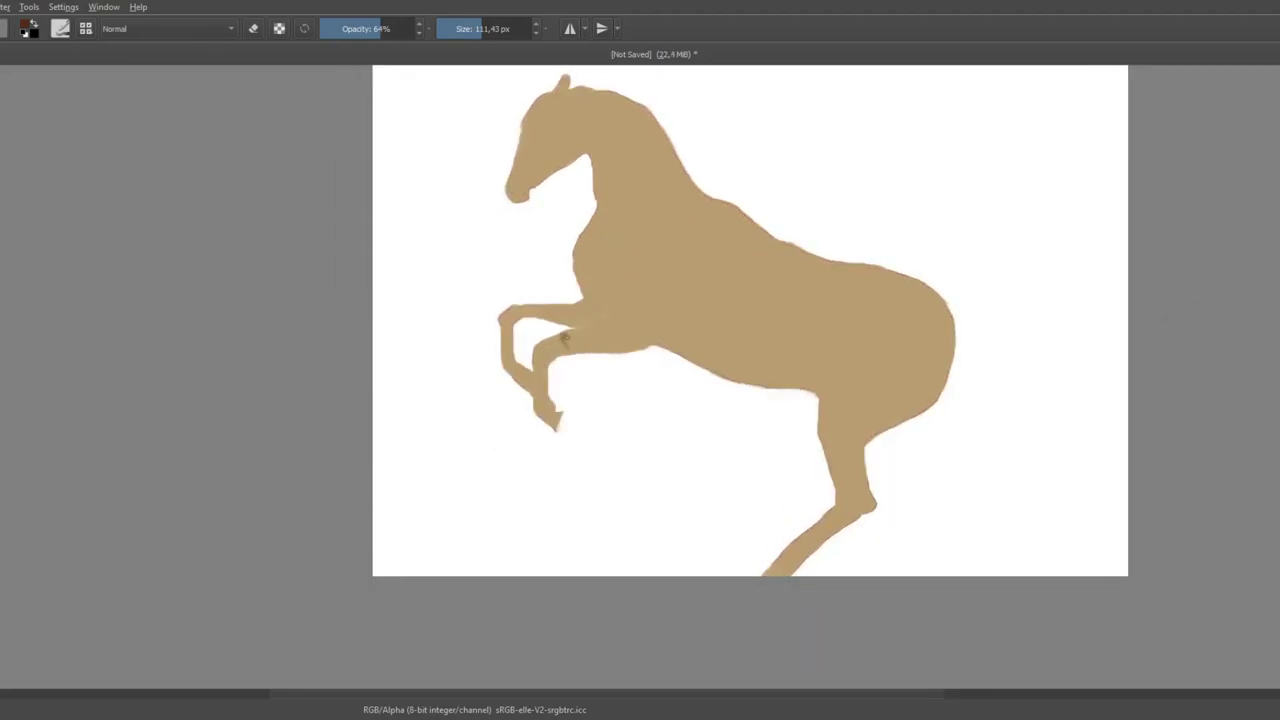
Step: Paint both raised forelegs dark reddish brown and darken the neck line
mouse_move(565, 342)
mouse_down()
mouse_move(540, 398)
mouse_move(550, 425)
mouse_move(600, 330)
mouse_up()
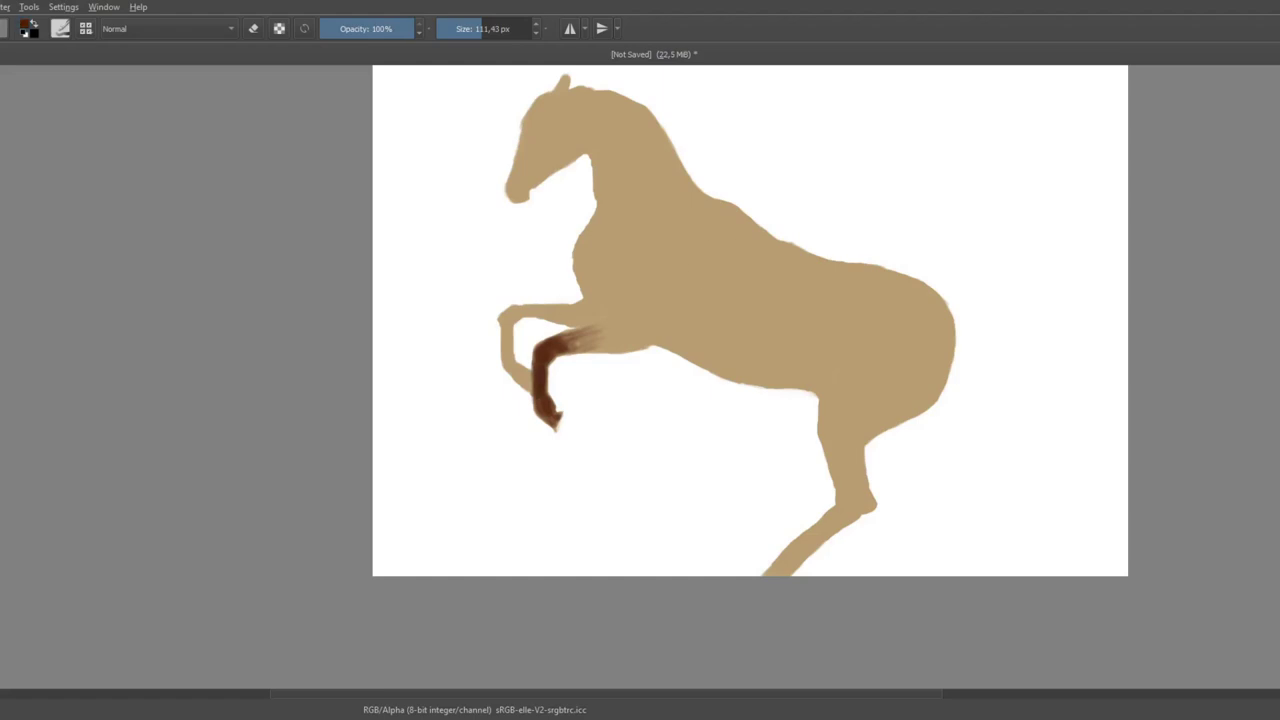
mouse_move(598, 335)
mouse_down()
mouse_move(630, 303)
mouse_move(598, 348)
mouse_move(658, 318)
mouse_move(695, 262)
mouse_up()
mouse_move(583, 128)
mouse_down()
mouse_move(605, 175)
mouse_move(585, 270)
mouse_move(500, 318)
mouse_move(528, 392)
mouse_up()
key(plus)
drag(428, 282, 458, 382)
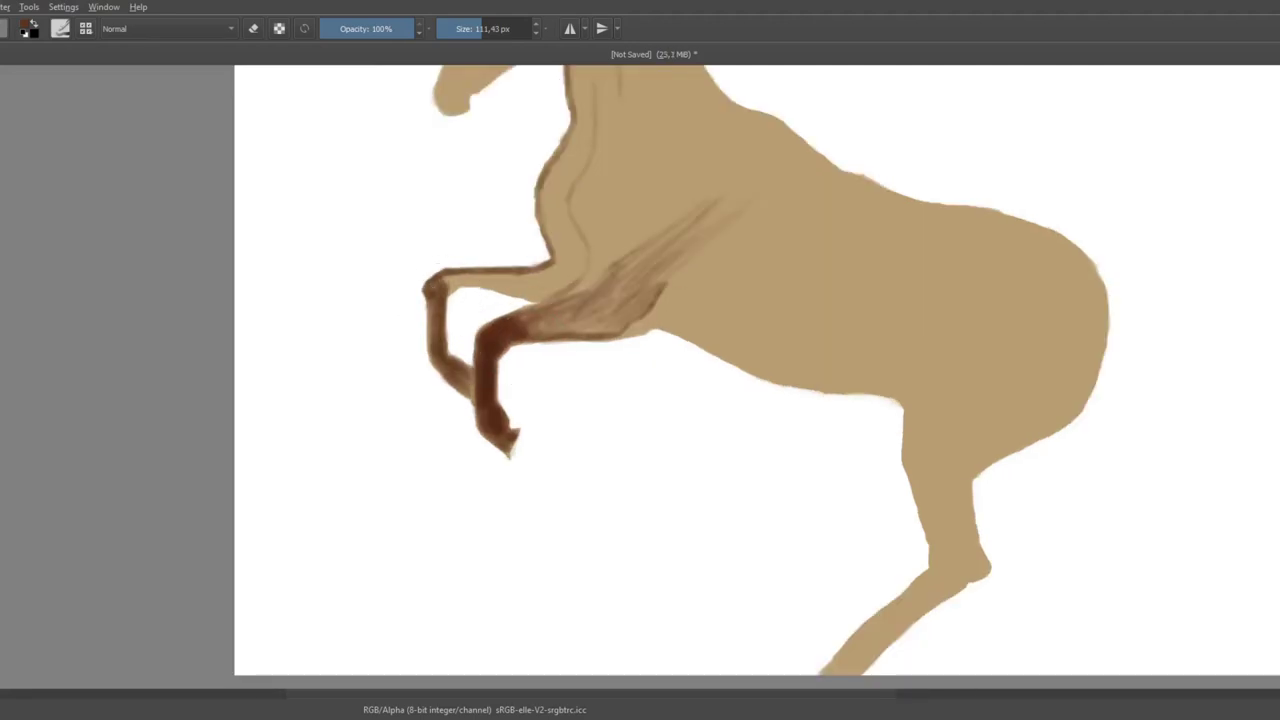
drag(480, 330, 505, 435)
mouse_move(432, 300)
mouse_down()
mouse_move(462, 380)
mouse_move(440, 332)
mouse_move(662, 290)
mouse_move(903, 403)
mouse_move(905, 386)
mouse_move(898, 400)
mouse_move(800, 382)
mouse_up()
key(e)
key(e)
Step: Darken the belly underside, haunch edge and back of the lower hind leg
drag(902, 384, 818, 388)
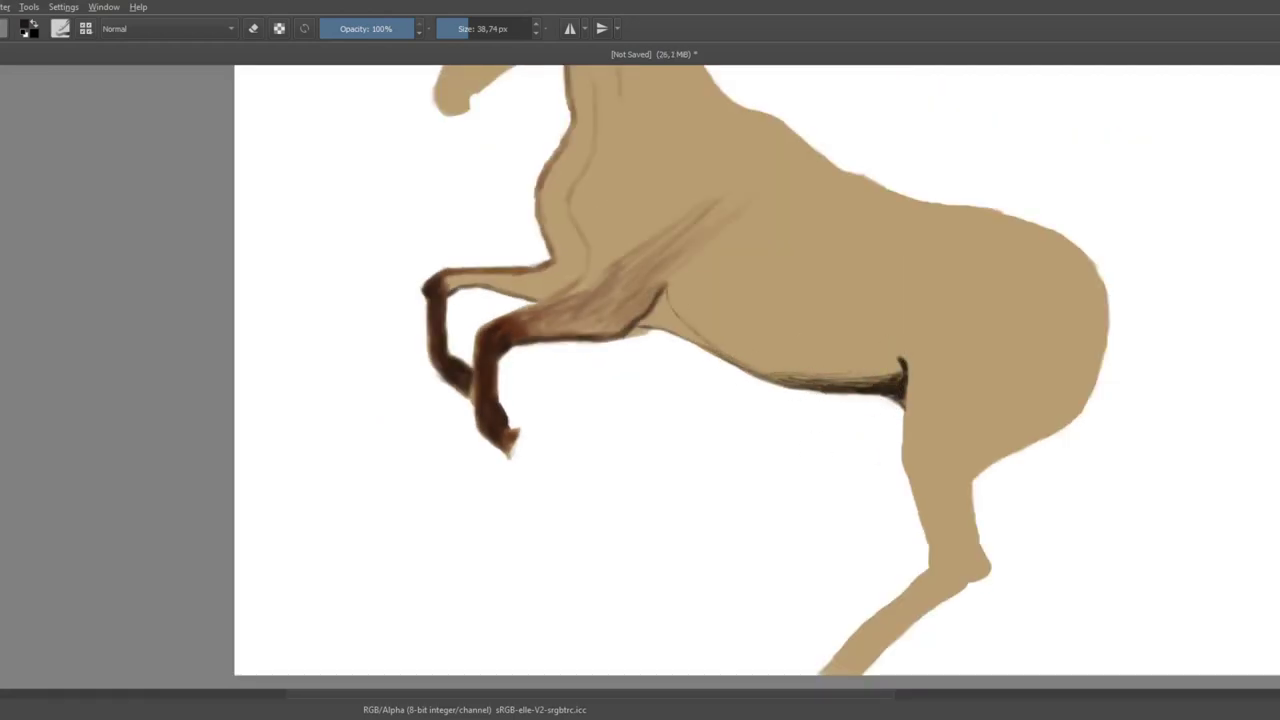
drag(668, 292, 648, 326)
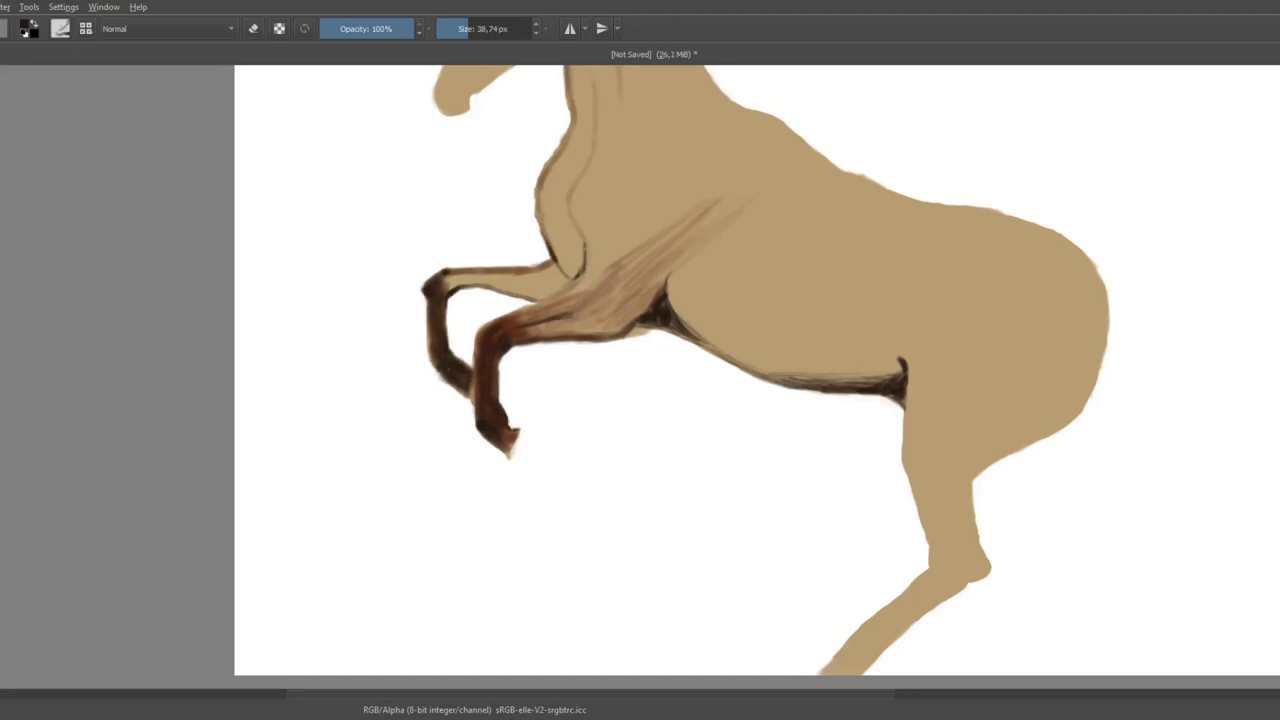
drag(975, 478, 1091, 396)
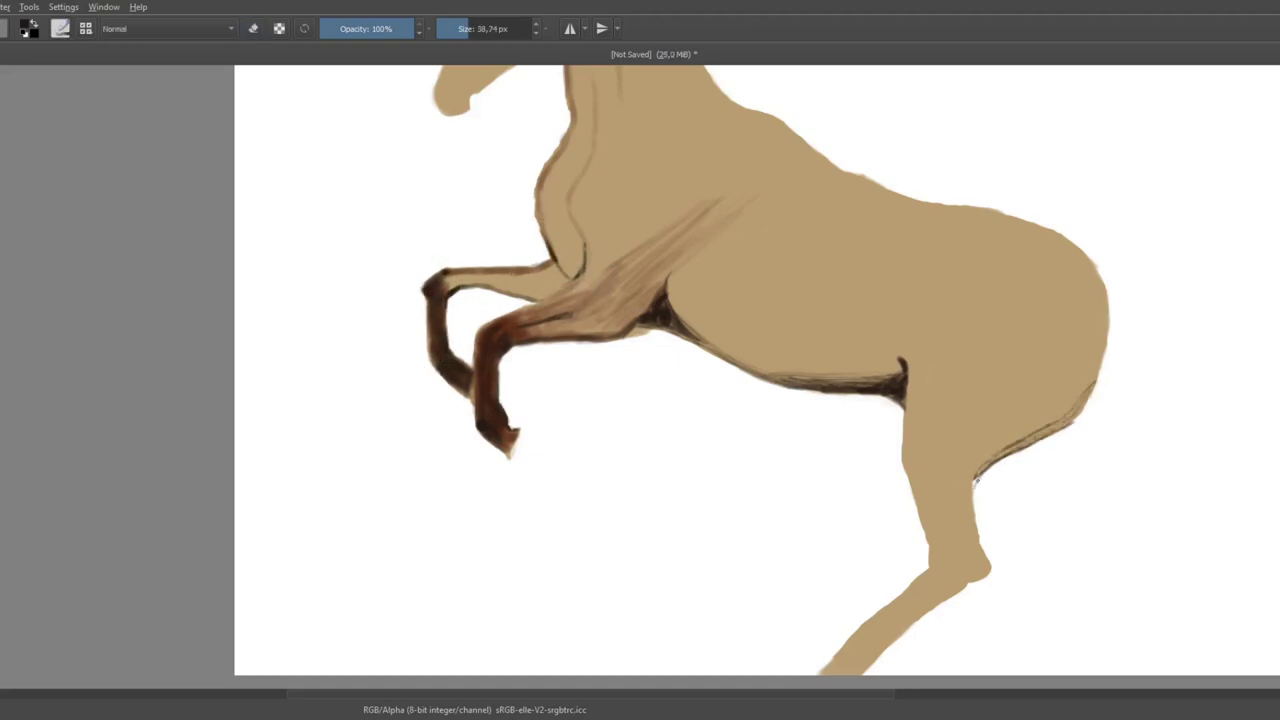
drag(975, 482, 862, 668)
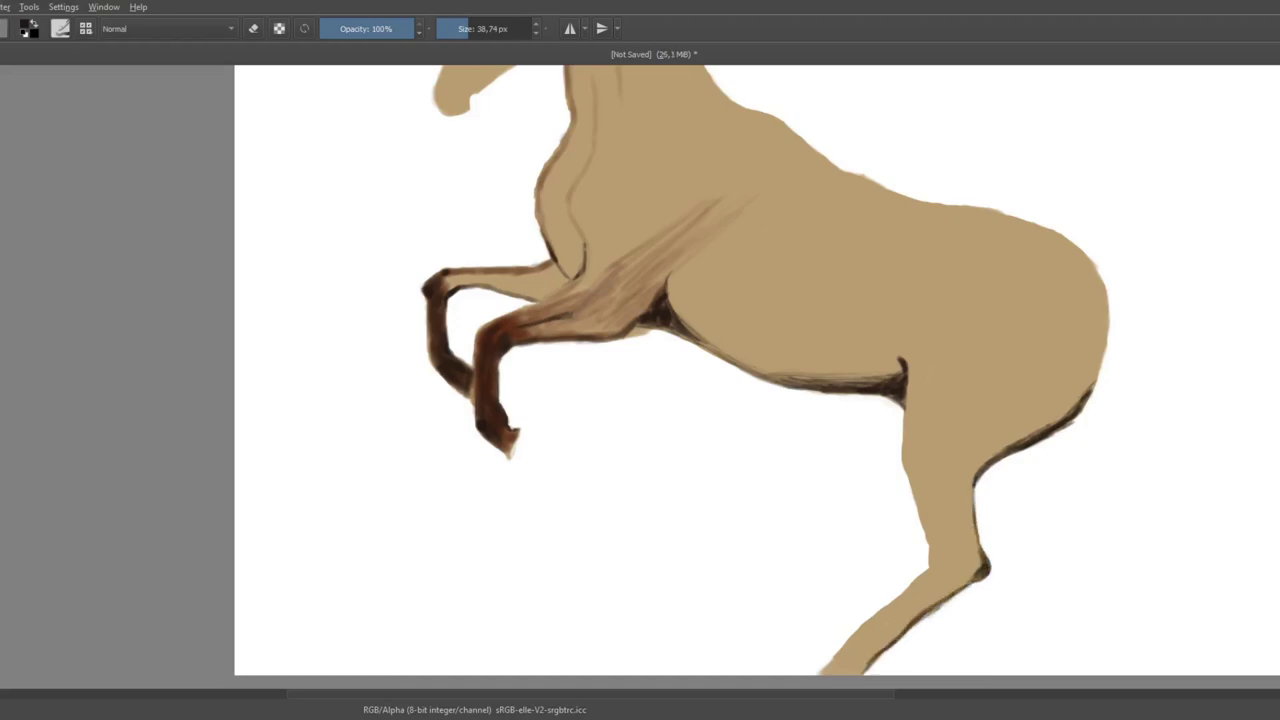
drag(900, 600, 840, 672)
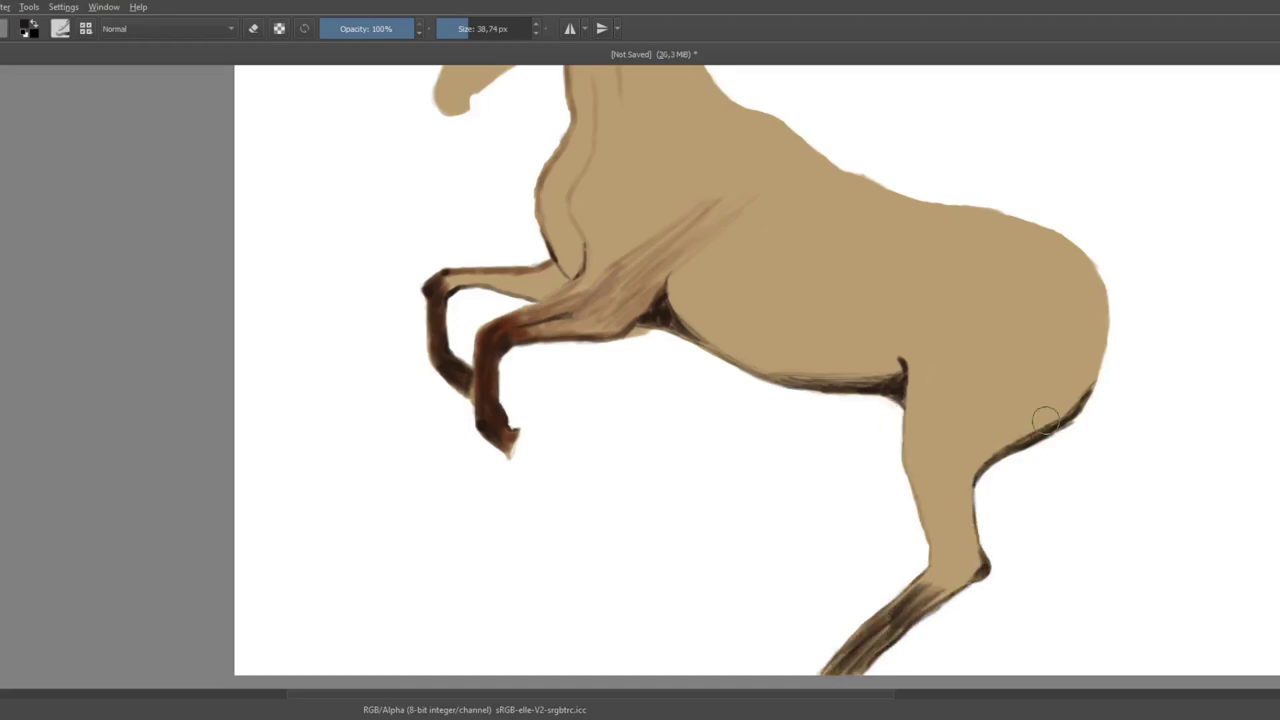
mouse_move(1095, 385)
mouse_down()
mouse_move(1105, 322)
mouse_move(1126, 503)
mouse_up()
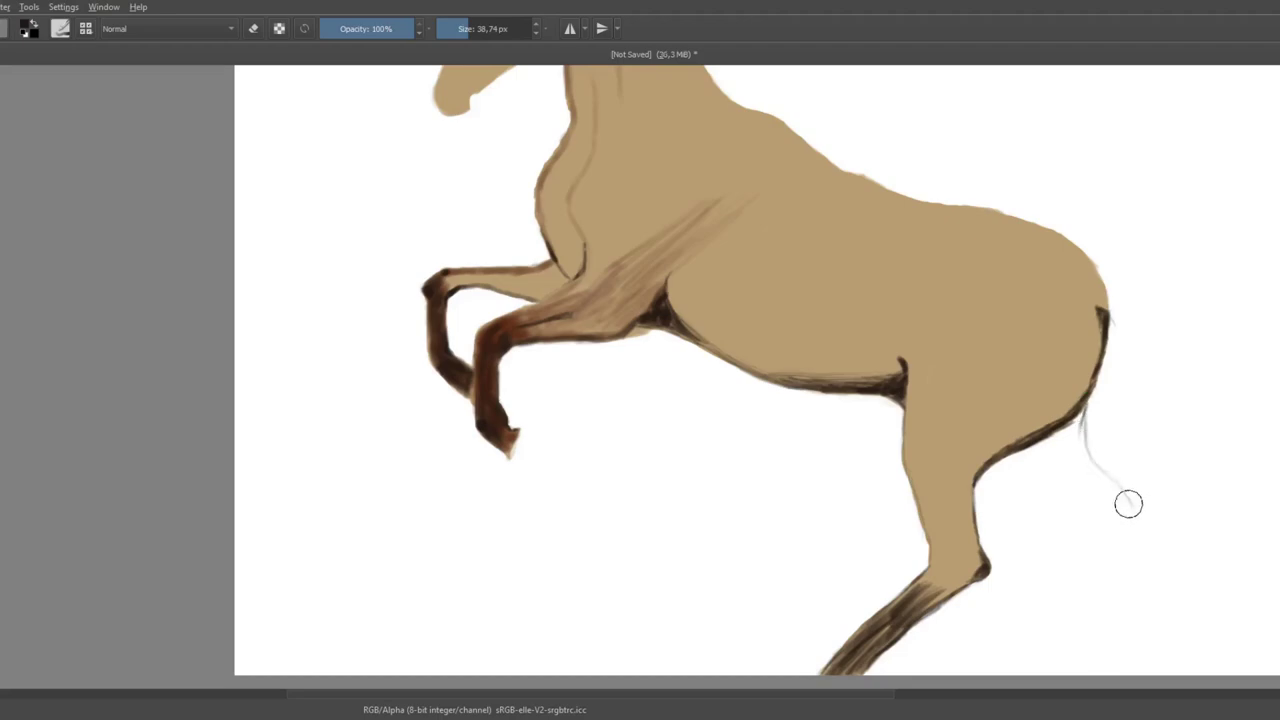
Step: Paint light grey tail strands flowing from the rump
drag(1112, 330, 1195, 545)
drag(1108, 306, 1205, 500)
drag(1130, 350, 1124, 479)
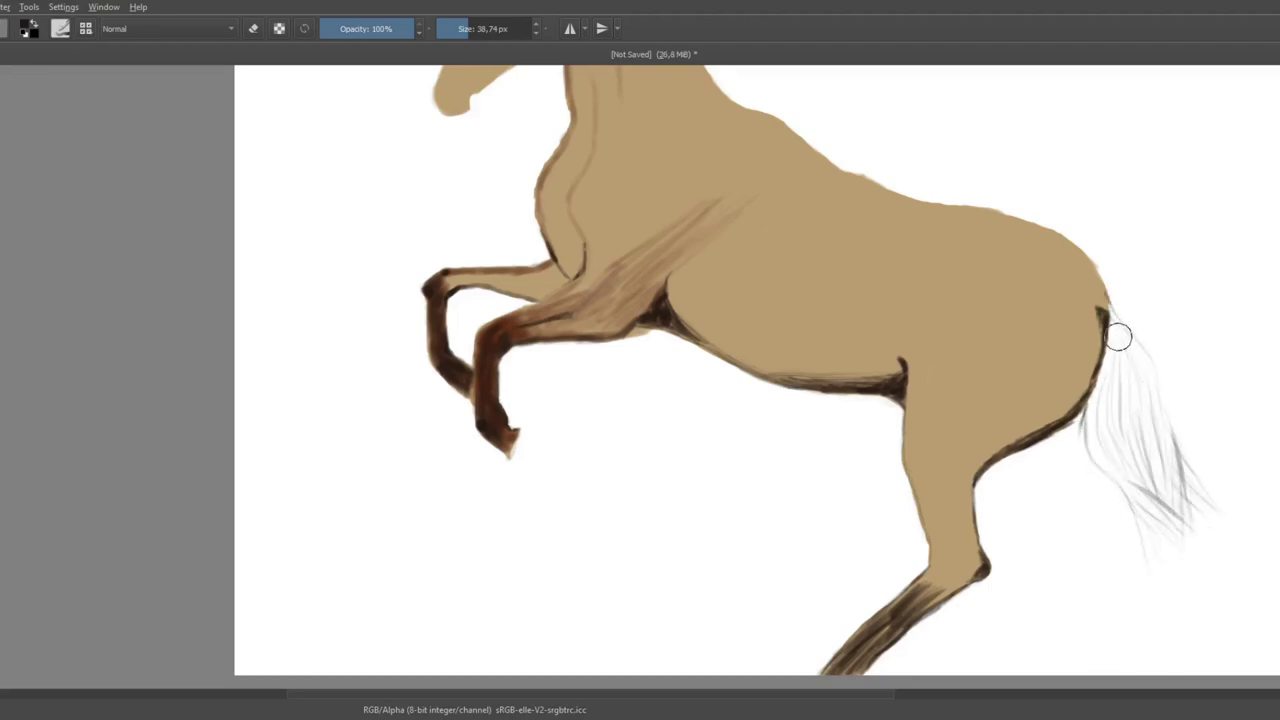
scroll(1114, 337, up, 3)
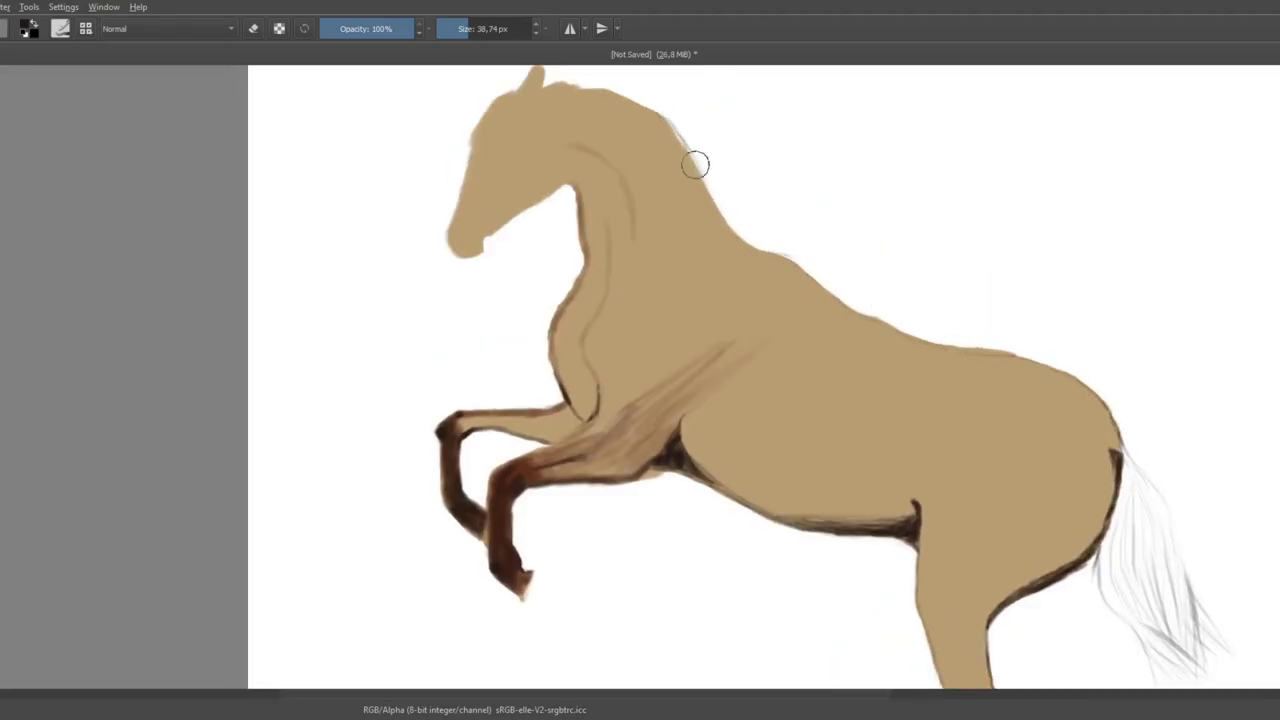
scroll(694, 163, up, 2)
Step: Paint spiky grey mane strokes along the neck crest, undoing a dark brown one
drag(700, 215, 630, 150)
mouse_move(722, 240)
mouse_down()
mouse_move(710, 180)
mouse_move(745, 280)
mouse_up()
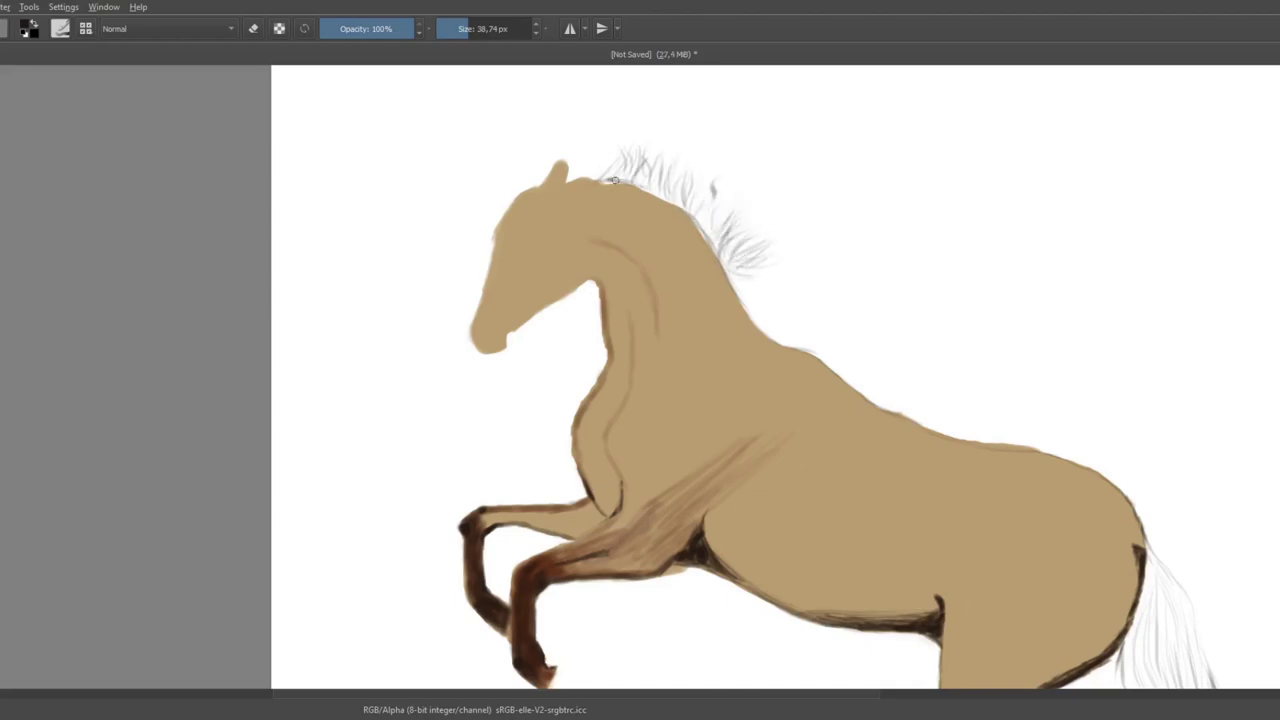
mouse_move(605, 178)
mouse_down()
mouse_move(740, 285)
mouse_move(750, 310)
mouse_up()
drag(700, 225, 755, 320)
mouse_move(655, 165)
mouse_down()
mouse_move(670, 175)
mouse_move(625, 155)
mouse_up()
key(ctrl+z)
drag(690, 210, 660, 175)
mouse_move(720, 235)
mouse_down()
mouse_move(700, 195)
mouse_move(615, 162)
mouse_up()
mouse_move(735, 260)
mouse_down()
mouse_move(700, 195)
mouse_move(615, 155)
mouse_up()
Step: With a 2 px brush at 56% opacity, add fine dark mane hairs and edge the face
click(447, 28)
click(372, 28)
drag(700, 200, 655, 170)
drag(740, 250, 680, 185)
drag(605, 178, 588, 156)
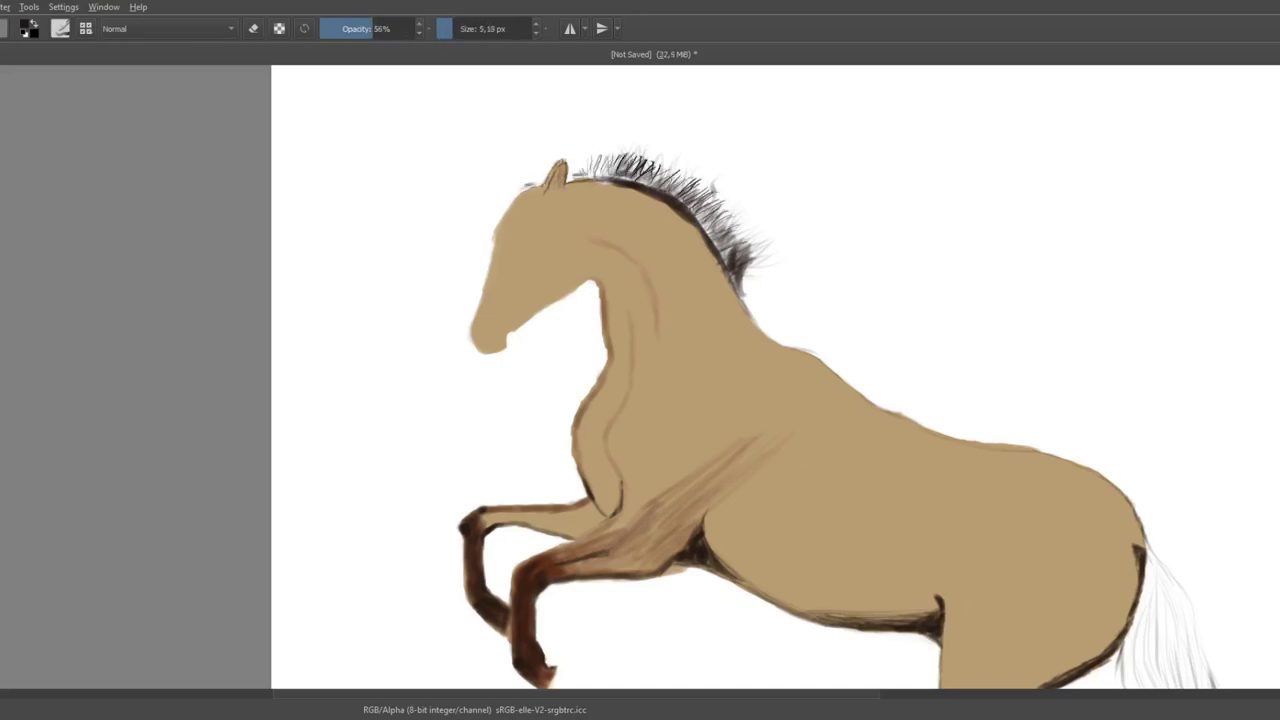
drag(508, 214, 476, 350)
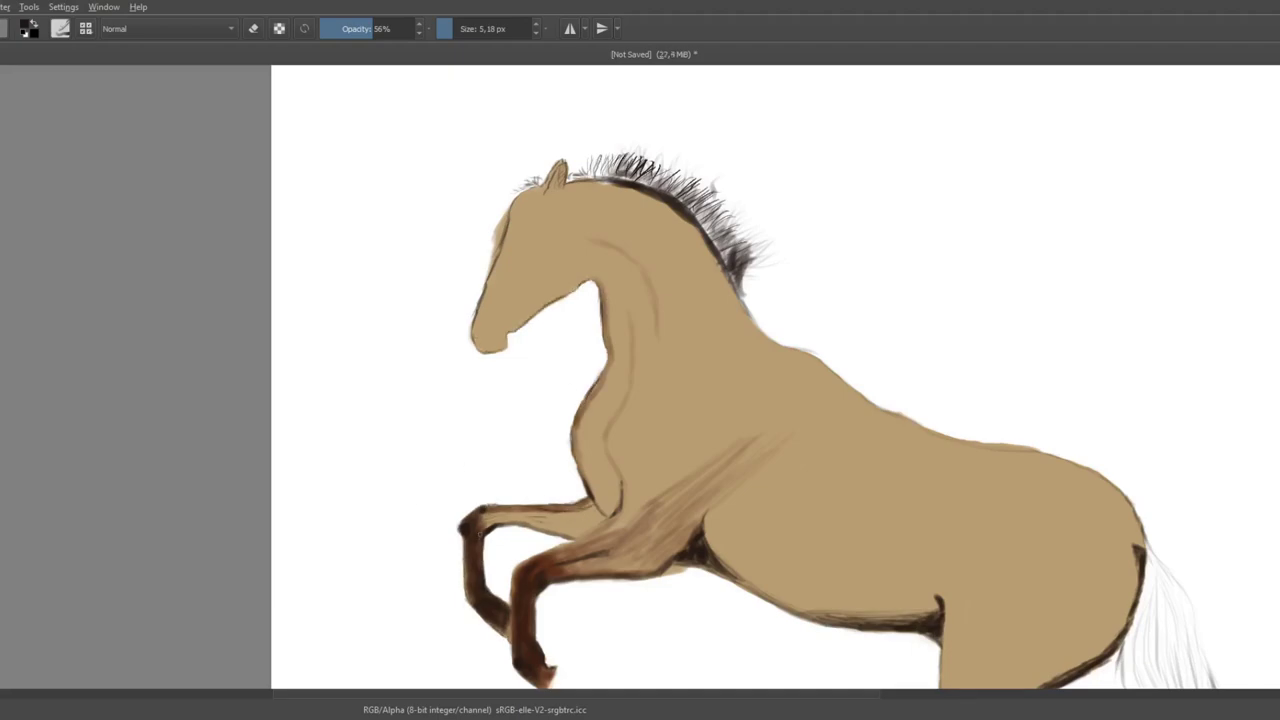
Step: Hatch opaque dark brown strokes across the forelegs, shoulder, stifle, belly and barrel with a large brush
key(/)
ctrl+click(580, 600)
mouse_move(480, 518)
mouse_down()
mouse_move(600, 528)
mouse_move(680, 552)
mouse_up()
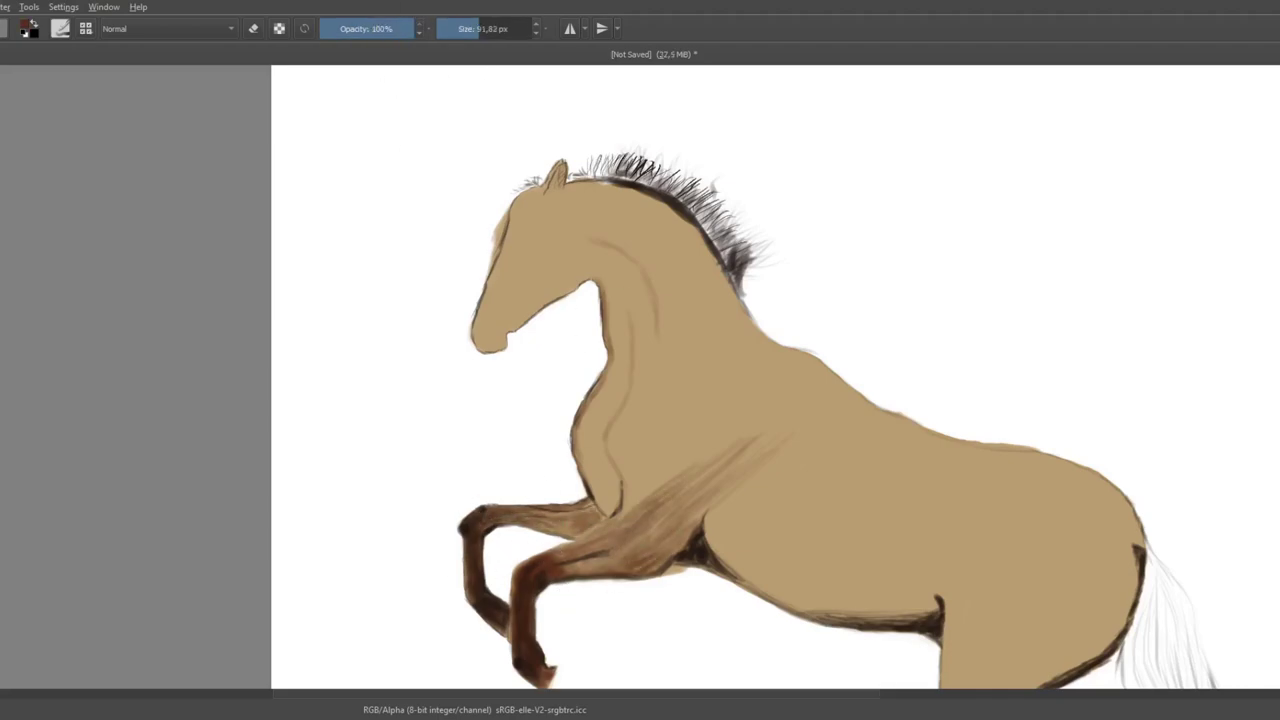
drag(705, 510, 758, 343)
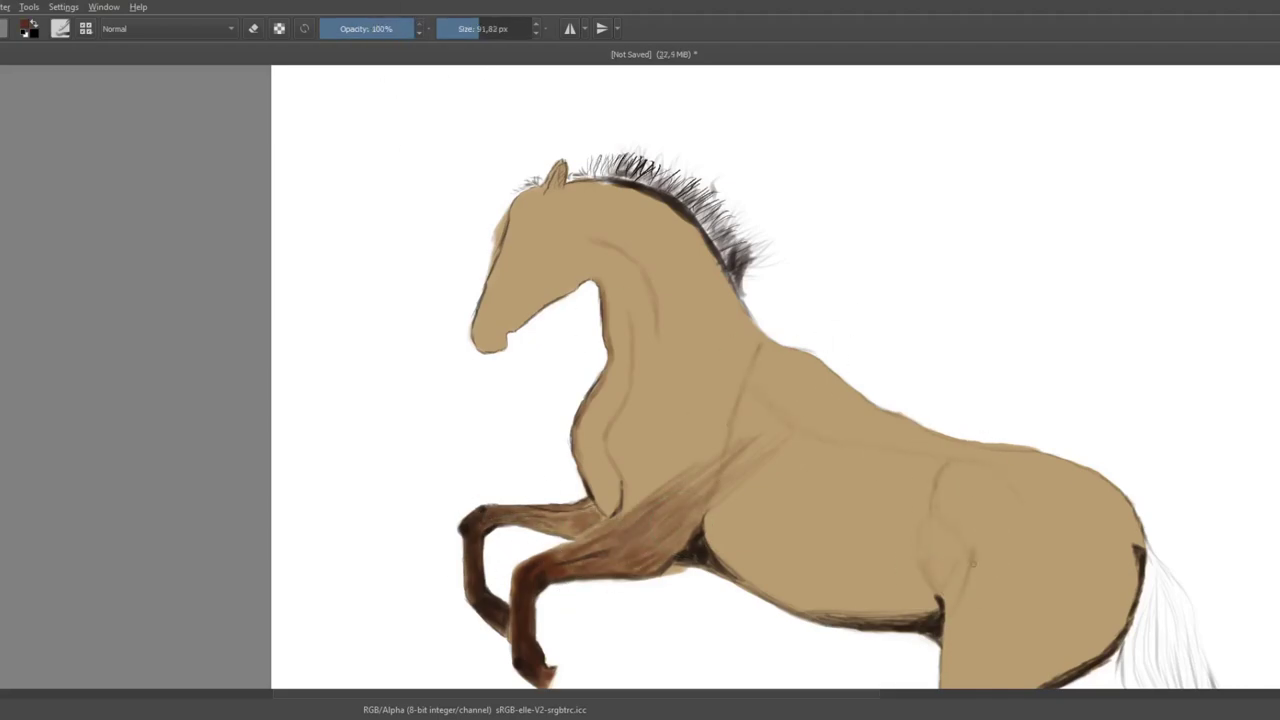
mouse_move(970, 535)
mouse_down()
mouse_move(945, 610)
mouse_move(930, 610)
mouse_move(894, 560)
mouse_move(905, 470)
mouse_move(860, 610)
mouse_up()
drag(840, 452, 830, 612)
drag(835, 570, 790, 440)
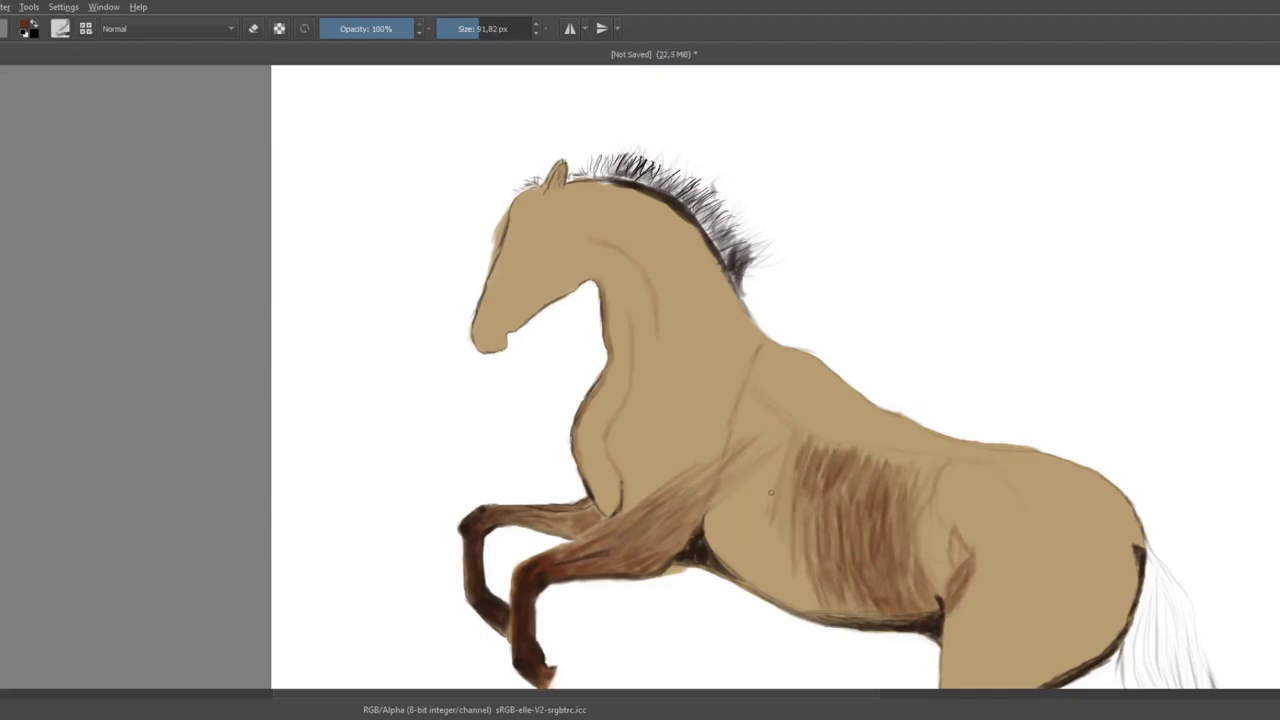
drag(760, 390, 800, 600)
mouse_move(840, 500)
mouse_down()
mouse_move(750, 590)
mouse_move(715, 370)
mouse_move(740, 600)
mouse_up()
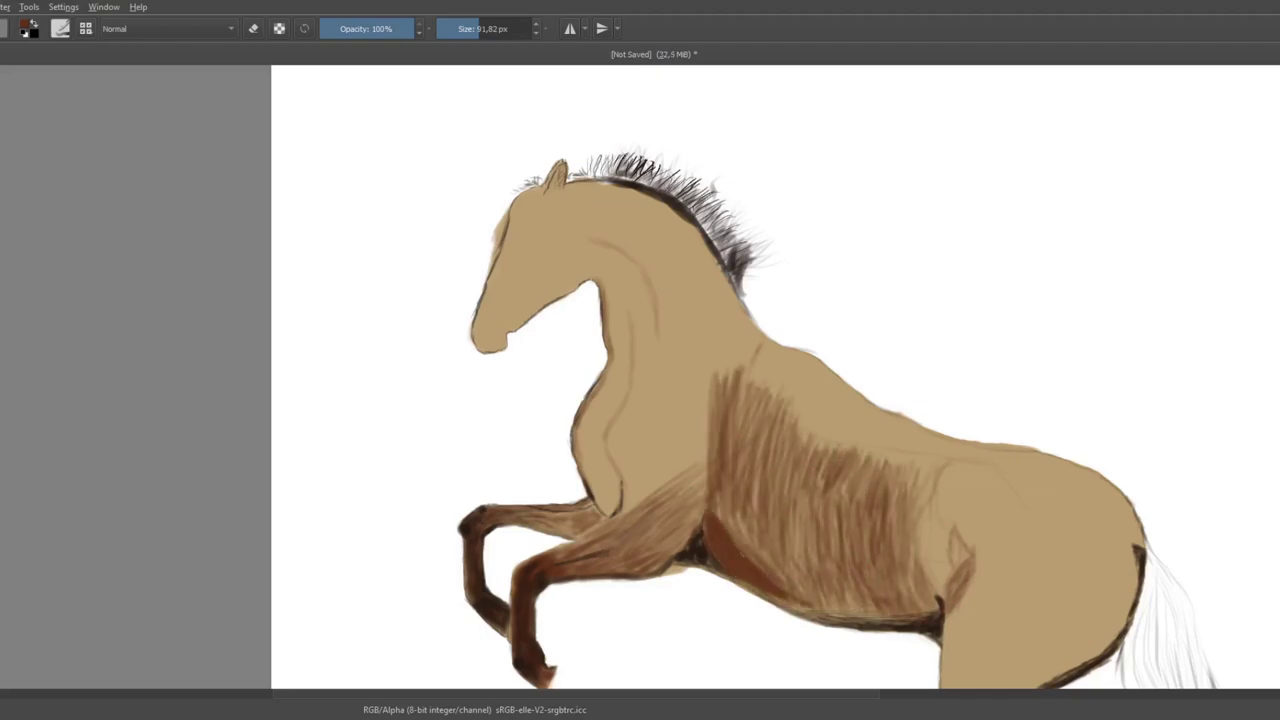
Step: Lay tan, reddish-brown and dark brown sample strokes at the canvas's upper right
click(1000, 207)
drag(918, 306, 1258, 205)
drag(888, 243, 1168, 137)
drag(962, 353, 1275, 305)
Step: Add more brown hatching over the back and barrel, undoing a dark reddish dab
drag(850, 400, 745, 560)
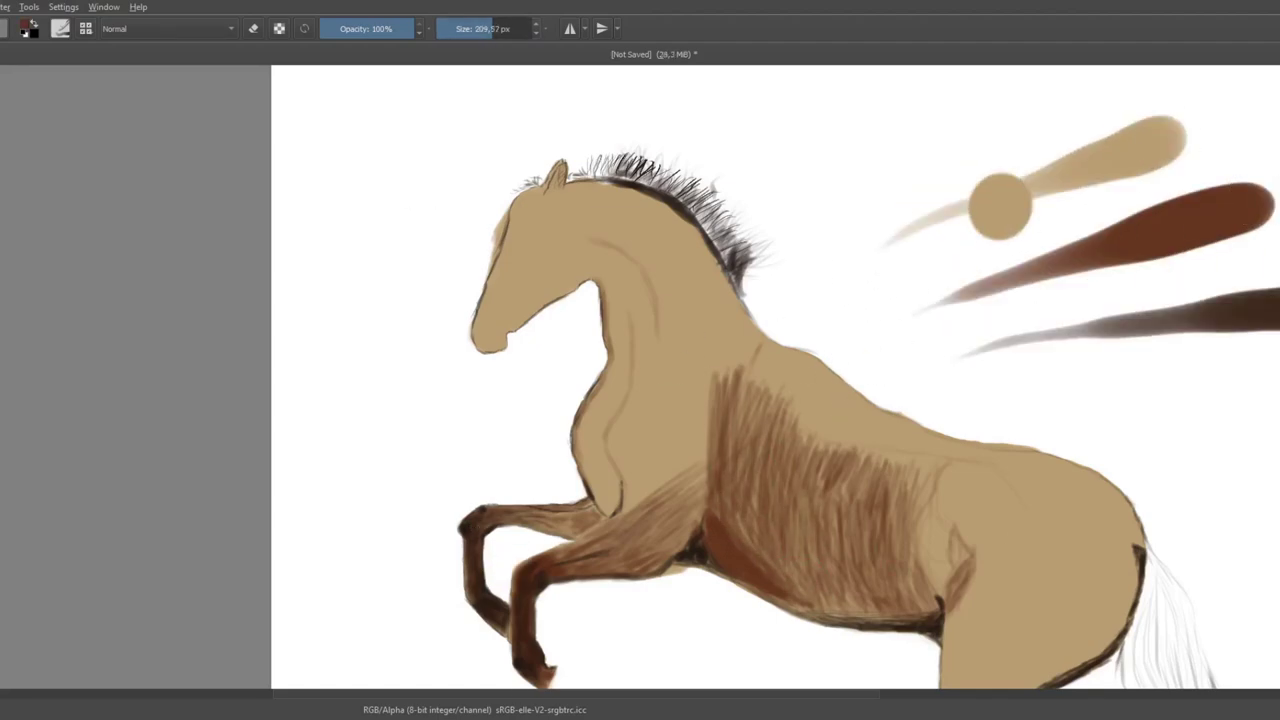
drag(950, 465, 900, 580)
drag(800, 350, 740, 460)
drag(950, 440, 896, 390)
key(ctrl+z)
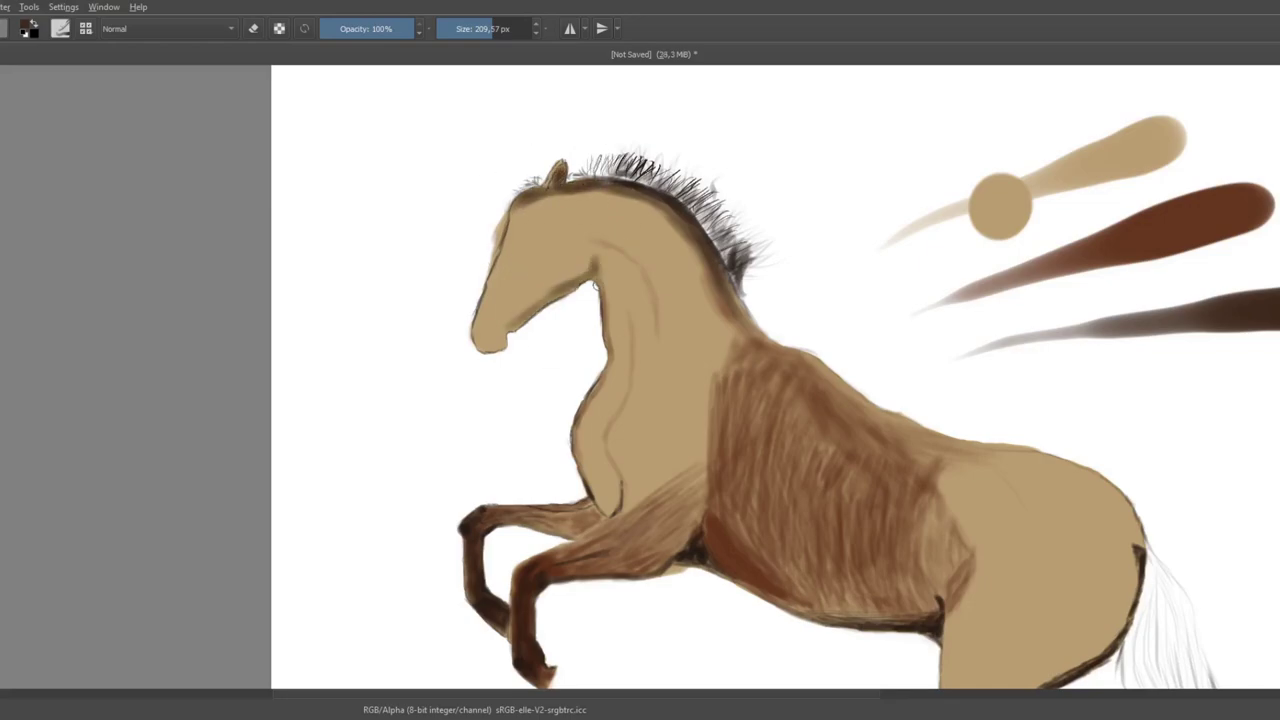
Step: Shade the neck, chest, head and belly darker brown with hatched strokes
drag(598, 258, 605, 335)
drag(602, 388, 625, 455)
mouse_move(730, 330)
mouse_down()
mouse_move(662, 243)
mouse_move(645, 510)
mouse_up()
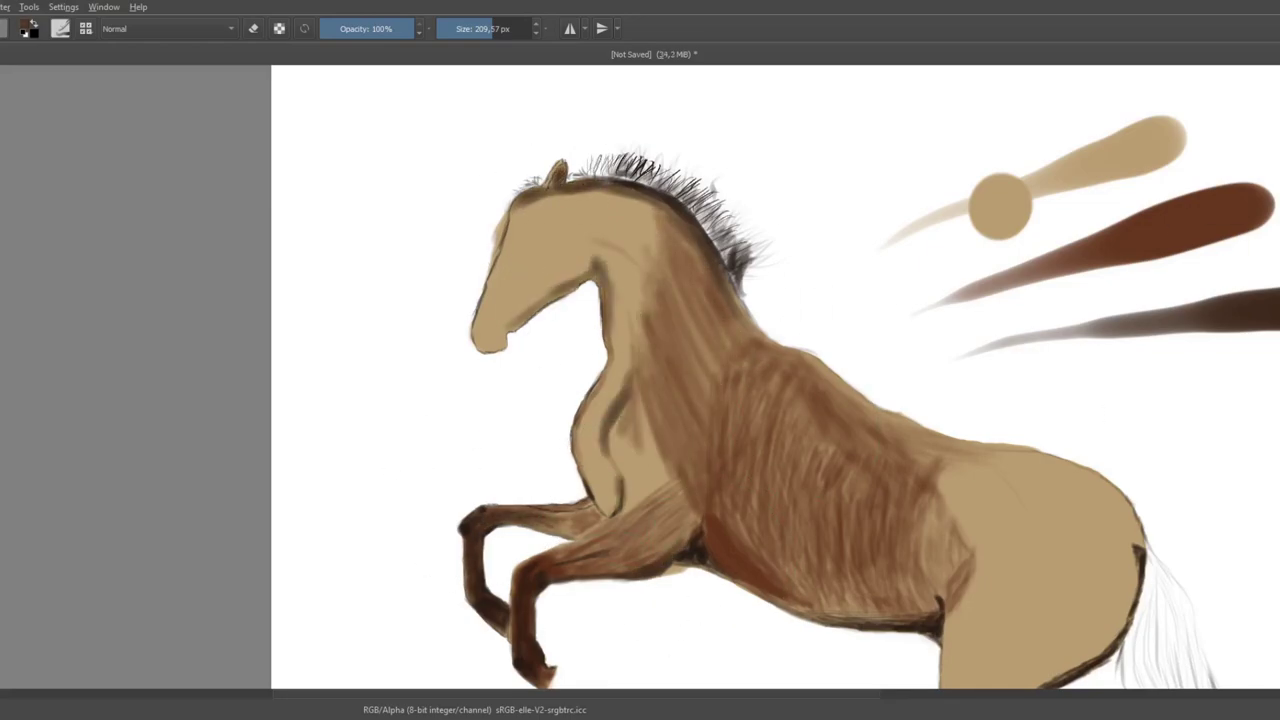
drag(620, 395, 660, 545)
mouse_move(600, 300)
mouse_down()
mouse_move(640, 430)
mouse_move(600, 200)
mouse_move(505, 330)
mouse_up()
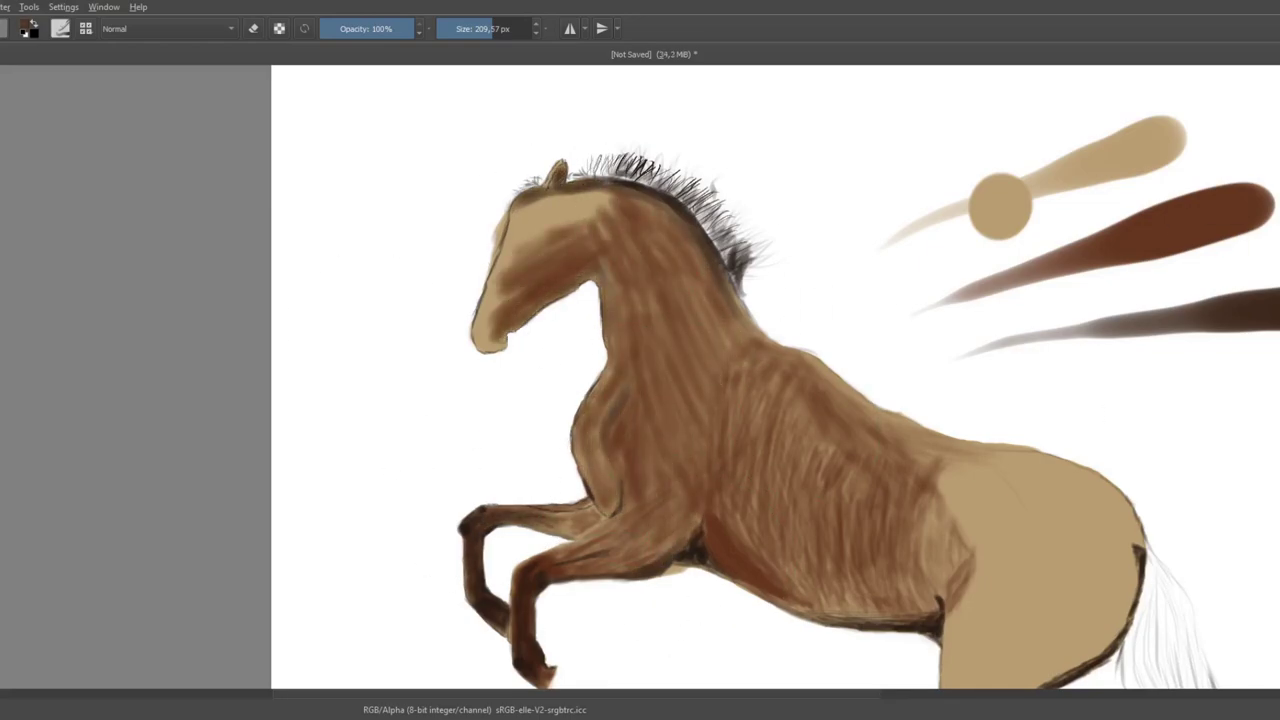
drag(500, 195, 480, 345)
drag(620, 195, 515, 250)
drag(880, 300, 710, 540)
drag(860, 455, 730, 610)
drag(906, 501, 706, 353)
Step: Paint brown over the tan rump, thigh and hind leg
drag(820, 245, 730, 370)
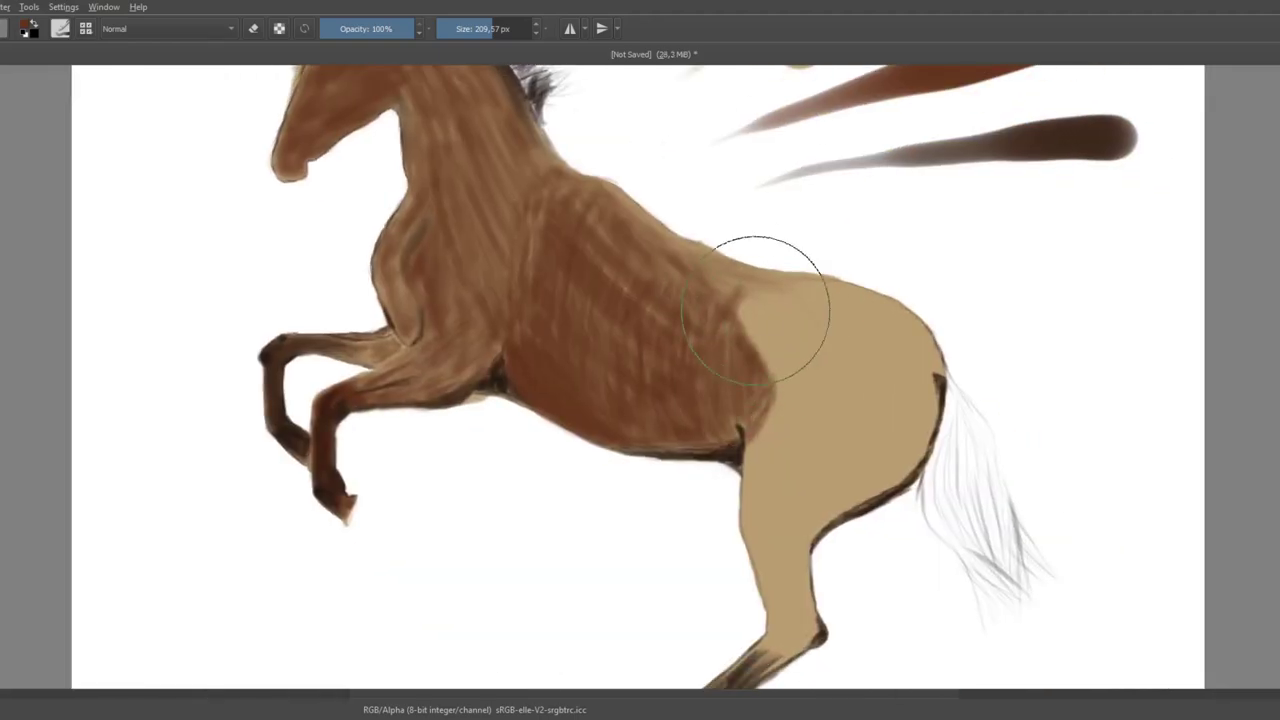
drag(690, 250, 930, 370)
drag(760, 285, 750, 610)
drag(850, 420, 770, 620)
drag(800, 370, 920, 510)
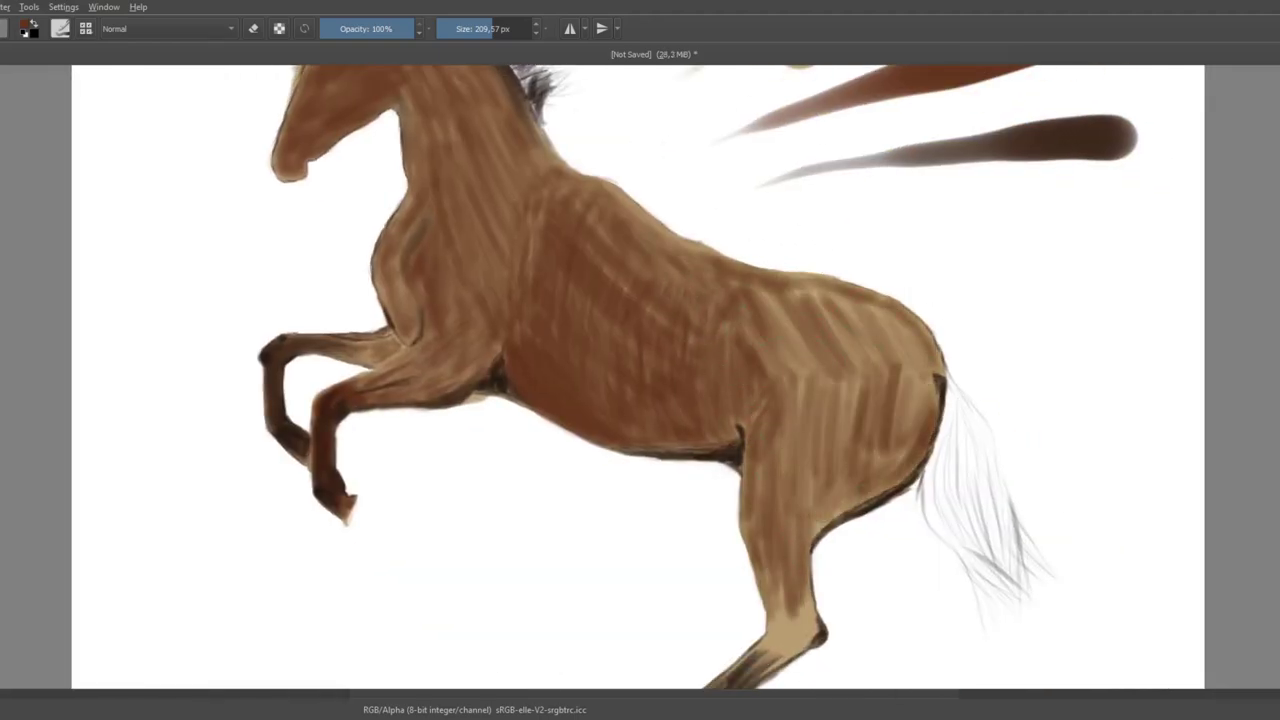
mouse_move(940, 290)
mouse_down()
mouse_move(790, 370)
mouse_move(810, 480)
mouse_up()
drag(890, 300, 820, 530)
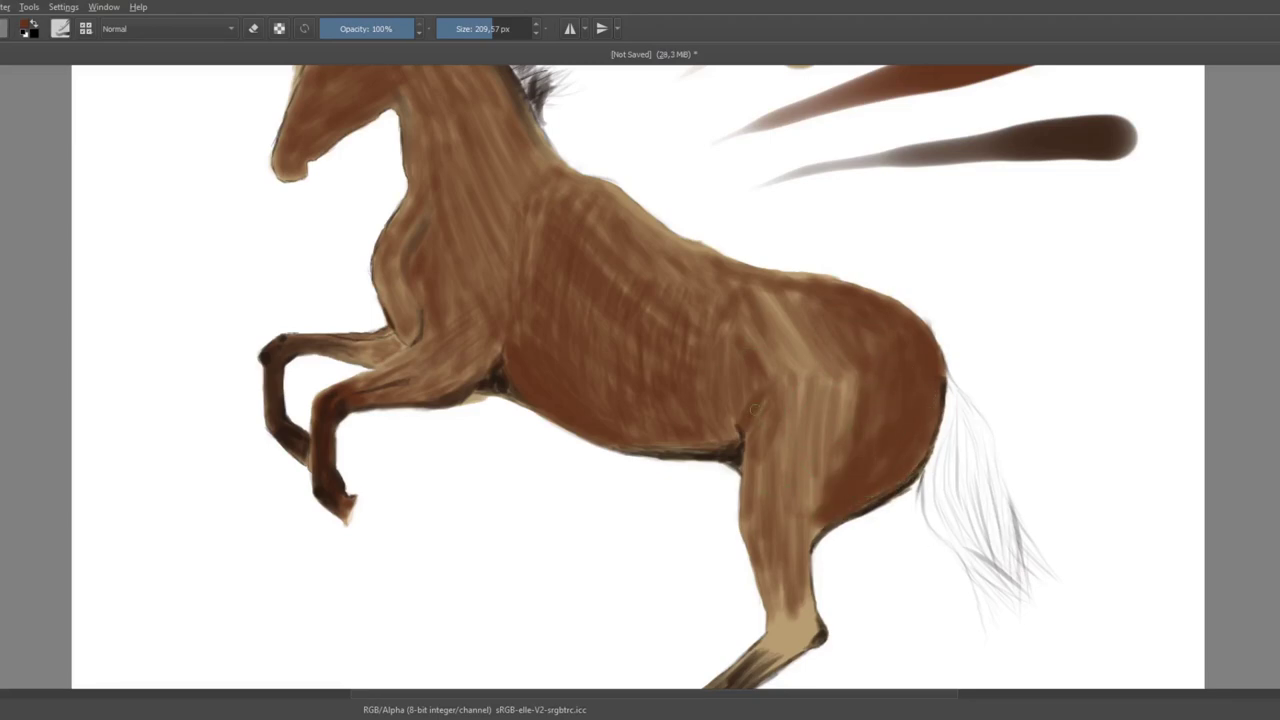
Step: Darken the hind thigh's front edge and smooth the rump and lower thigh with darker brown
drag(750, 390, 752, 458)
drag(745, 262, 762, 330)
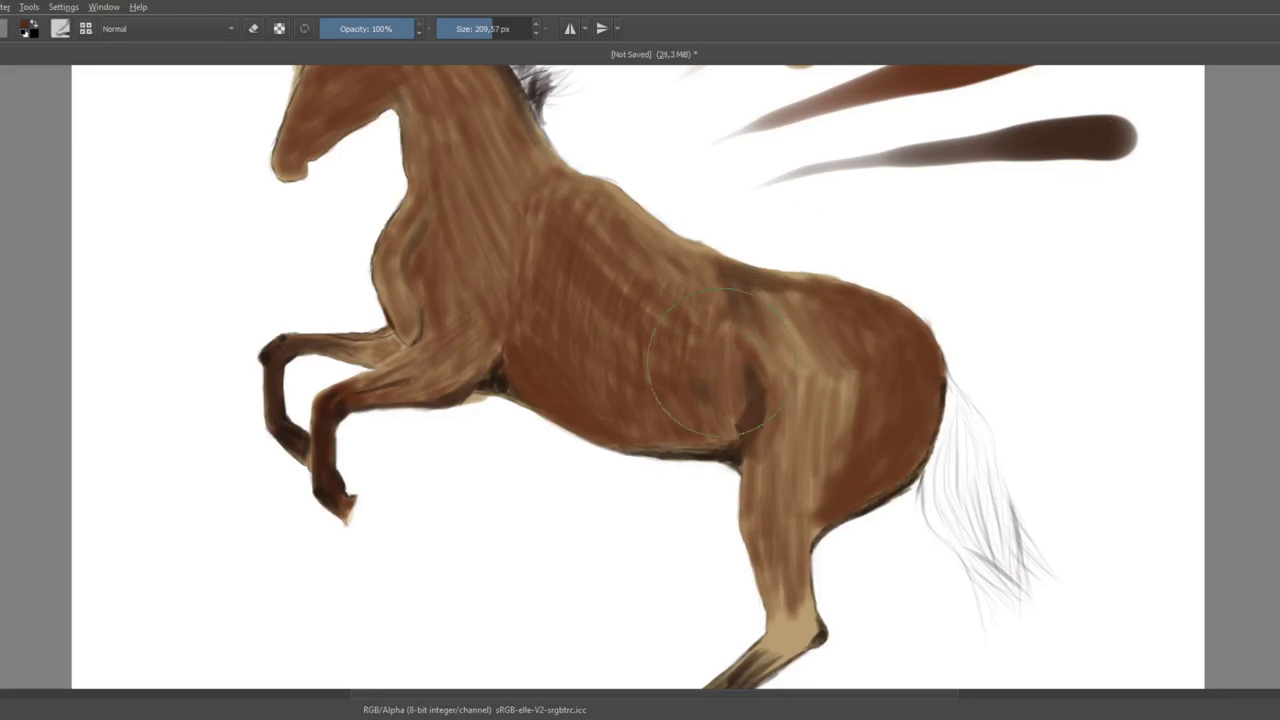
mouse_move(800, 525)
mouse_down()
mouse_move(790, 375)
mouse_move(810, 300)
mouse_up()
drag(899, 347, 870, 500)
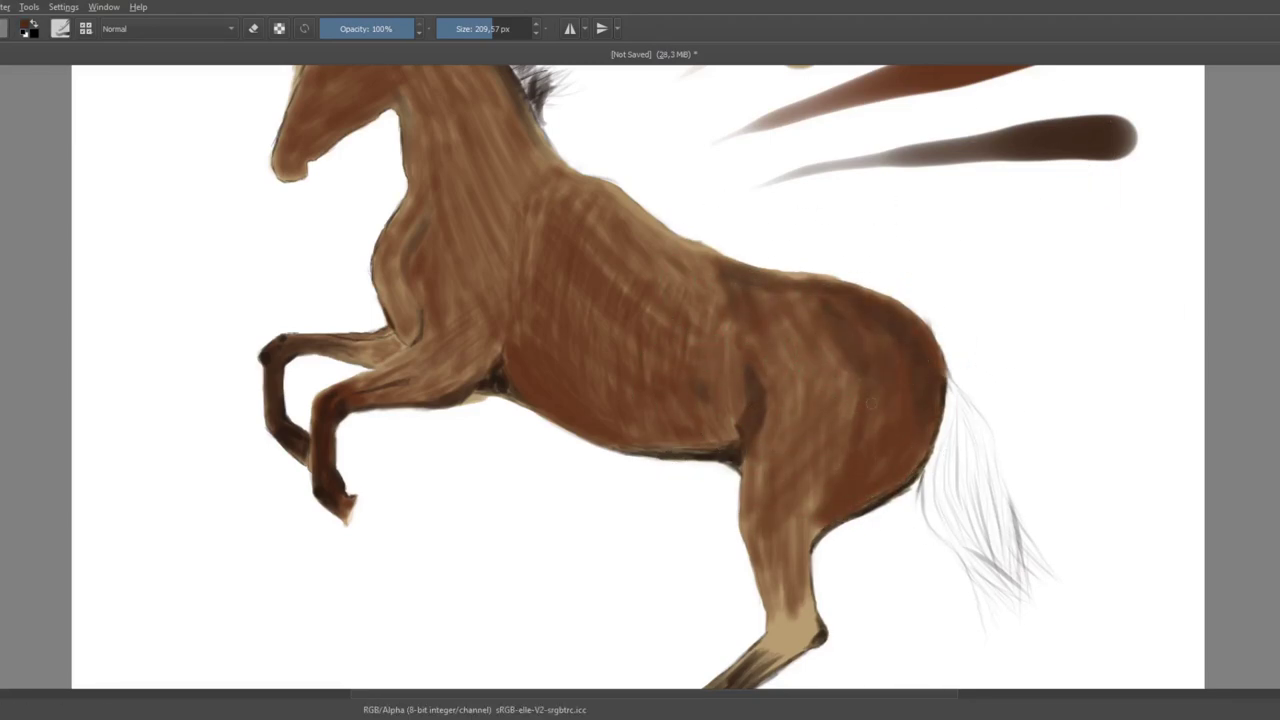
mouse_move(840, 400)
mouse_down()
mouse_move(830, 520)
mouse_move(830, 500)
mouse_up()
mouse_move(820, 455)
mouse_down()
mouse_move(853, 470)
mouse_move(800, 571)
mouse_up()
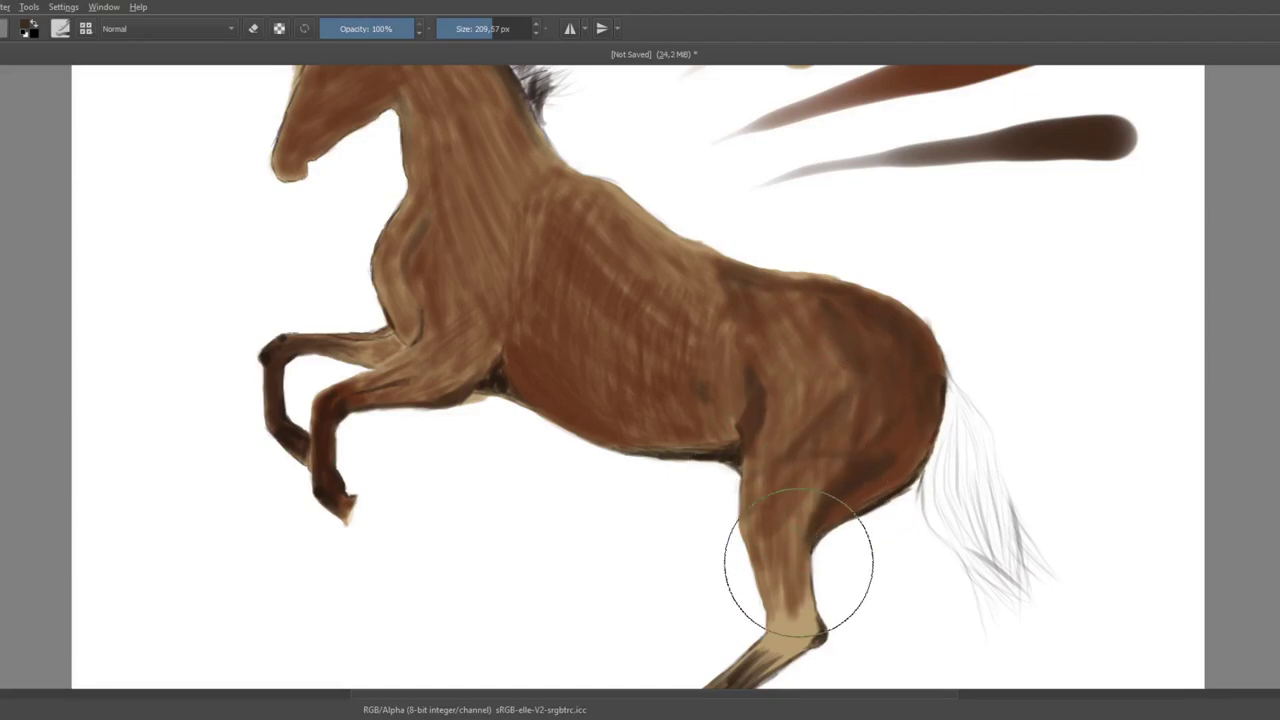
scroll(997, 211, down, 3)
drag(830, 470, 790, 550)
Step: Shade the belly underside and repaint the shoulder and neck in smoother darker brown
scroll(656, 350, up, 3)
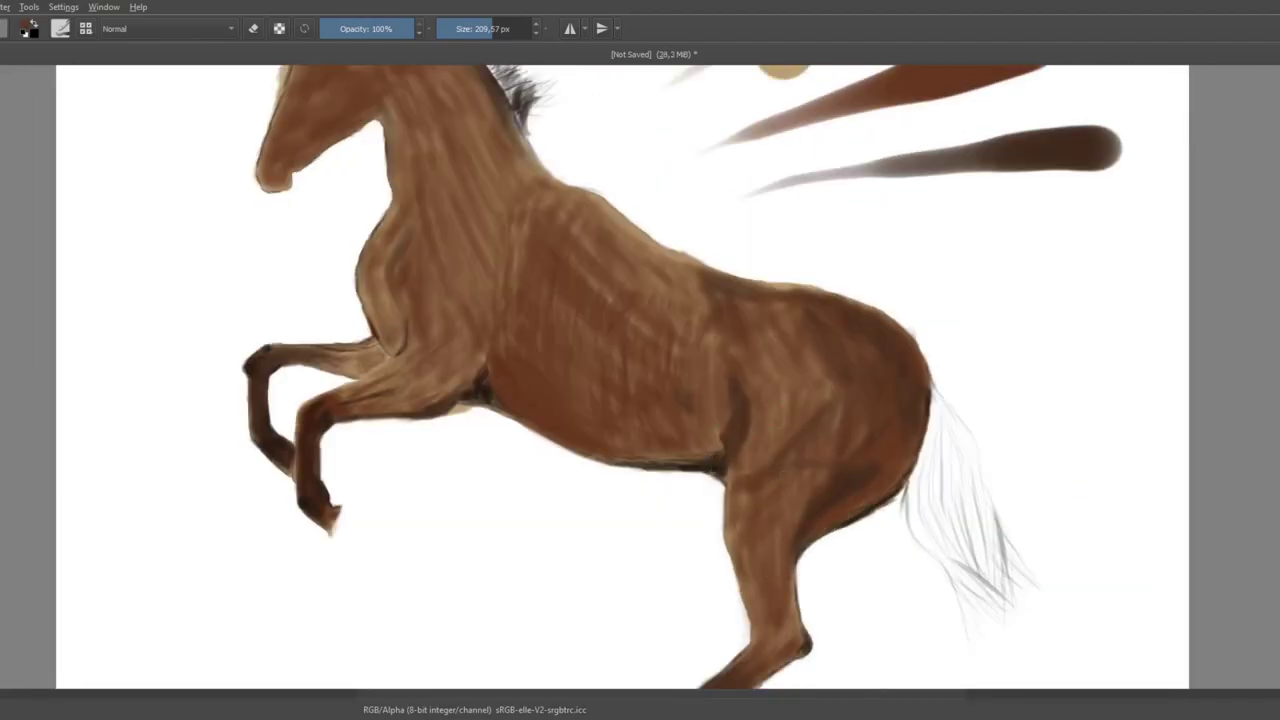
scroll(600, 380, up, 2)
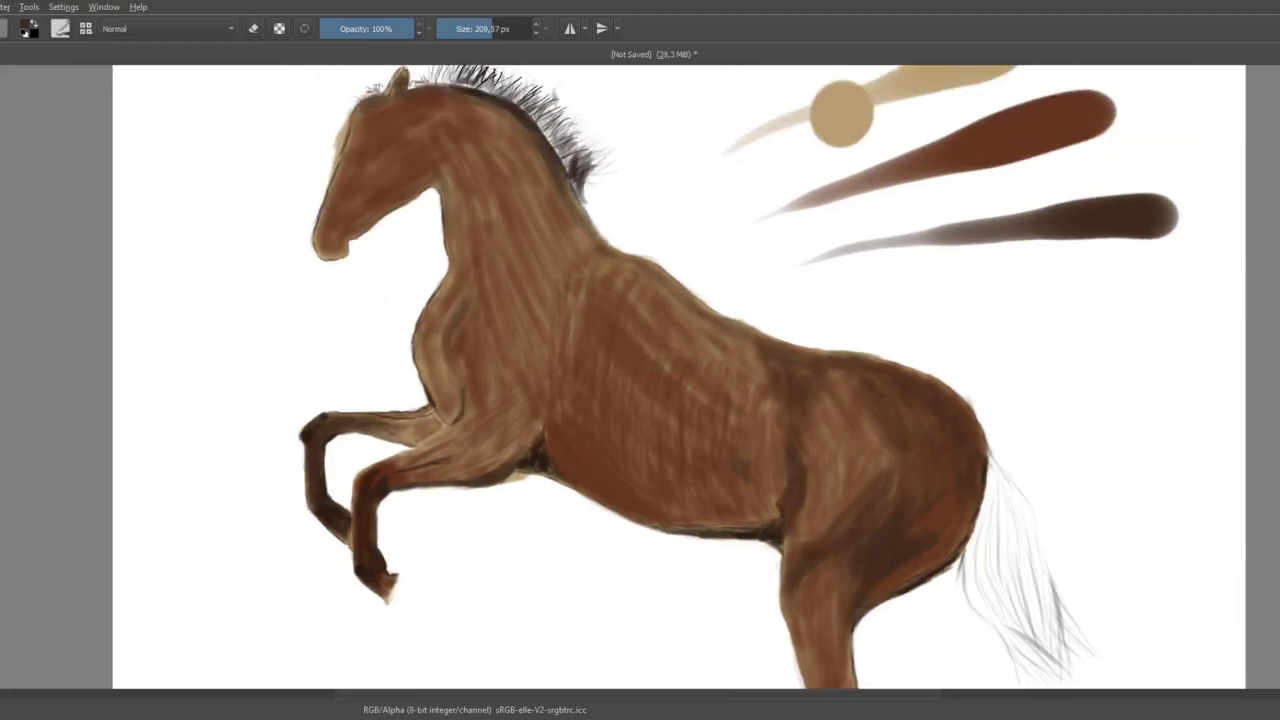
mouse_move(580, 495)
mouse_down()
mouse_move(790, 540)
mouse_move(735, 485)
mouse_move(611, 491)
mouse_up()
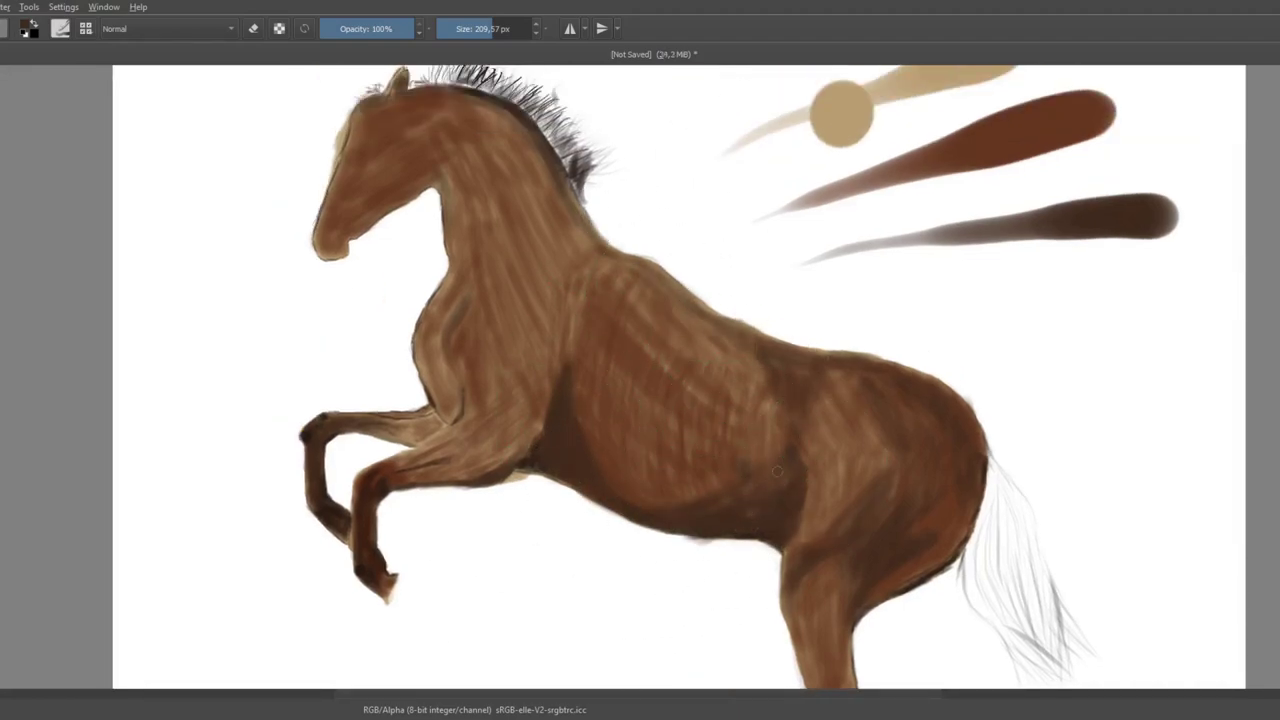
scroll(615, 450, up, 2)
drag(620, 365, 525, 240)
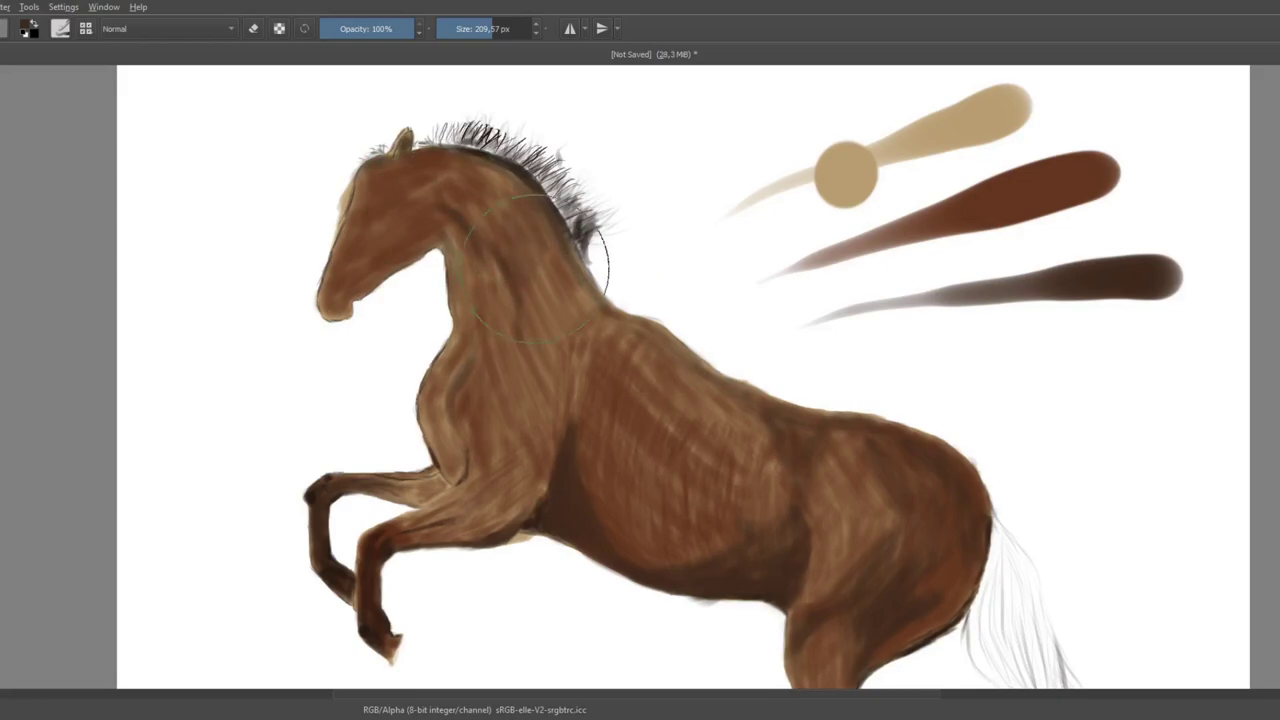
drag(600, 330, 560, 260)
drag(485, 200, 430, 195)
mouse_move(400, 255)
mouse_down()
mouse_move(356, 200)
mouse_move(350, 310)
mouse_move(440, 350)
mouse_move(437, 367)
mouse_up()
Step: With a smaller brush, add dark brown strokes along the front of the neck
key([)
key([)
key([)
scroll(480, 160, up, 2)
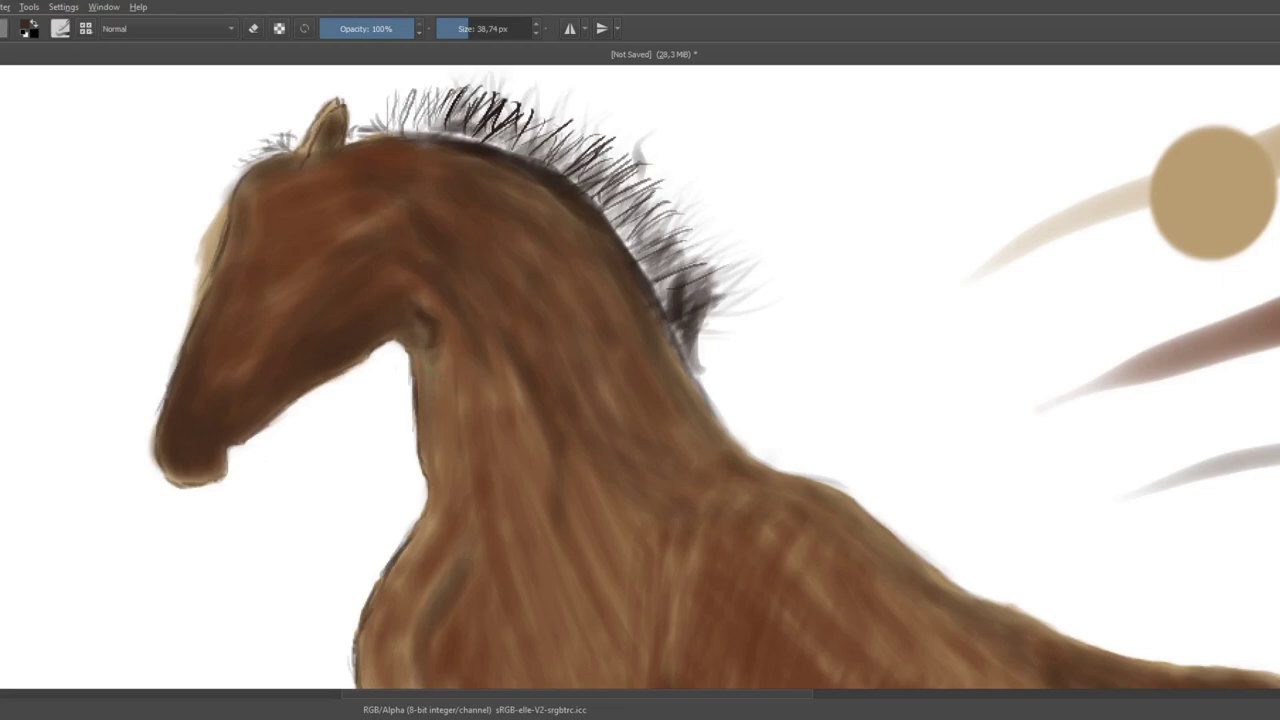
scroll(455, 400, down, 2)
mouse_move(470, 290)
mouse_down()
mouse_move(478, 432)
mouse_move(425, 535)
mouse_up()
mouse_move(432, 420)
mouse_down()
mouse_move(360, 585)
mouse_move(420, 262)
mouse_up()
Step: Paint brown strokes over the neck, chest and shoulder at about 28 px, then a broader brush
key(bracketleft)
scroll(608, 356, down, 2)
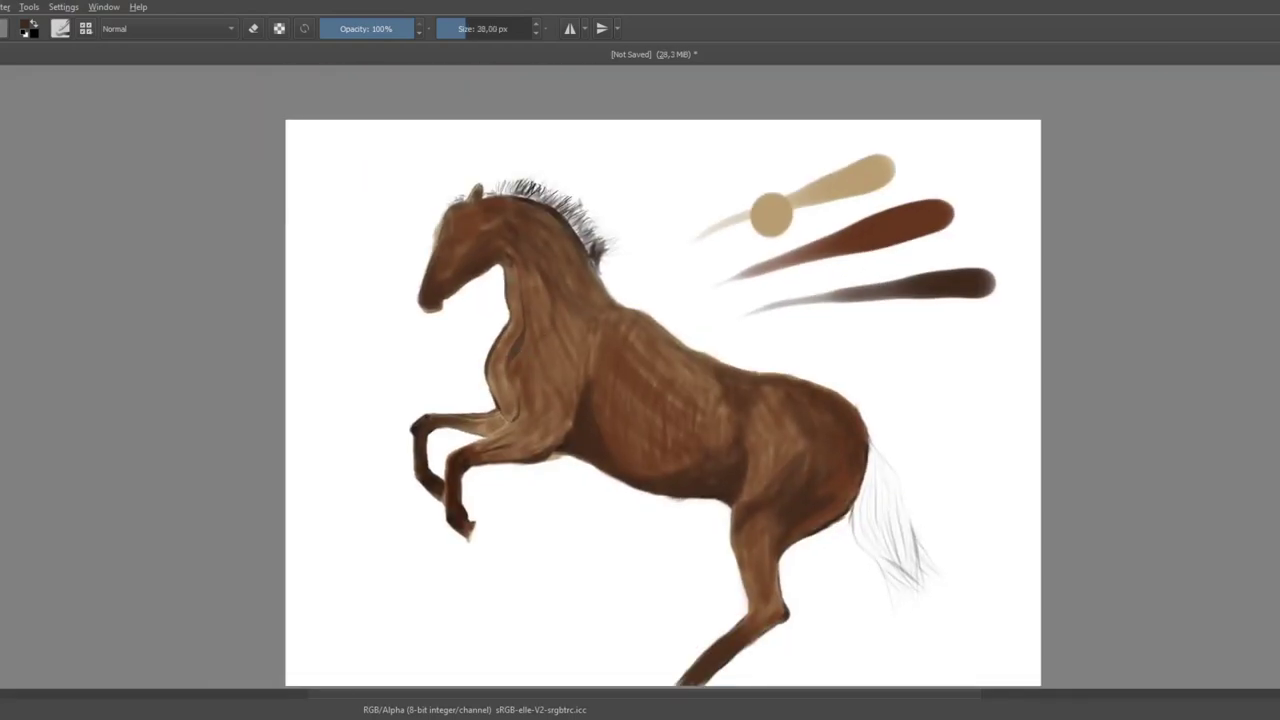
drag(540, 328, 552, 342)
key(bracketright)
key(bracketright)
key(bracketright)
drag(565, 405, 470, 430)
drag(505, 315, 500, 418)
mouse_move(590, 318)
mouse_down()
mouse_move(596, 380)
mouse_move(640, 445)
mouse_up()
drag(585, 400, 620, 444)
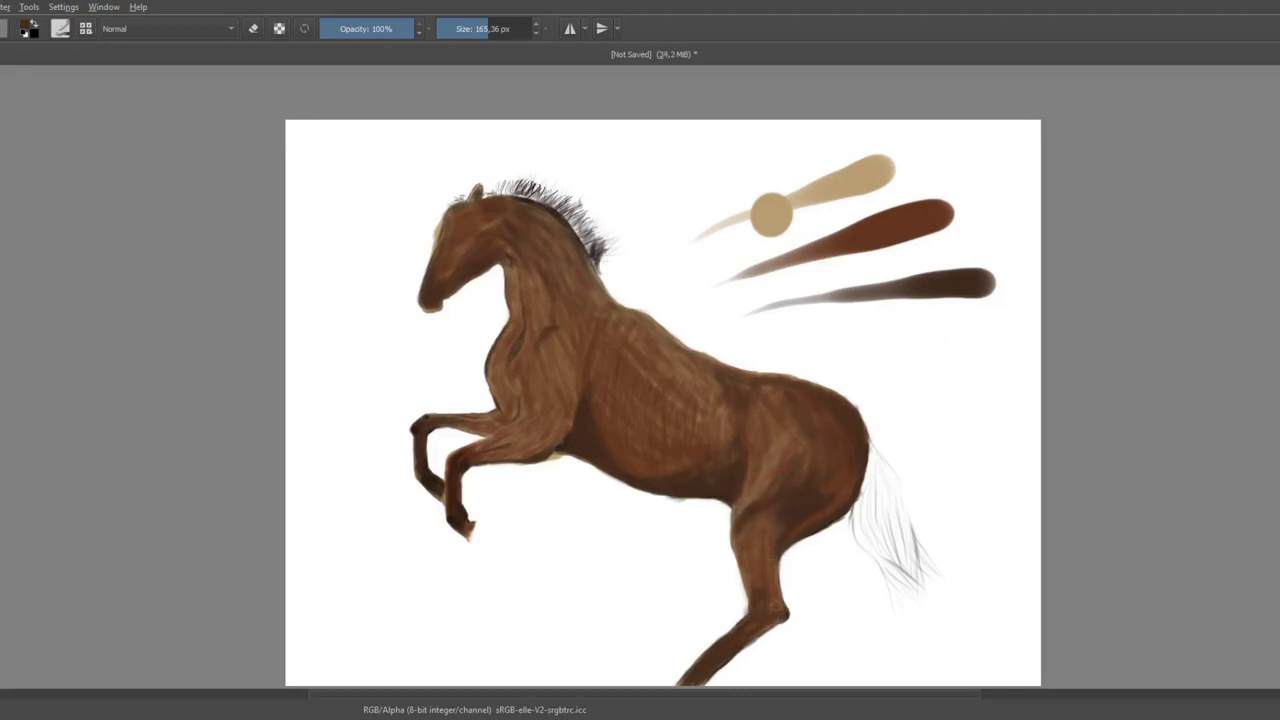
Step: Paint faint tan highlights on the hind leg, neck and shoulder at 57% opacity, about 96 px
key(x)
key(bracketleft)
key(bracketleft)
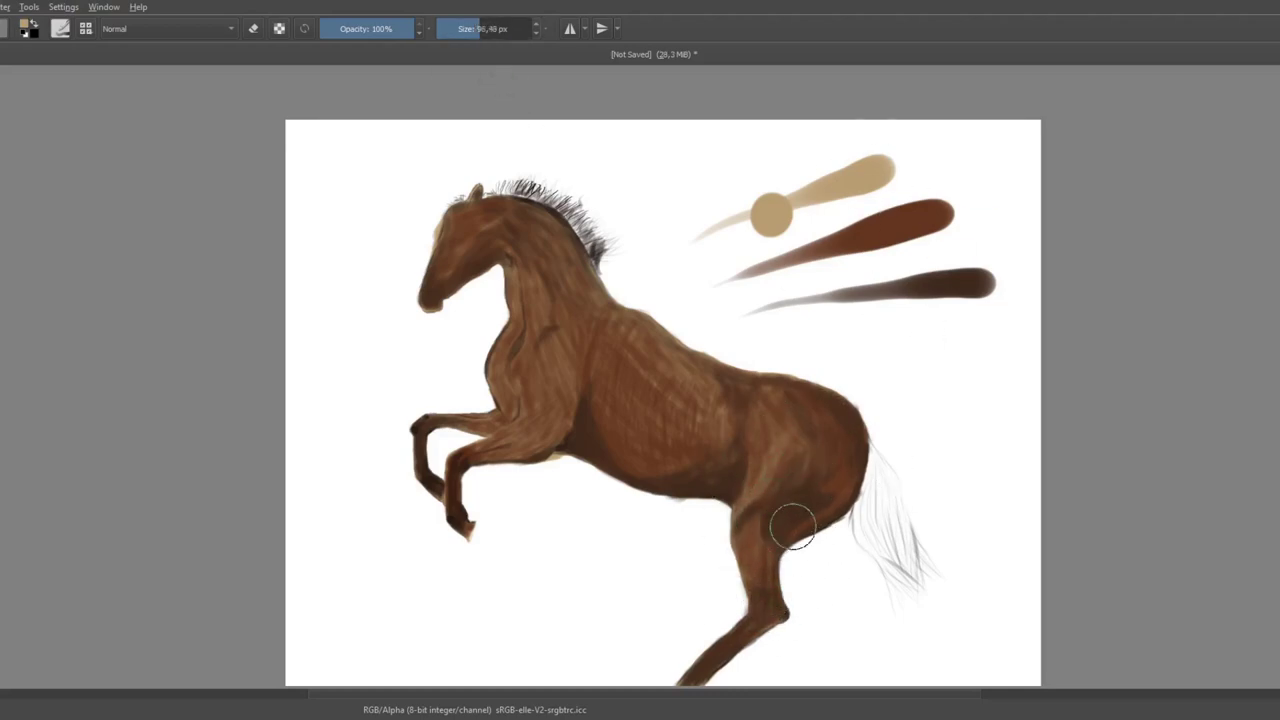
key(o)
key(o)
key(o)
drag(795, 530, 836, 497)
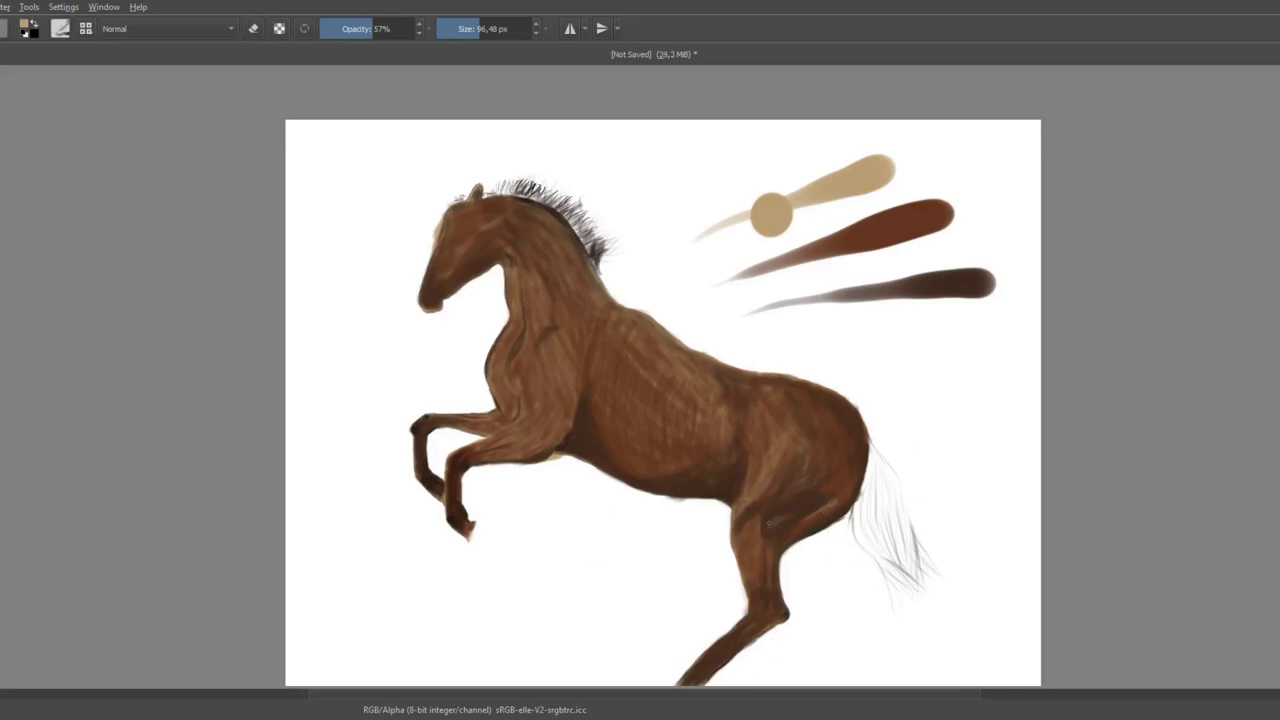
mouse_move(743, 529)
mouse_down()
mouse_move(730, 475)
mouse_move(735, 525)
mouse_up()
scroll(768, 483, down, 1)
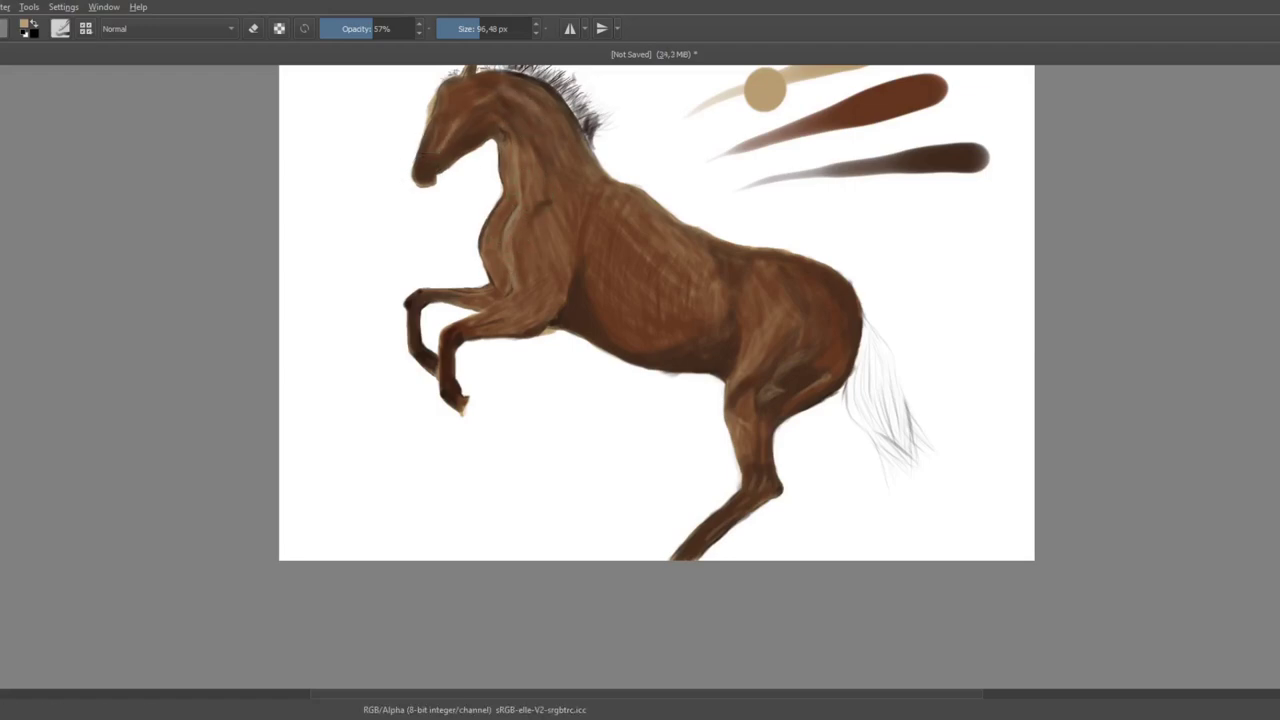
drag(535, 98, 556, 165)
mouse_move(548, 120)
mouse_down()
mouse_move(555, 168)
mouse_move(540, 215)
mouse_up()
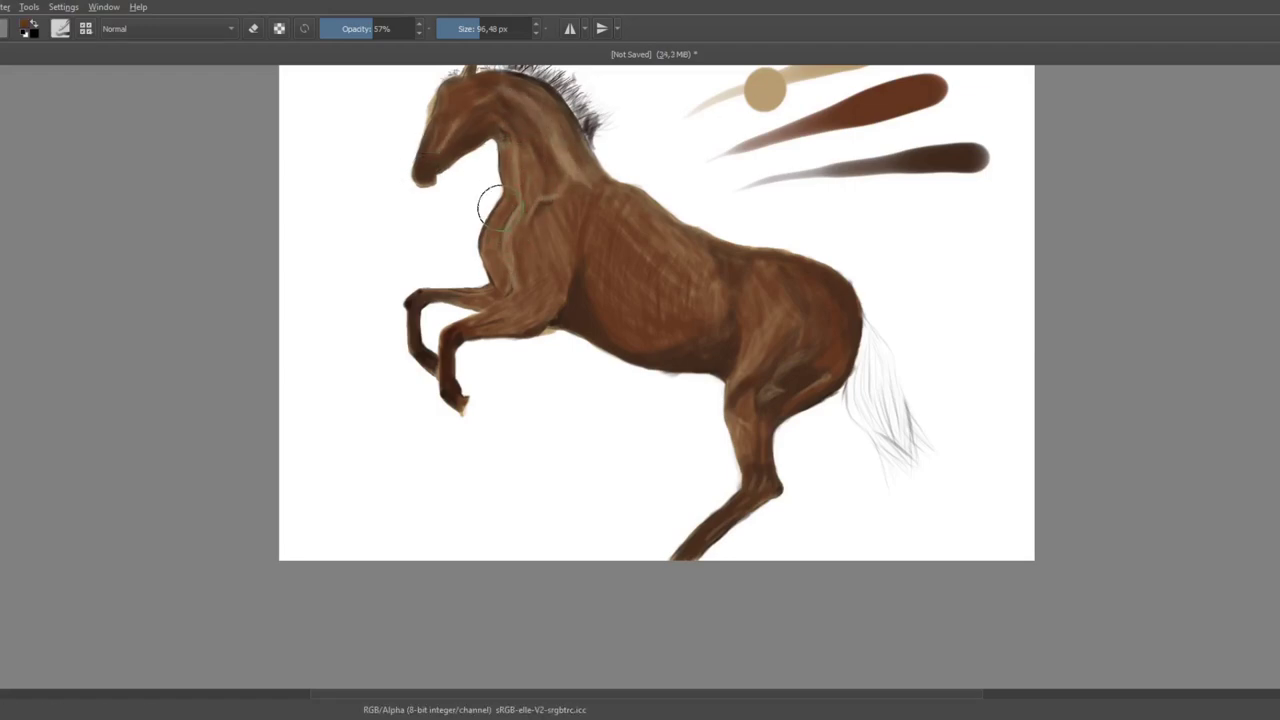
Step: At 81% opacity, highlight the upper foreleg and try a sampled stroke under the chest, then undo it
ctrl+click(409, 163)
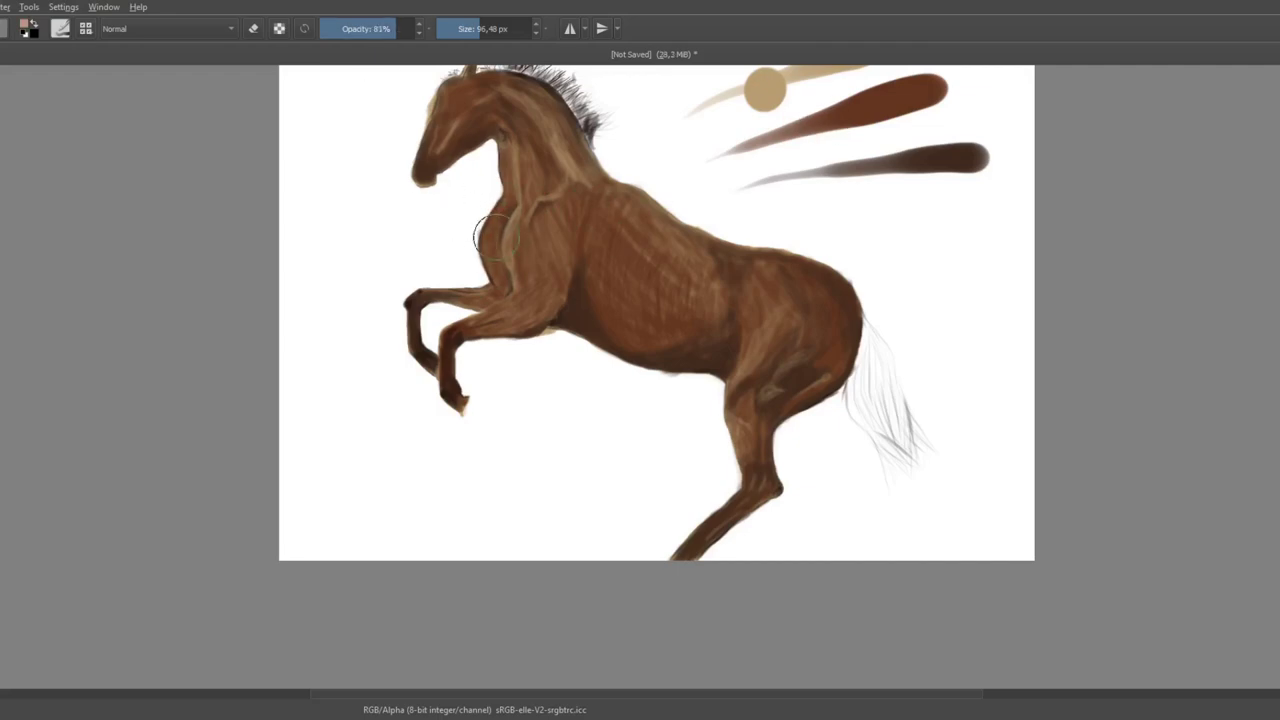
drag(451, 288, 488, 289)
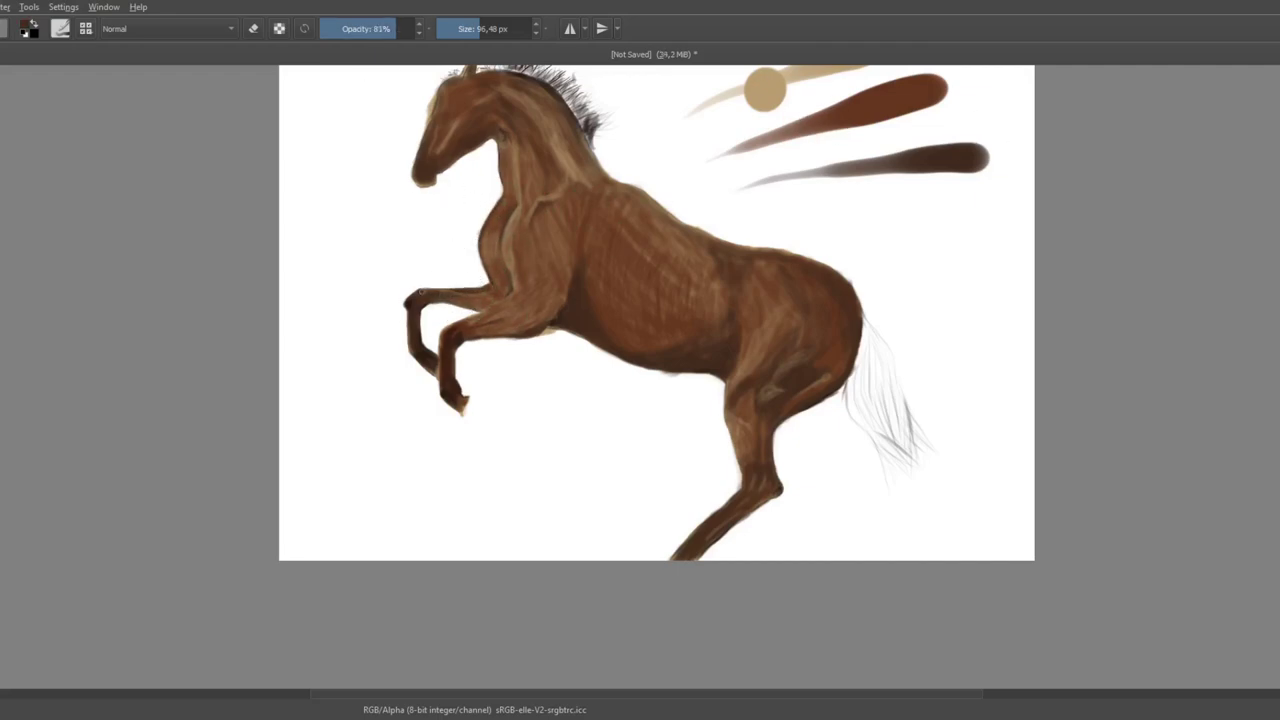
ctrl+click(415, 353)
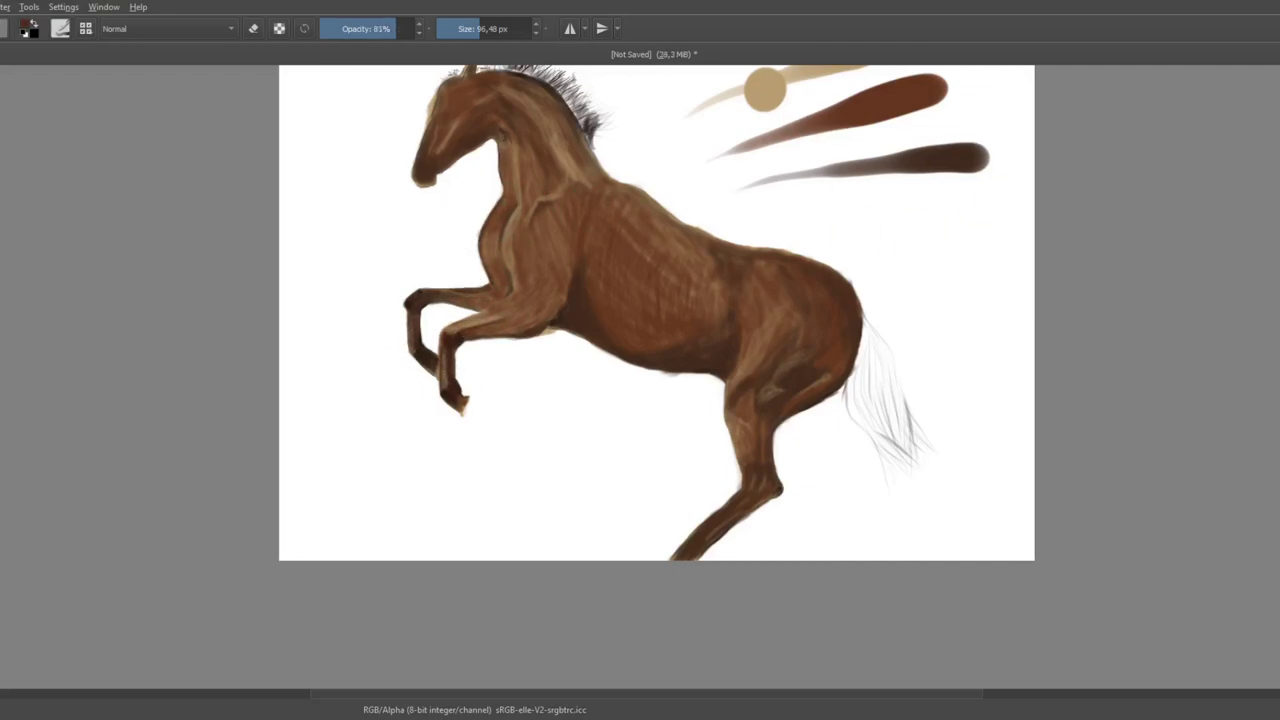
drag(517, 346, 522, 334)
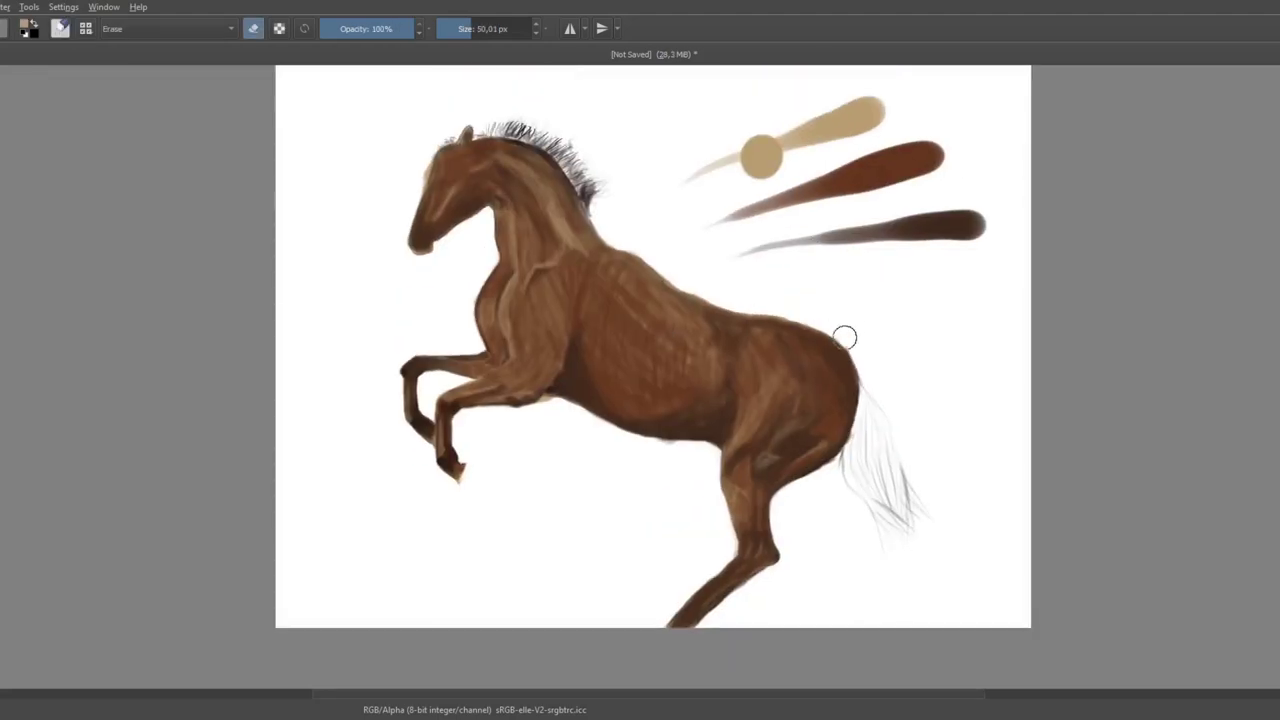
key(ctrl+z)
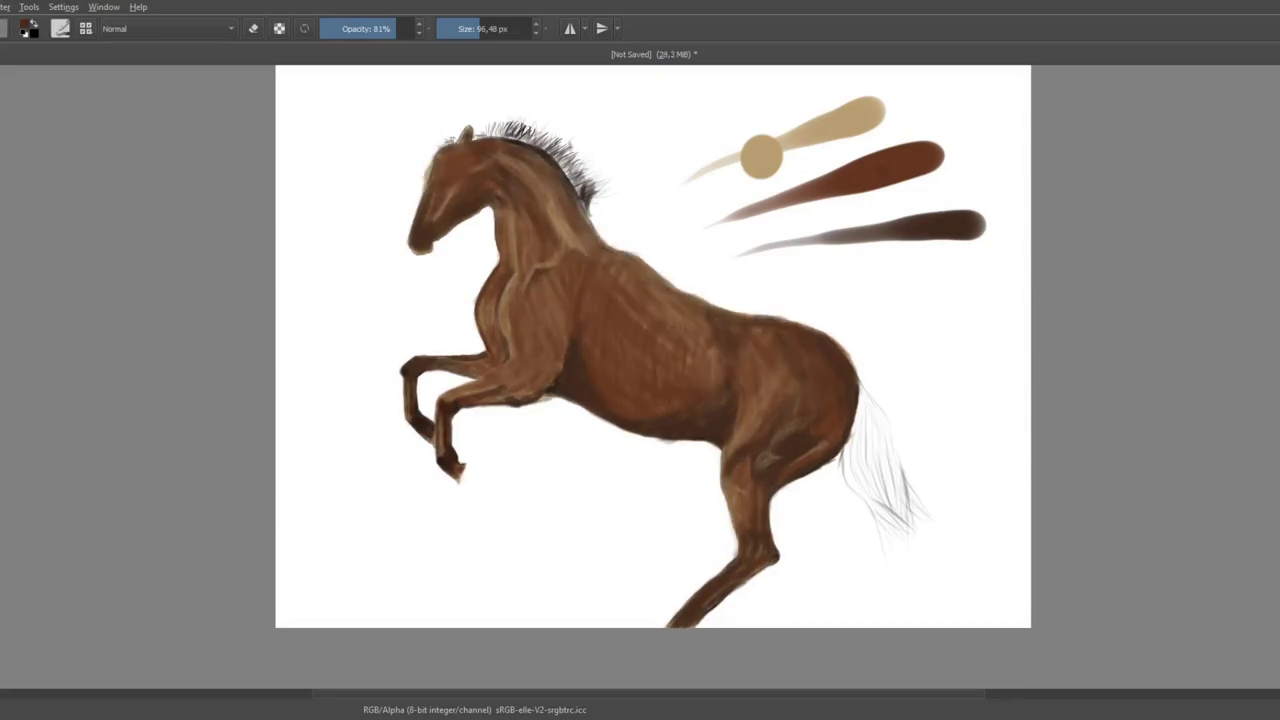
Step: Paint the tail's left edge dark brown and erase its blunt end
key(e)
mouse_move(860, 395)
mouse_down()
mouse_move(909, 514)
mouse_move(876, 508)
mouse_up()
key(e)
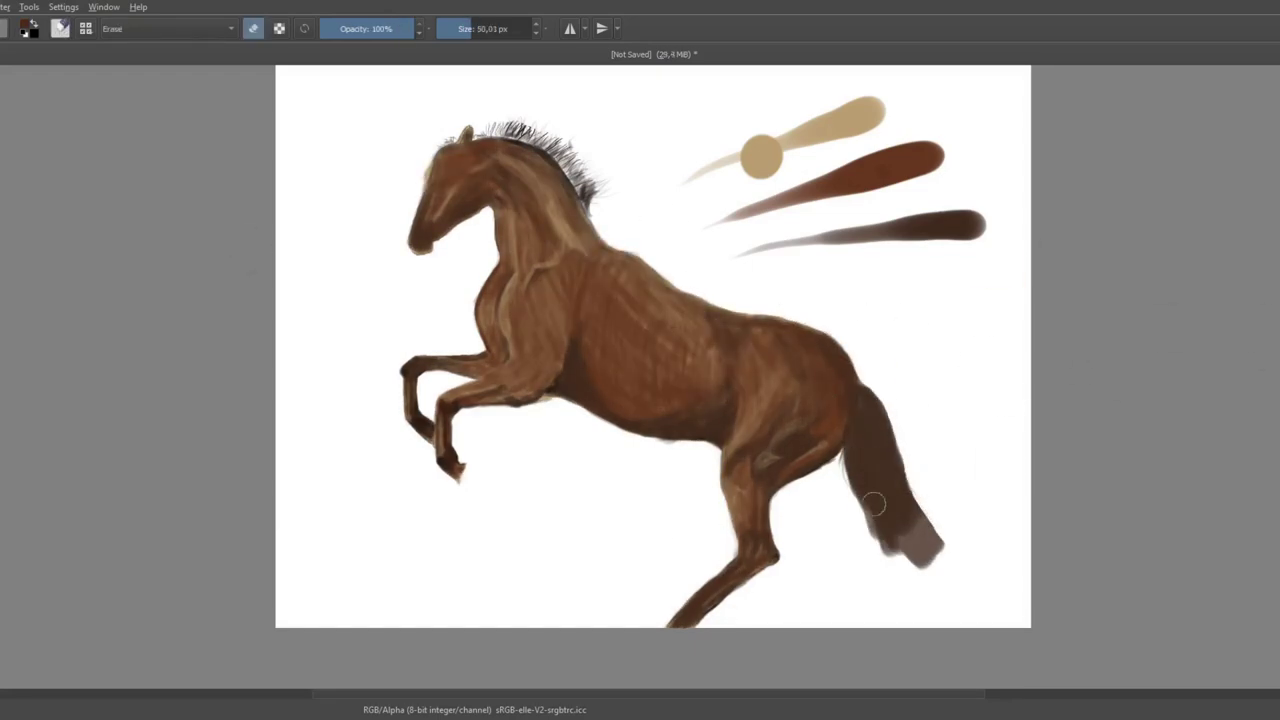
key(e)
key(e)
mouse_move(858, 450)
mouse_down()
mouse_move(845, 492)
mouse_move(925, 545)
mouse_move(884, 521)
mouse_up()
key(ctrl+z)
key(e)
Step: Paint fine, wispy dark hair strands at the tail tip with a smaller brush
key(x)
key(ctrl+z)
click(460, 28)
drag(880, 470, 915, 575)
key(x)
drag(905, 500, 945, 550)
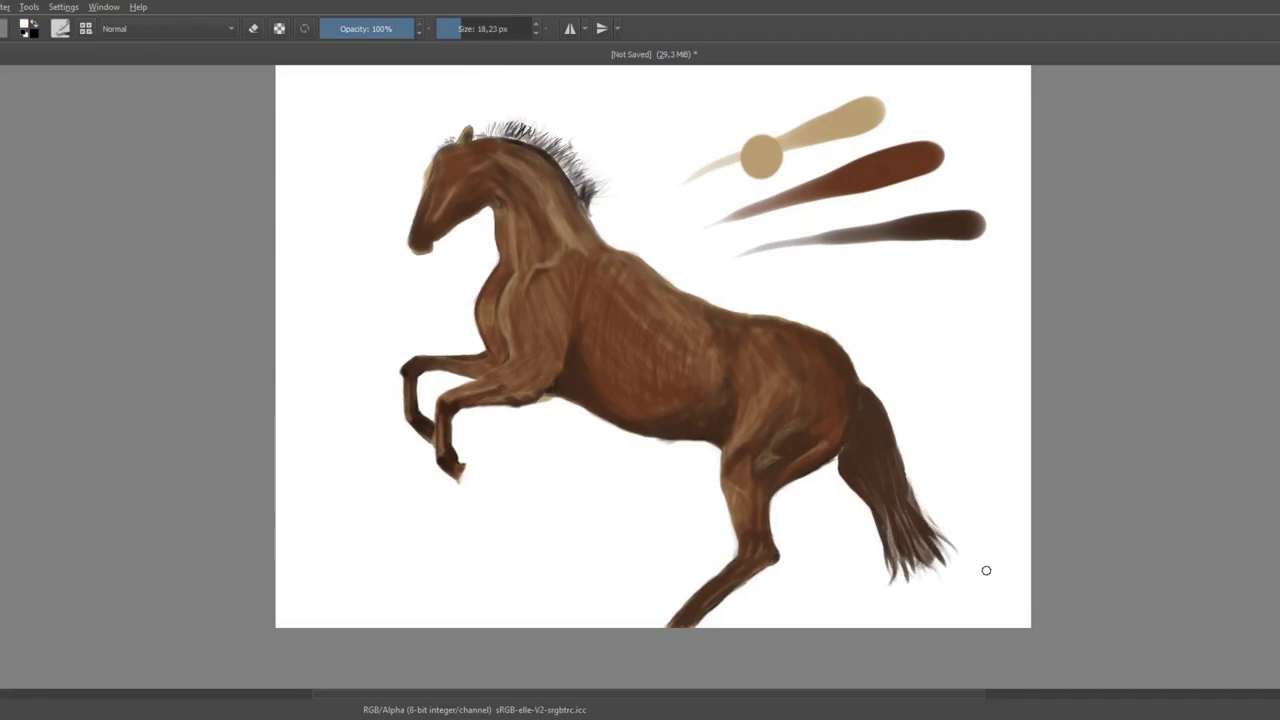
Step: Sample dark brown from the colour dabs and paint the eye shape on the head
scroll(402, 106, up, 5)
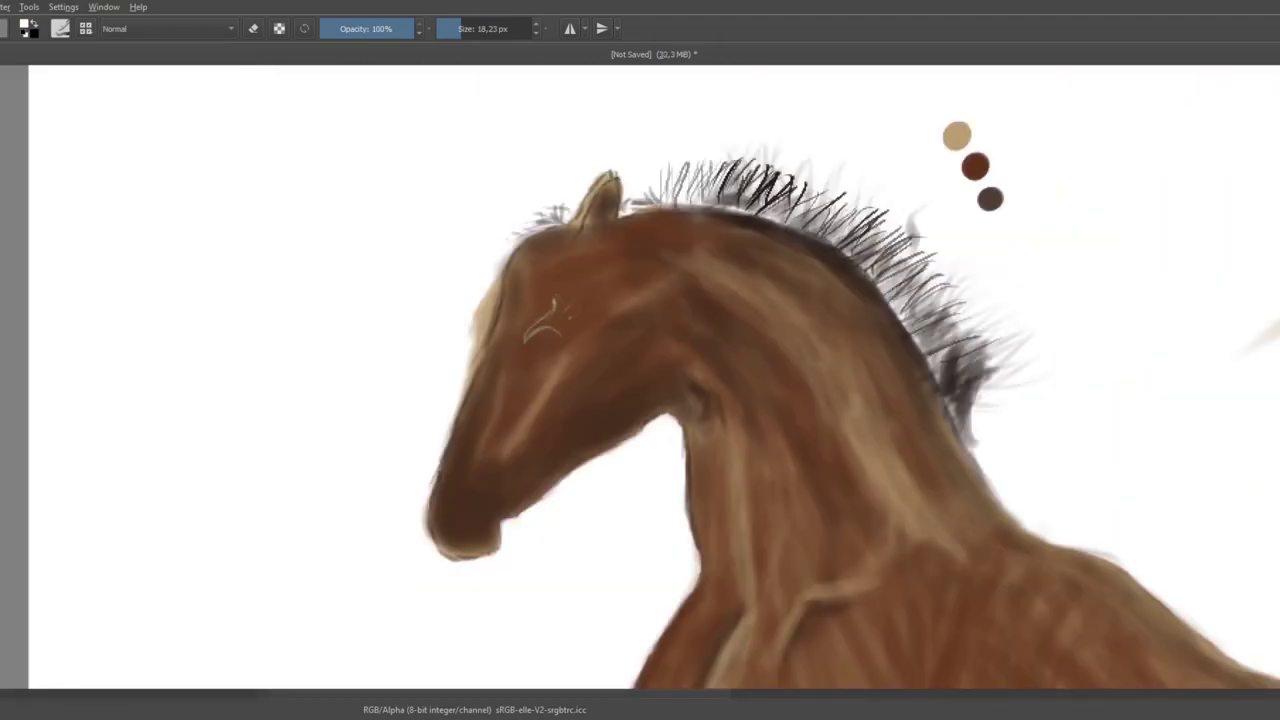
drag(565, 318, 530, 335)
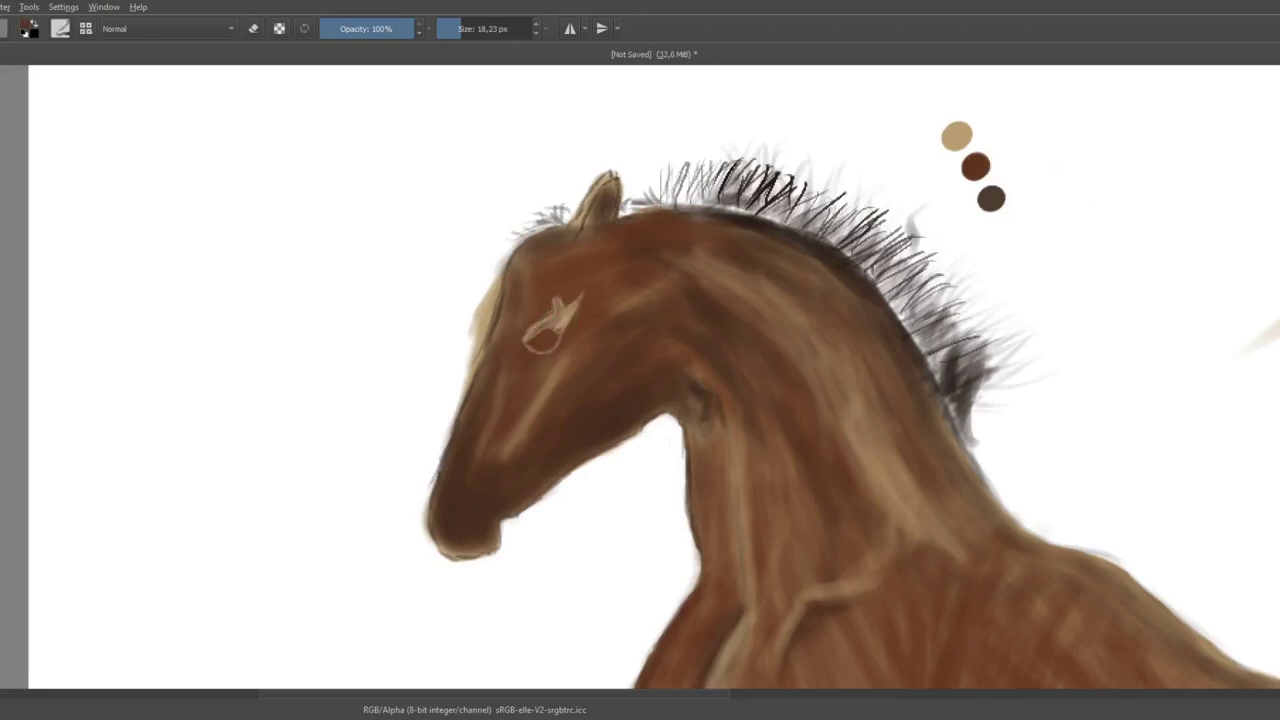
key(ctrl+z)
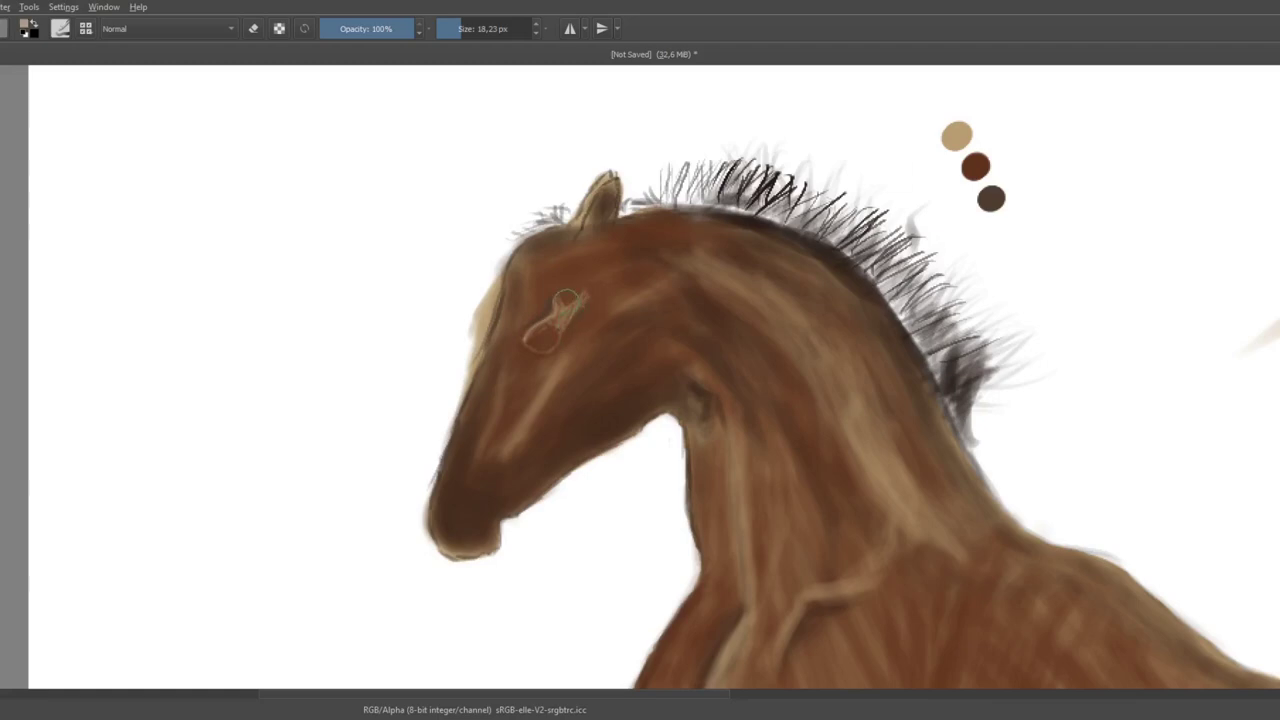
ctrl+click(991, 198)
drag(571, 317, 540, 338)
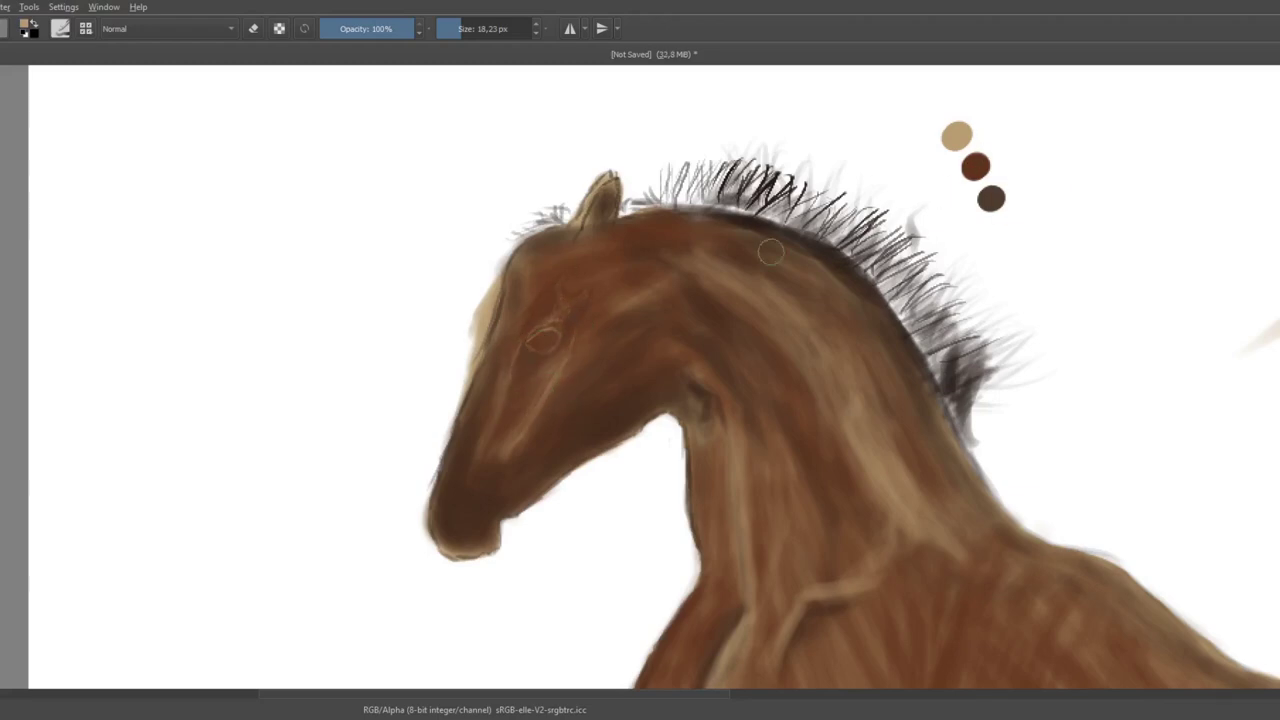
Step: Paint a dark pupil into the eye and dab in more dark colour
ctrl+click(977, 166)
drag(486, 28, 480, 28)
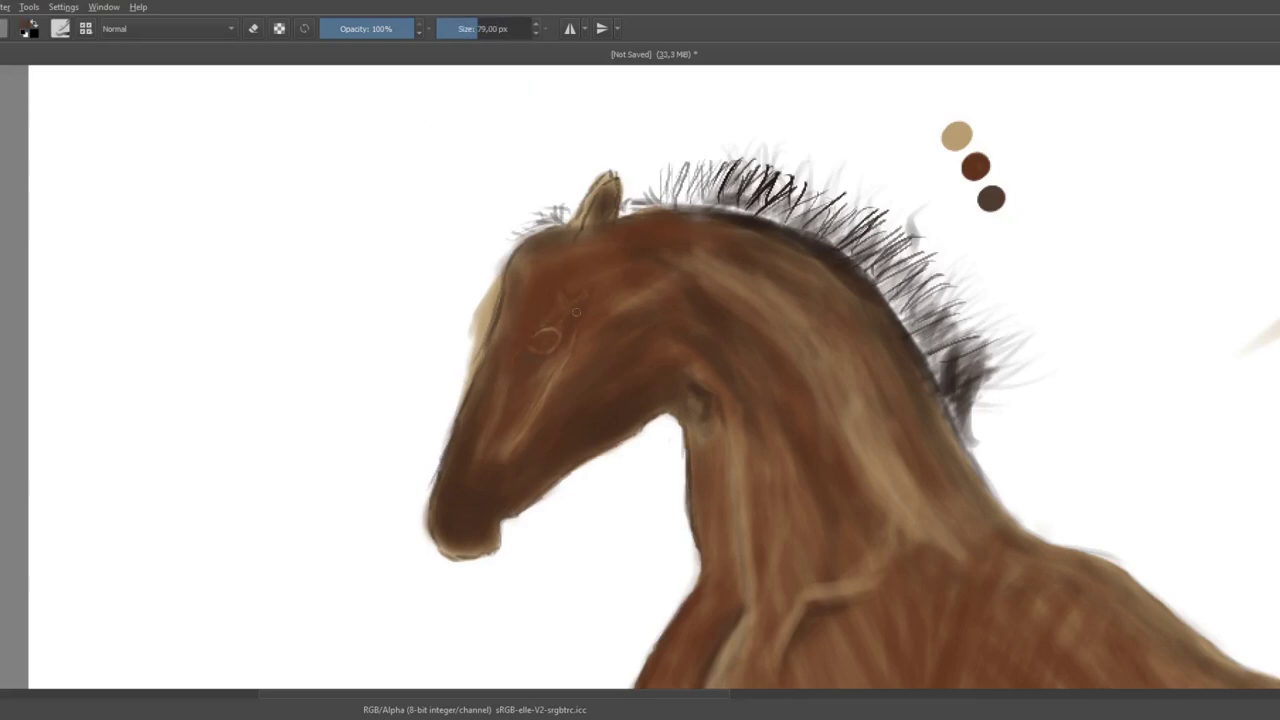
click(543, 342)
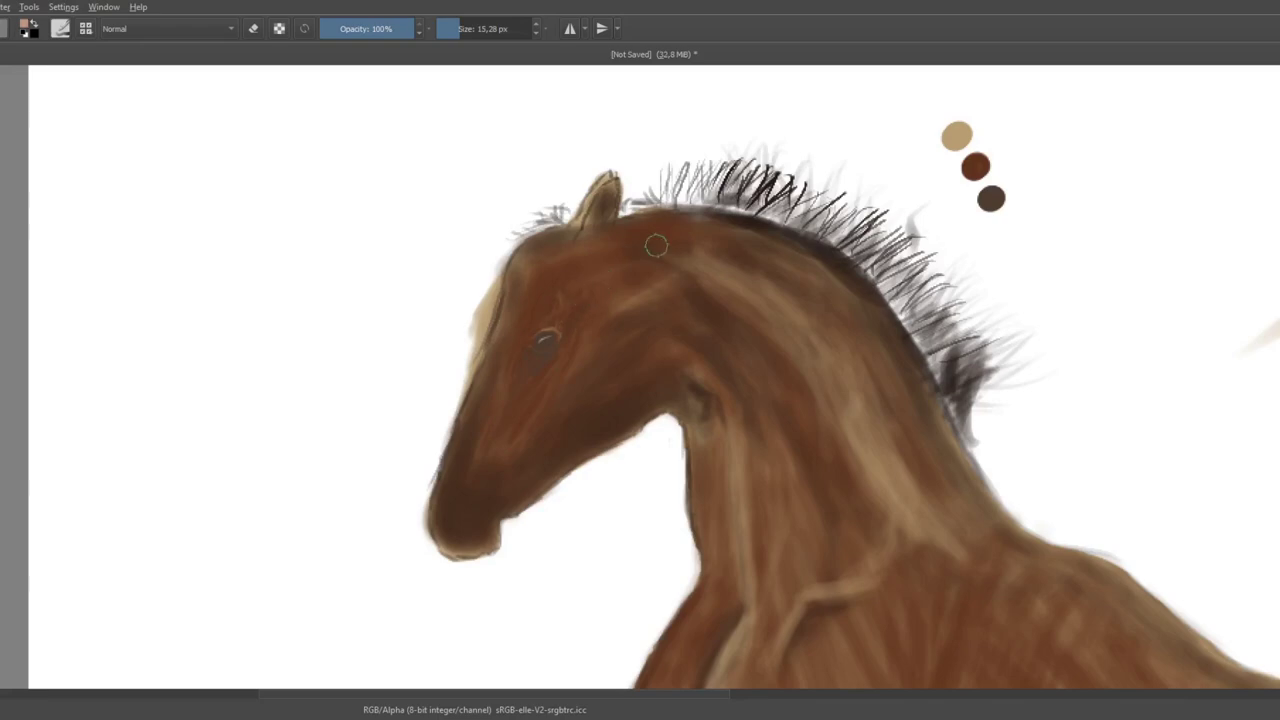
key(bracketright)
key(bracketright)
key(bracketright)
drag(500, 405, 534, 540)
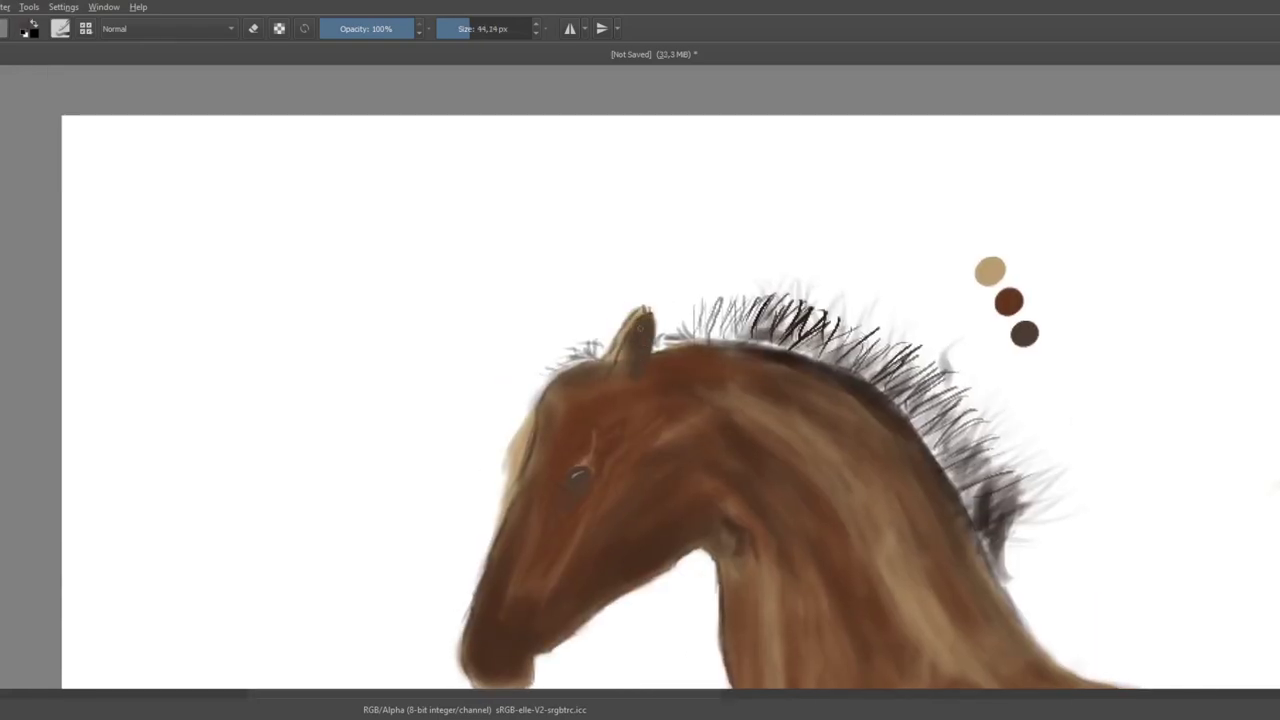
Step: Darken the ear and paint fine dark hair strokes along the upper mane
ctrl+click(1008, 301)
drag(638, 318, 602, 378)
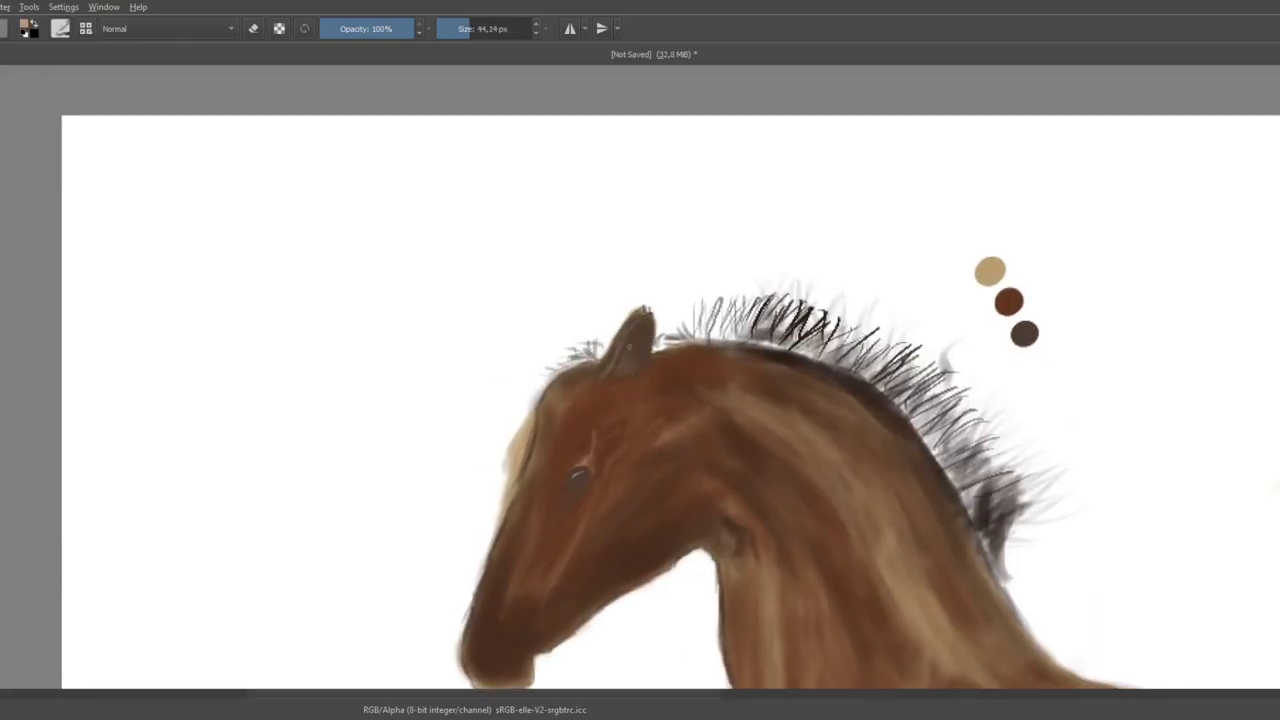
ctrl+click(614, 316)
drag(482, 28, 453, 32)
drag(740, 344, 712, 294)
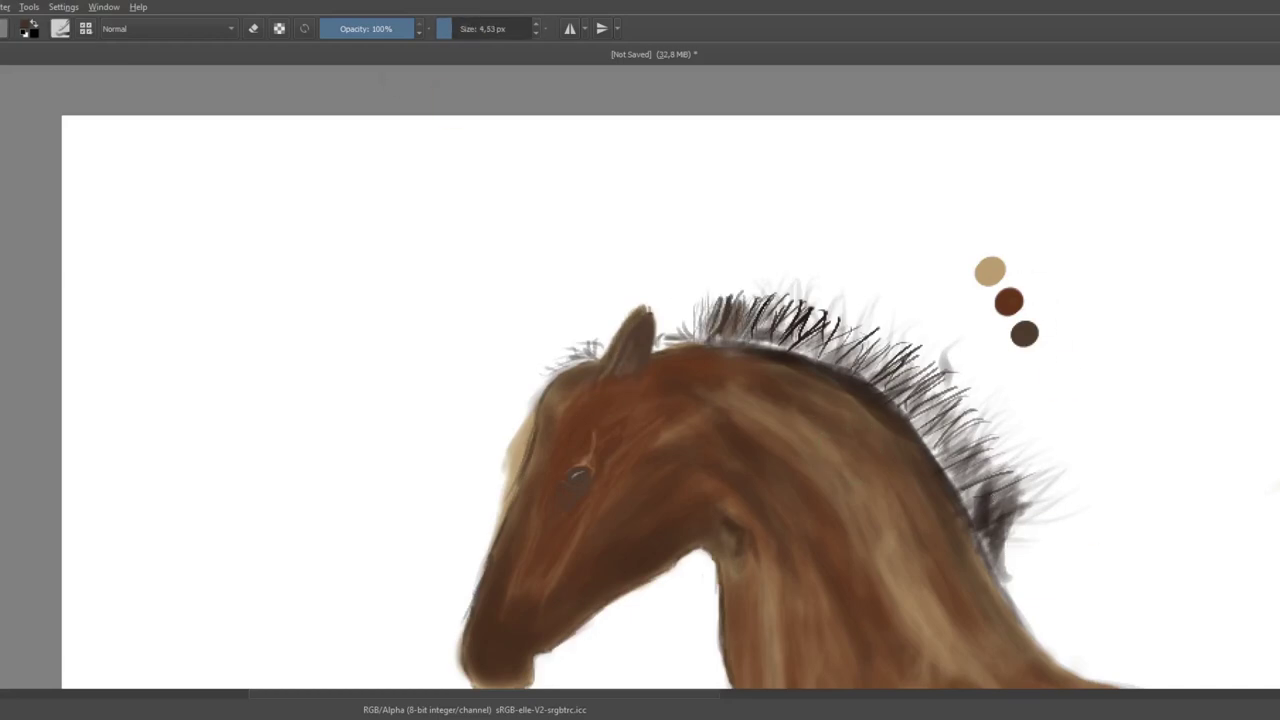
drag(815, 356, 770, 292)
drag(870, 390, 820, 330)
drag(912, 418, 860, 312)
Step: Add more fine hair strokes lower on the mane and toward the ear
drag(958, 495, 918, 430)
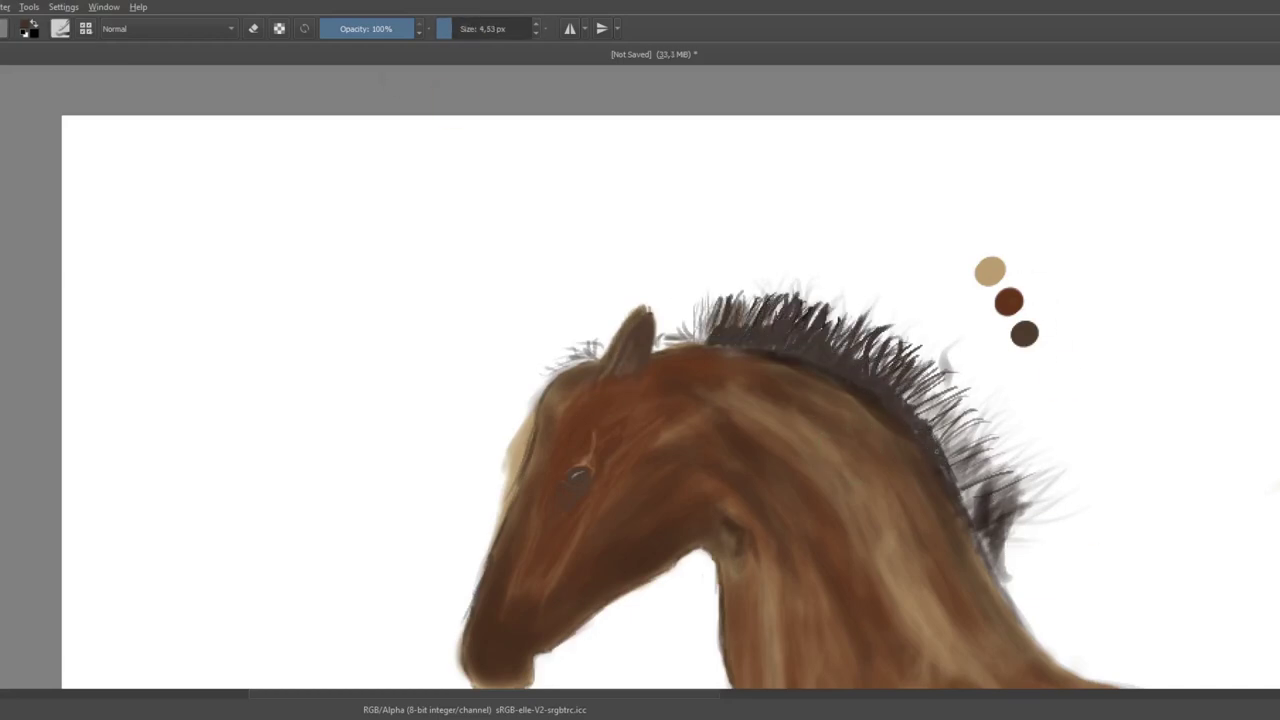
drag(1025, 620, 950, 460)
drag(1040, 600, 965, 440)
mouse_move(1010, 480)
mouse_down()
mouse_move(905, 368)
mouse_move(960, 445)
mouse_up()
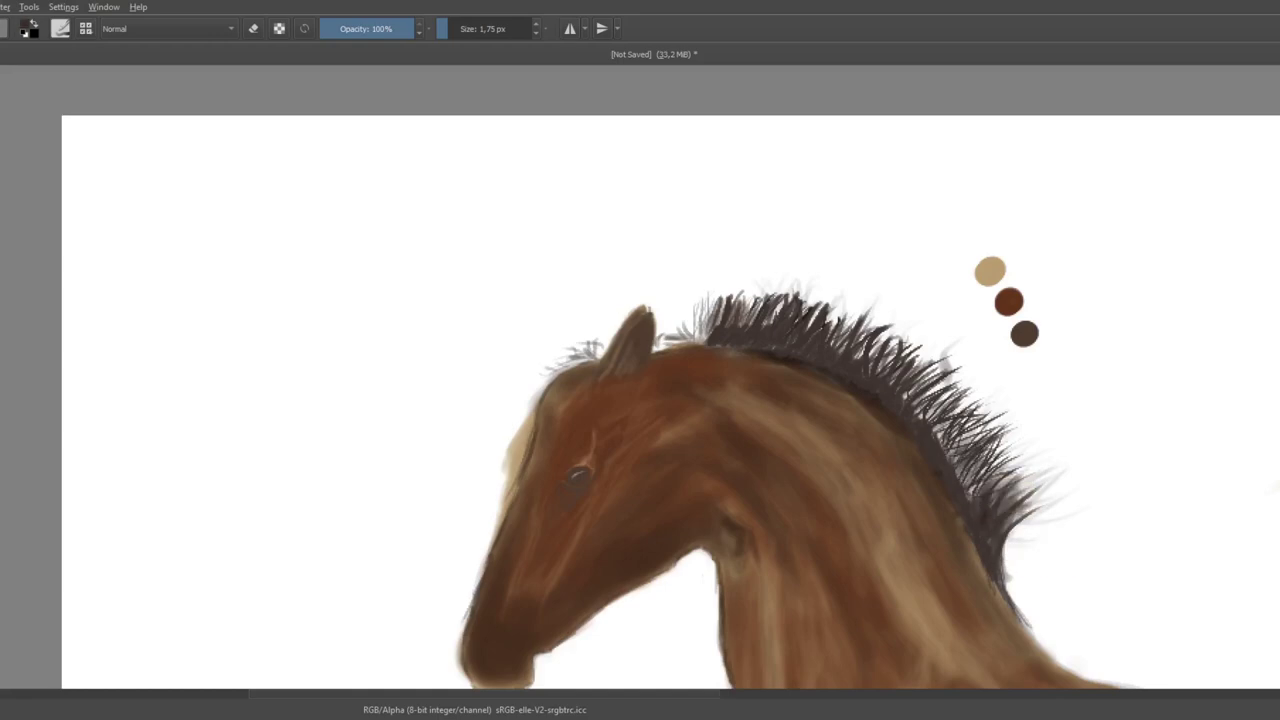
mouse_move(930, 395)
mouse_down()
mouse_move(850, 312)
mouse_move(730, 292)
mouse_up()
drag(720, 340, 665, 320)
mouse_move(602, 352)
mouse_down()
mouse_move(560, 345)
mouse_move(560, 385)
mouse_up()
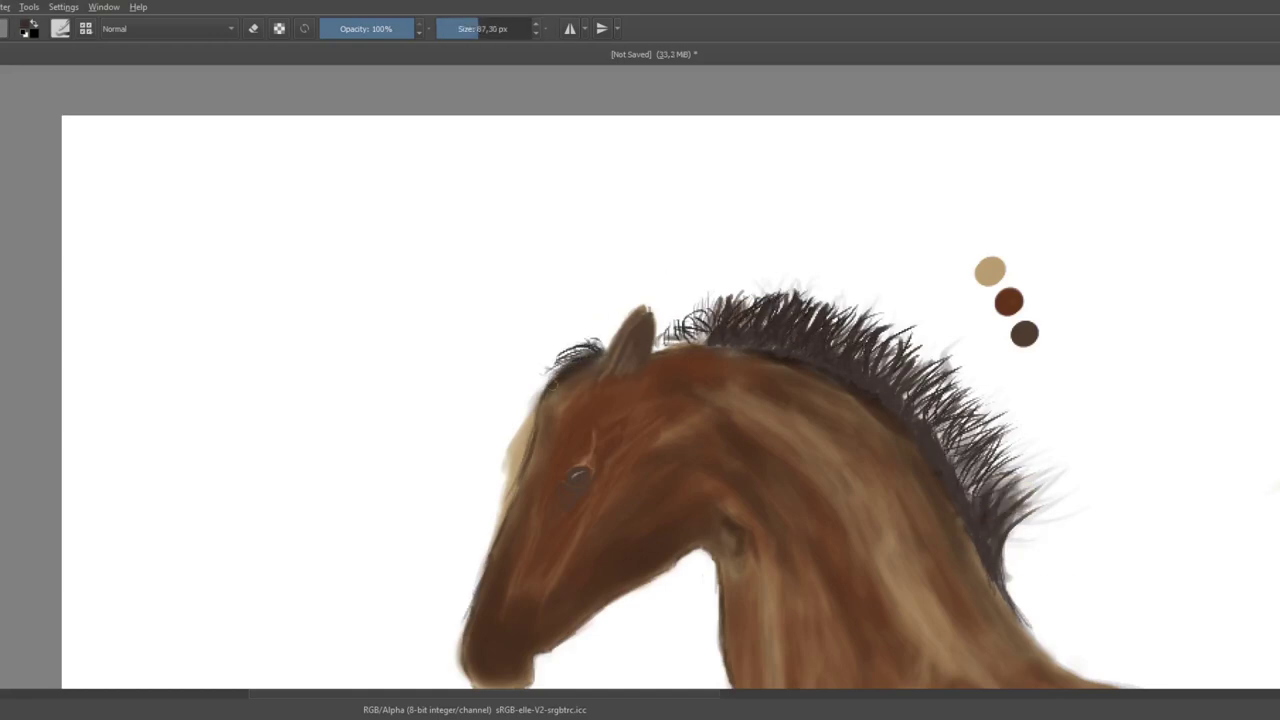
Step: Shade the base of the mane and the crest beneath it dark brown
mouse_move(655, 340)
mouse_down()
mouse_move(788, 358)
mouse_move(975, 555)
mouse_up()
drag(1030, 625, 945, 450)
drag(975, 500, 825, 370)
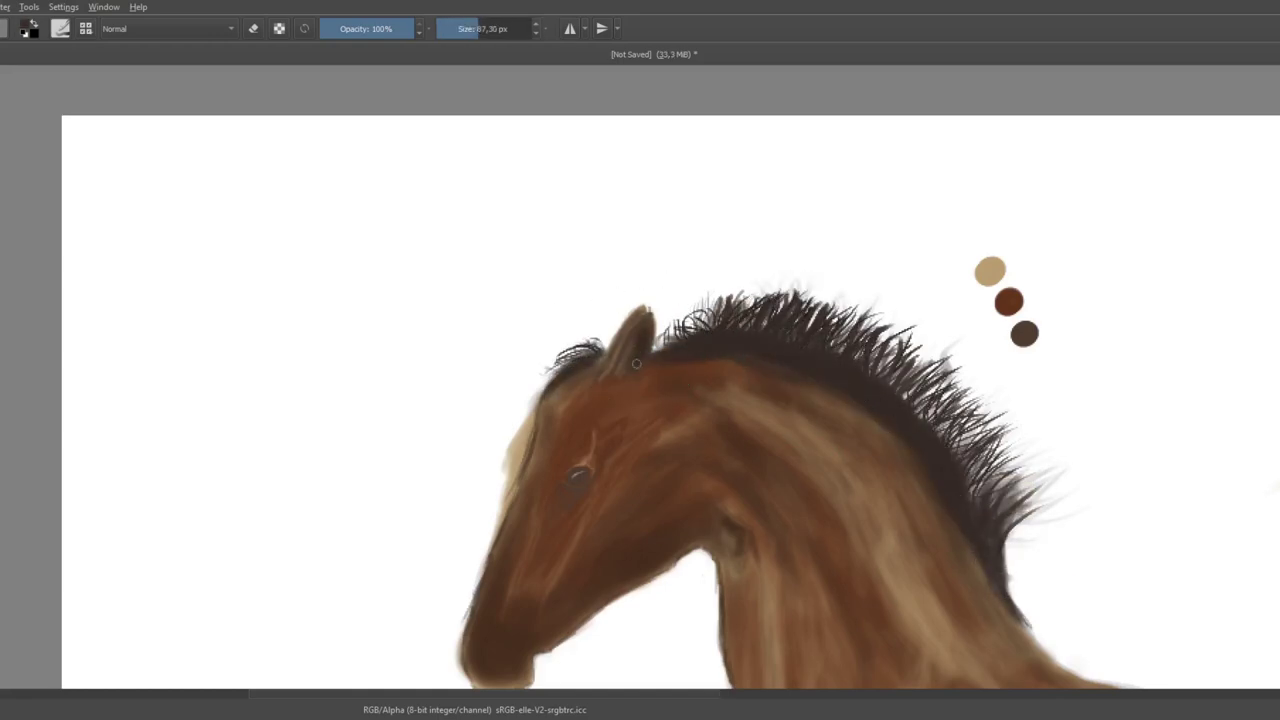
key(bracketleft)
key(bracketleft)
key(bracketleft)
Step: Centre the view on the head and pick dark brown from the colour dabs for the nostrils
key(e)
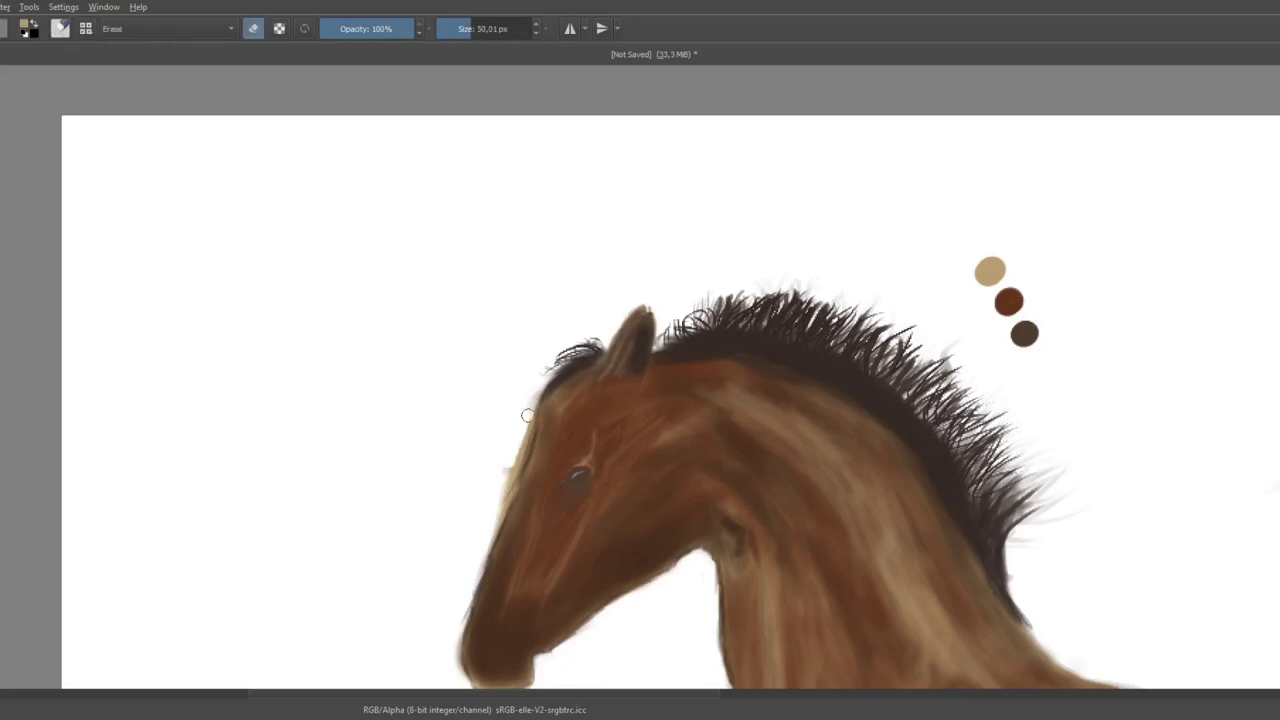
drag(695, 592, 875, 297)
drag(1272, 337, 599, 483)
key(bracketleft)
key(bracketleft)
key(bracketleft)
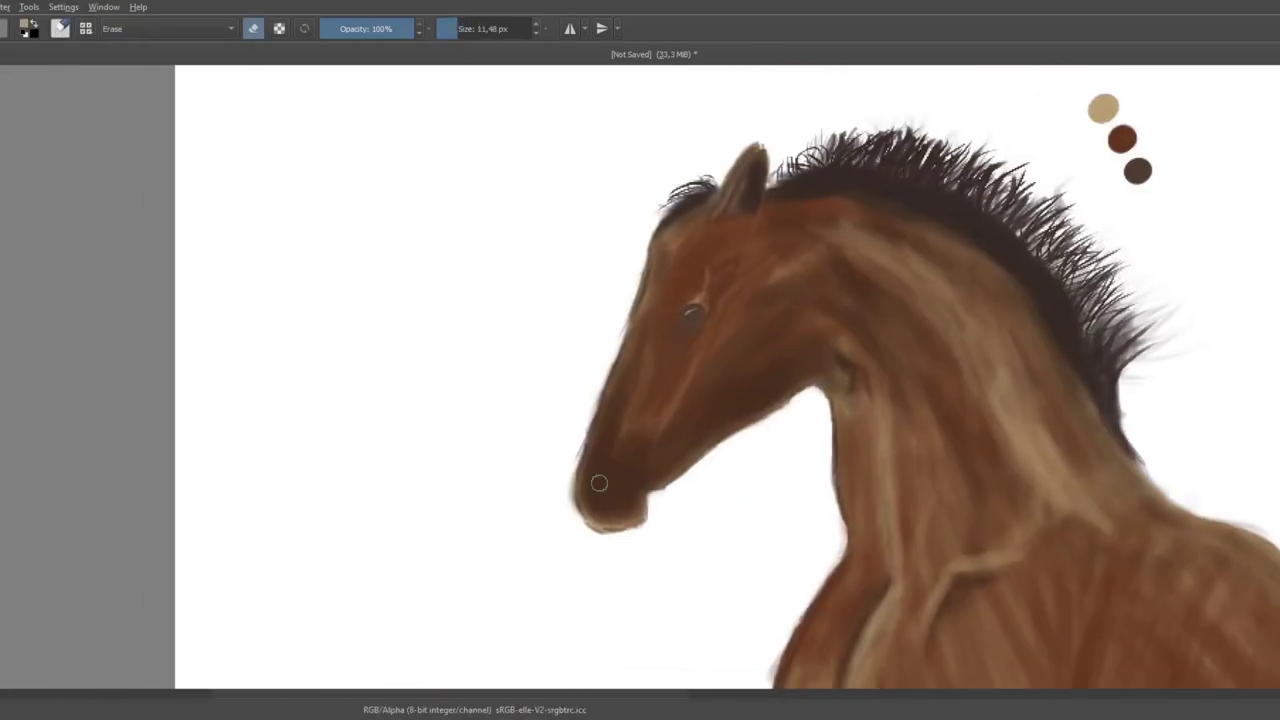
key(e)
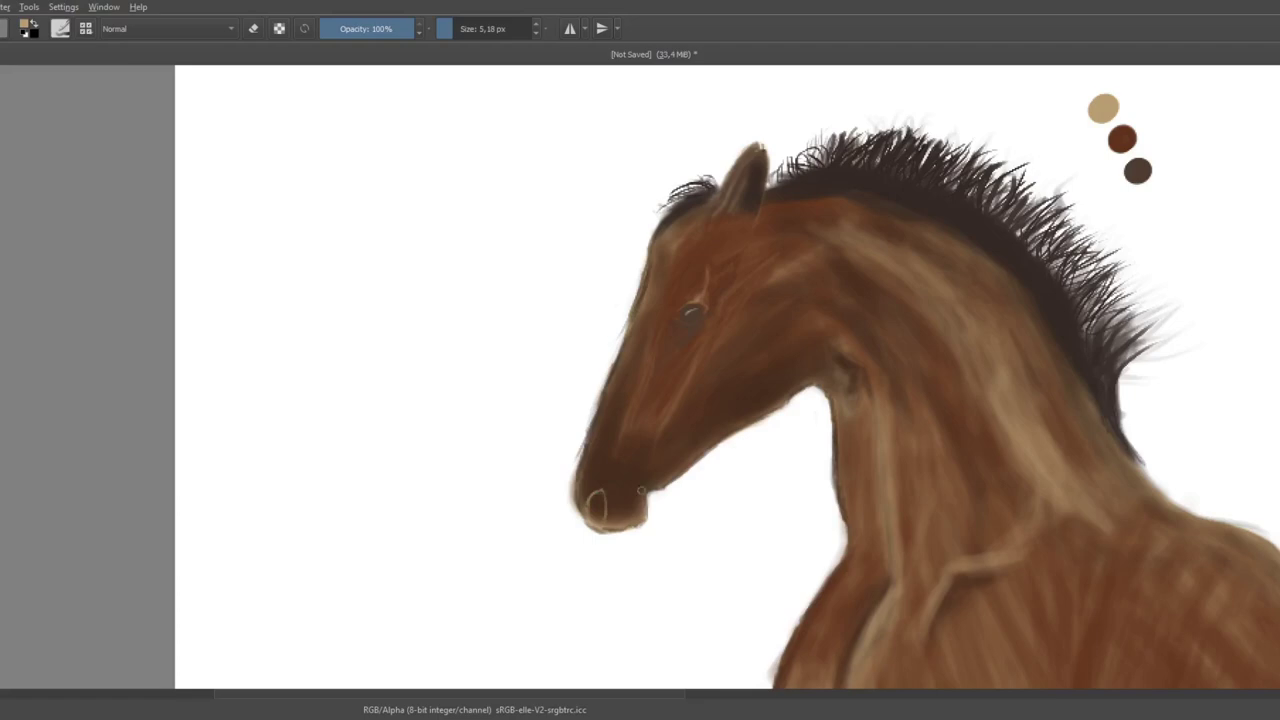
ctrl+click(1137, 170)
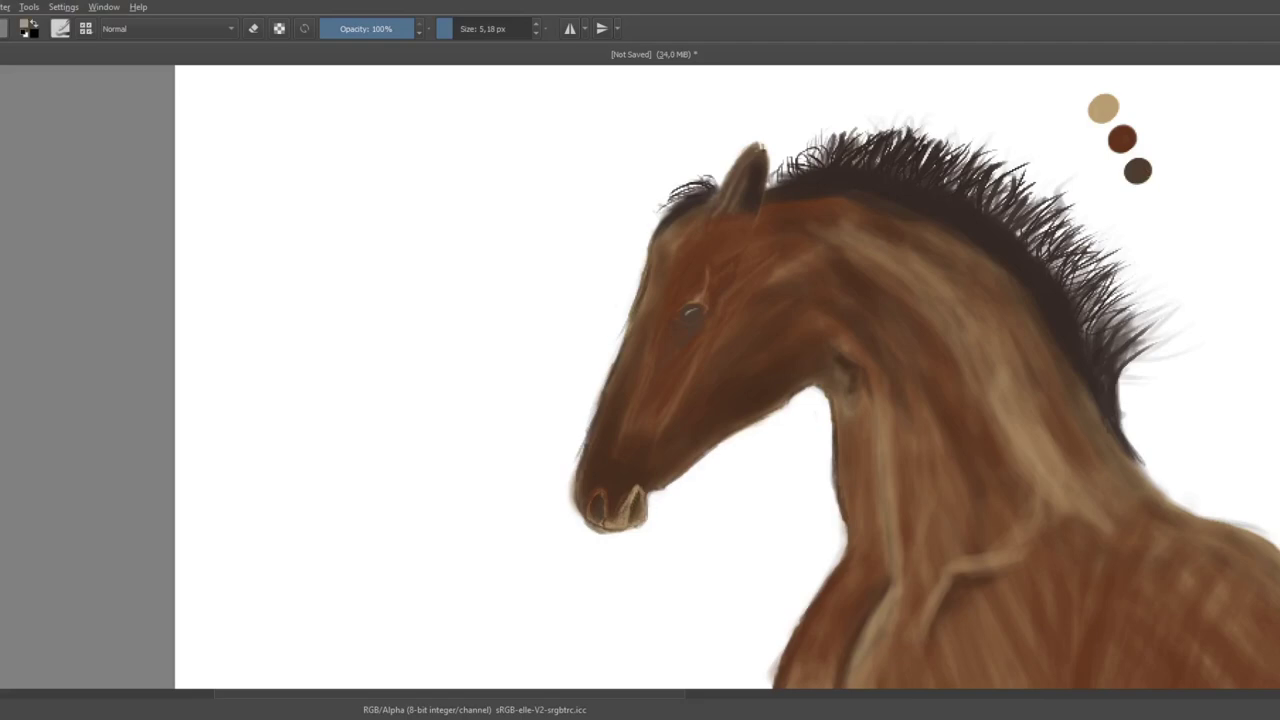
key(bracketright)
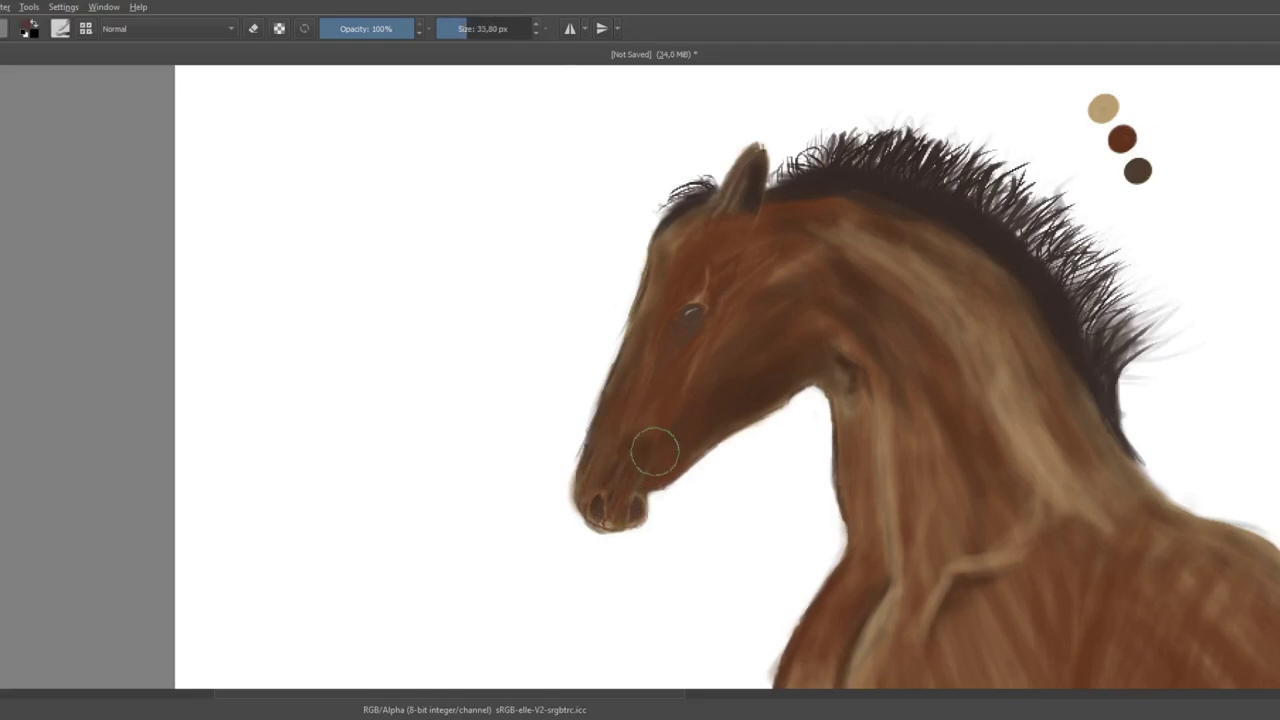
Step: Repaint the nostril and lighten the muzzle with beige
key(e)
key(ctrl+z)
key(e)
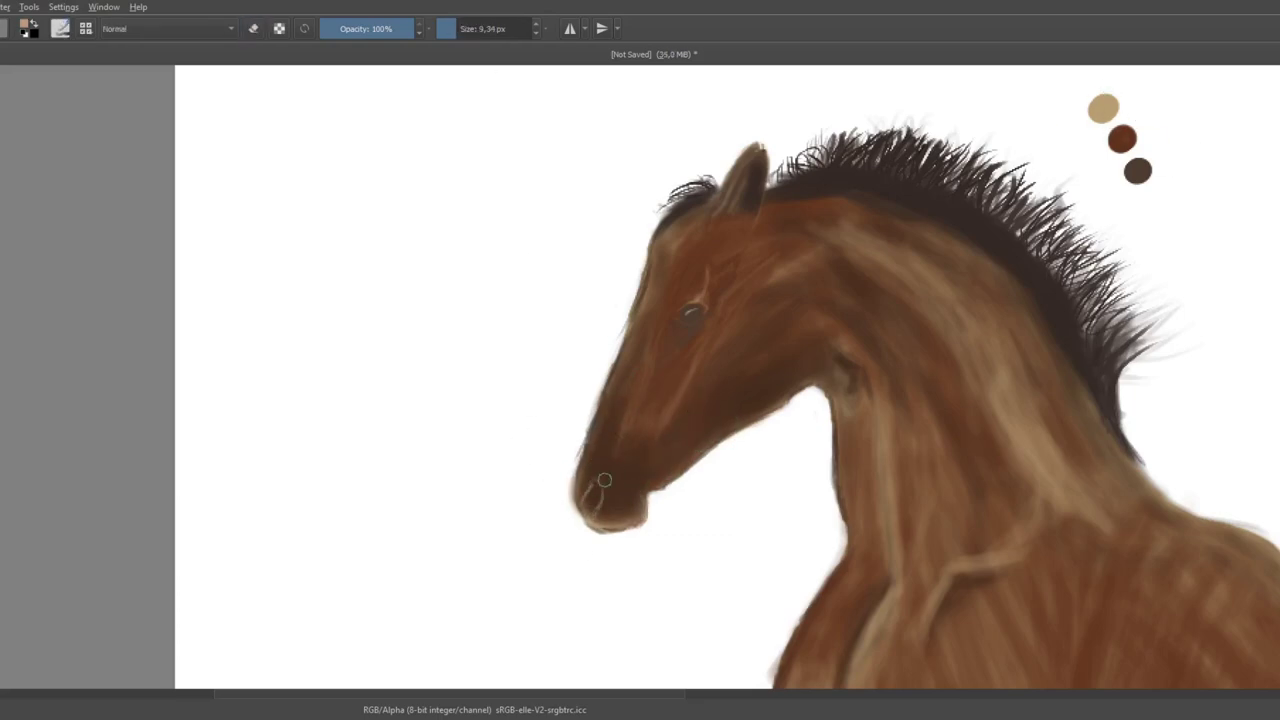
mouse_move(600, 410)
mouse_down()
mouse_move(590, 465)
mouse_move(605, 515)
mouse_move(595, 500)
mouse_move(690, 500)
mouse_move(770, 412)
mouse_move(634, 505)
mouse_move(600, 500)
mouse_move(620, 515)
mouse_move(597, 502)
mouse_move(590, 518)
mouse_move(640, 528)
mouse_up()
ctrl+click(586, 520)
key(e)
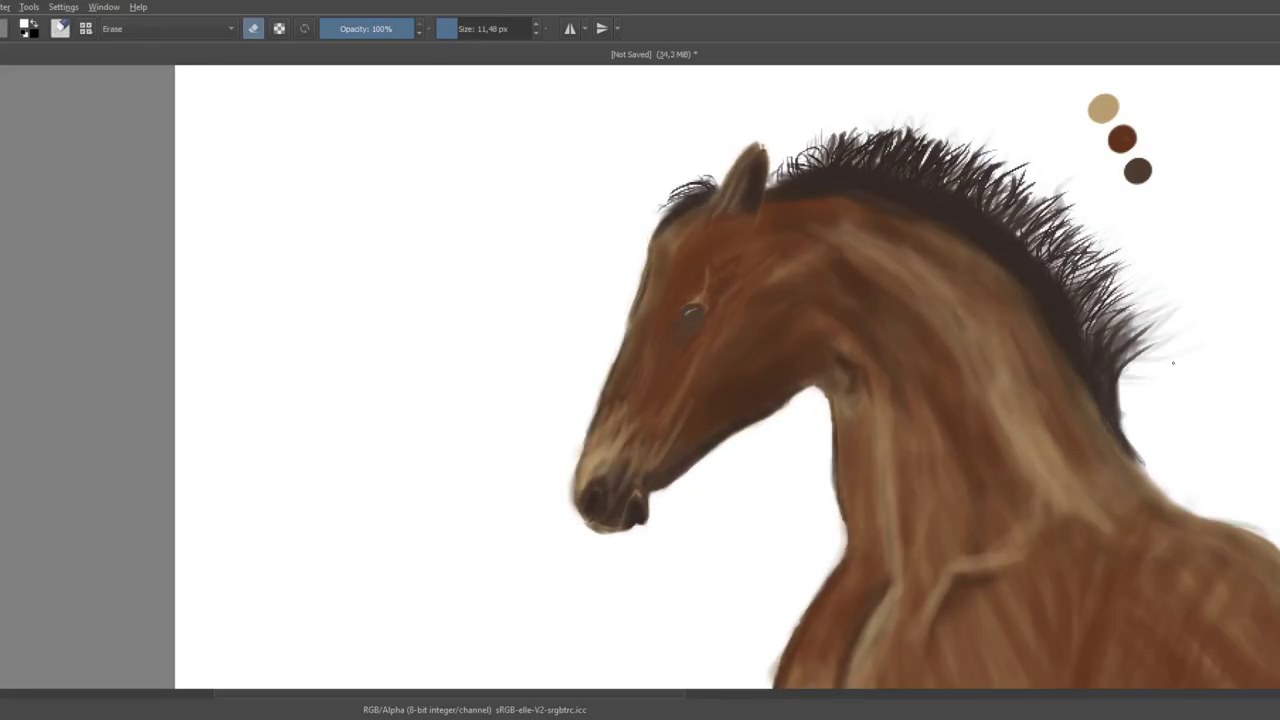
Step: Erase the colour test strokes at the top right with an enlarged eraser
drag(1173, 363, 1243, 457)
key(minus)
key(minus)
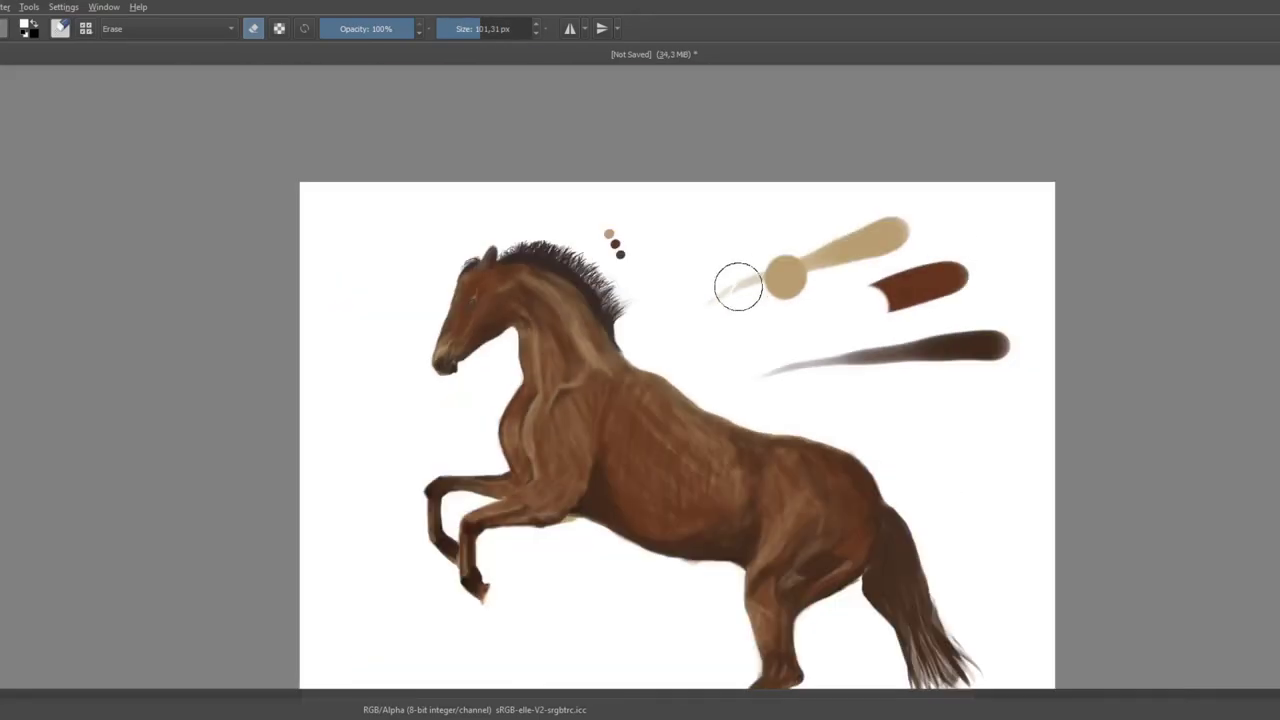
drag(738, 287, 990, 350)
scroll(843, 434, down, 2)
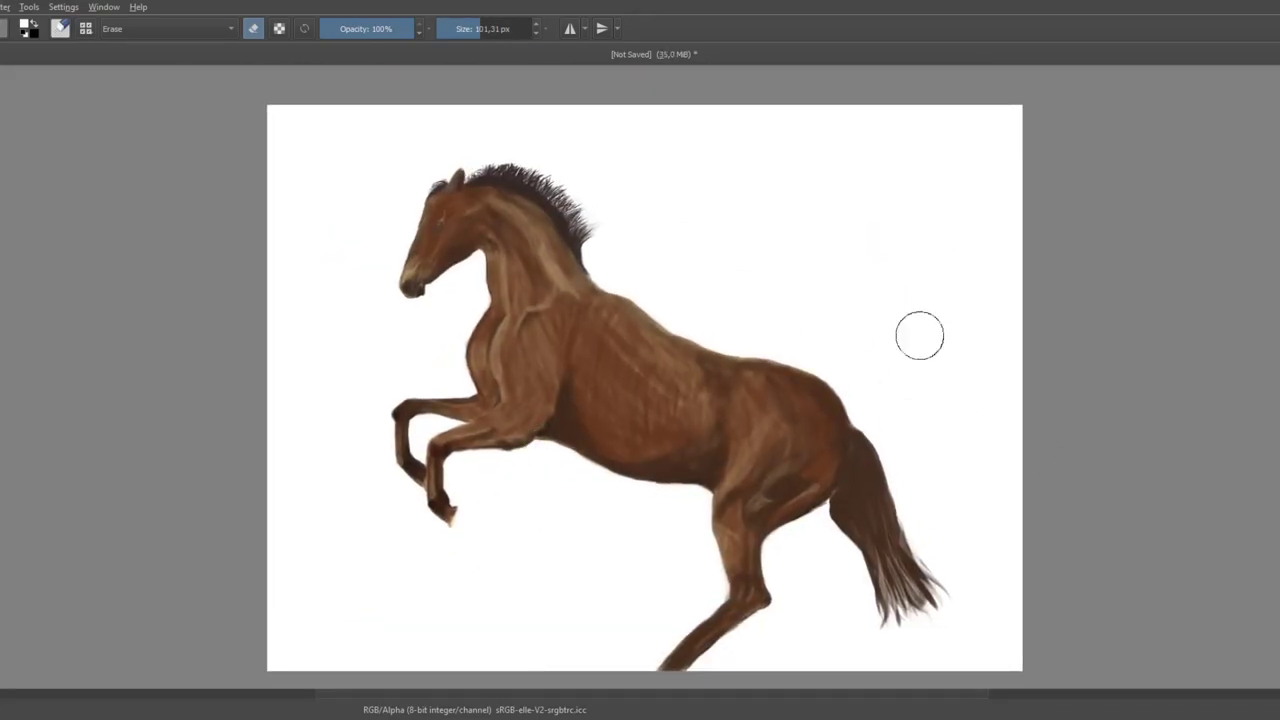
key(plus)
key(plus)
Step: Outline the raised front hoof with a small brush, fill it with tan, and trim its shape
key(e)
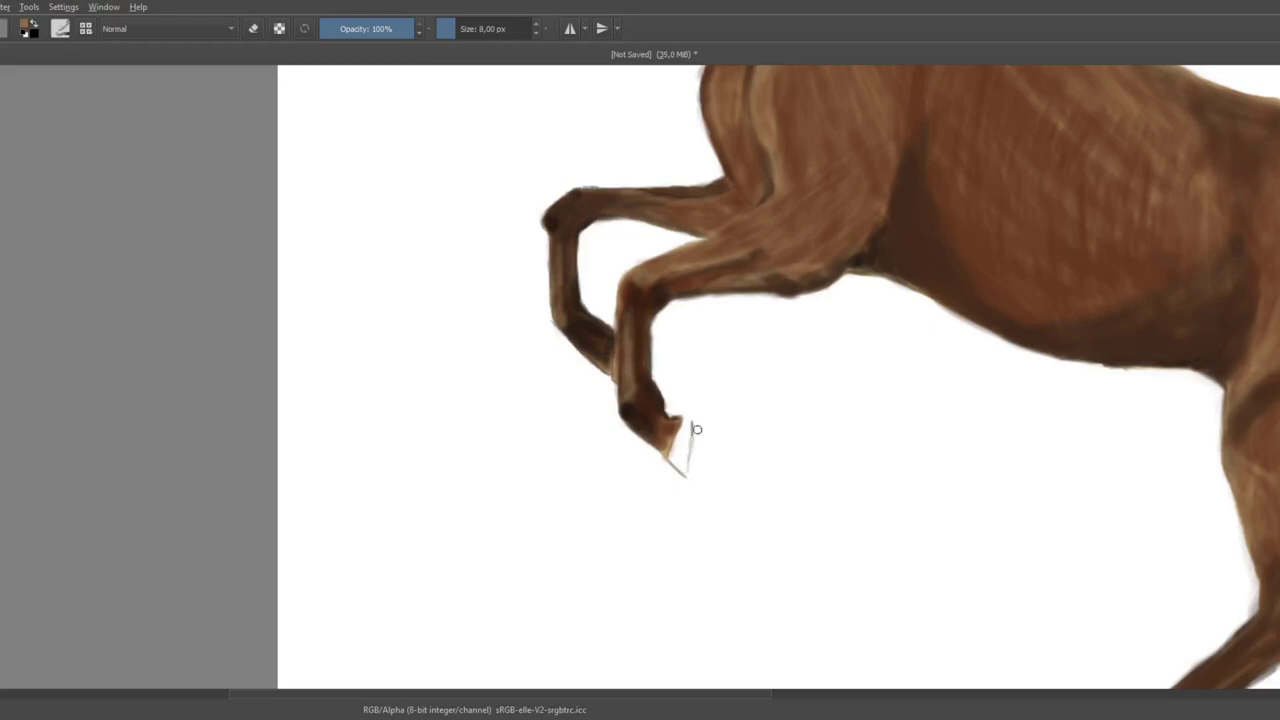
drag(694, 428, 685, 472)
drag(692, 428, 692, 484)
key(e)
key(e)
Step: Sample dark brown from the leg and paint dark streaks on the tan hoof
ctrl+click(762, 292)
ctrl+click(688, 462)
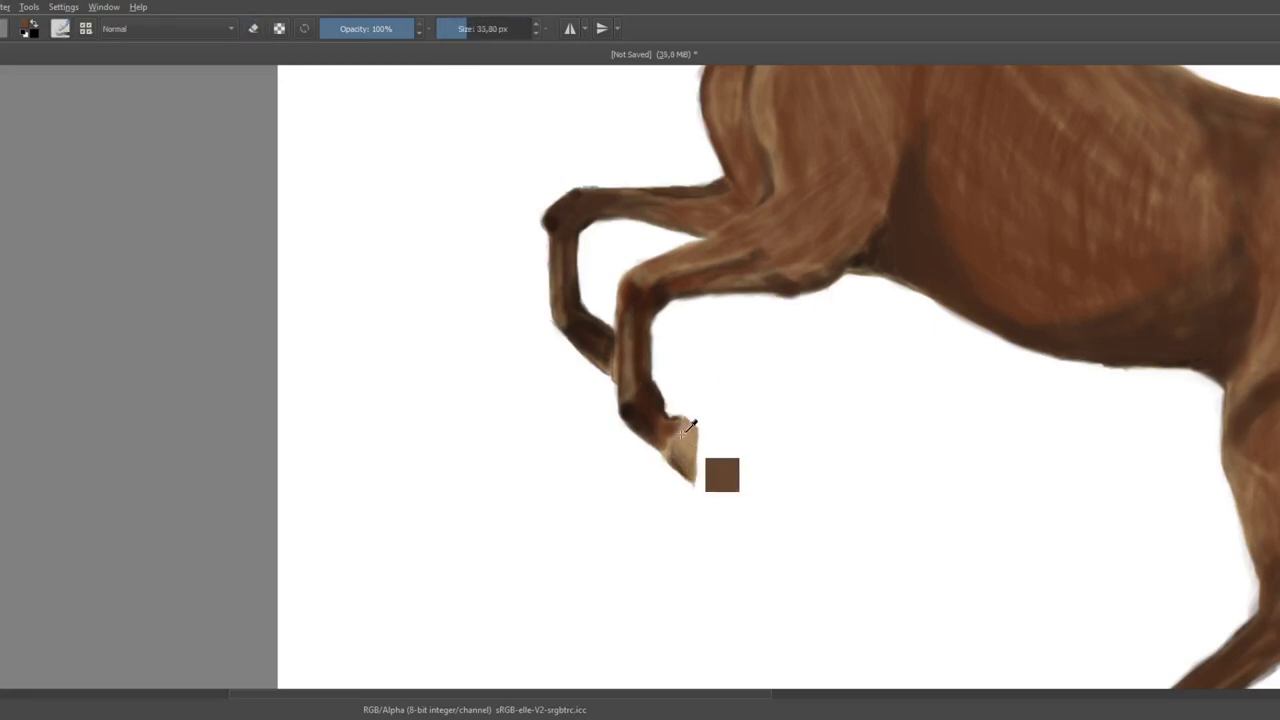
drag(692, 426, 684, 472)
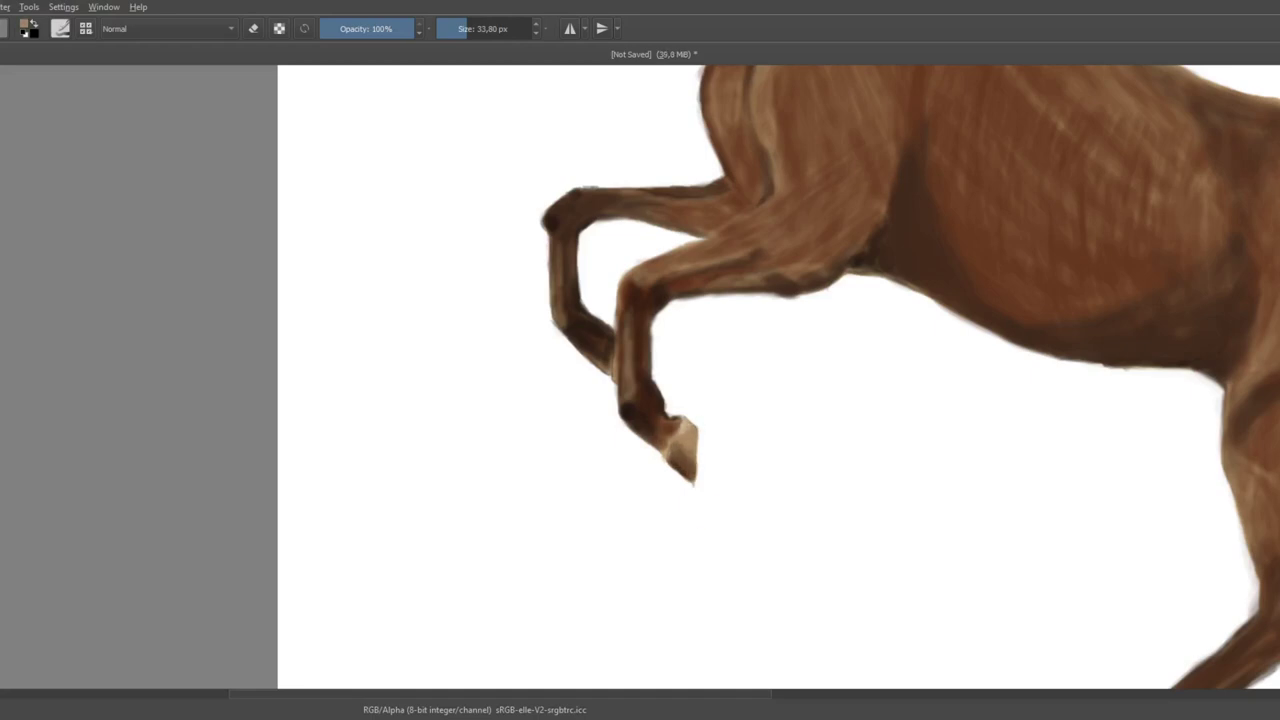
key(e)
key(2)
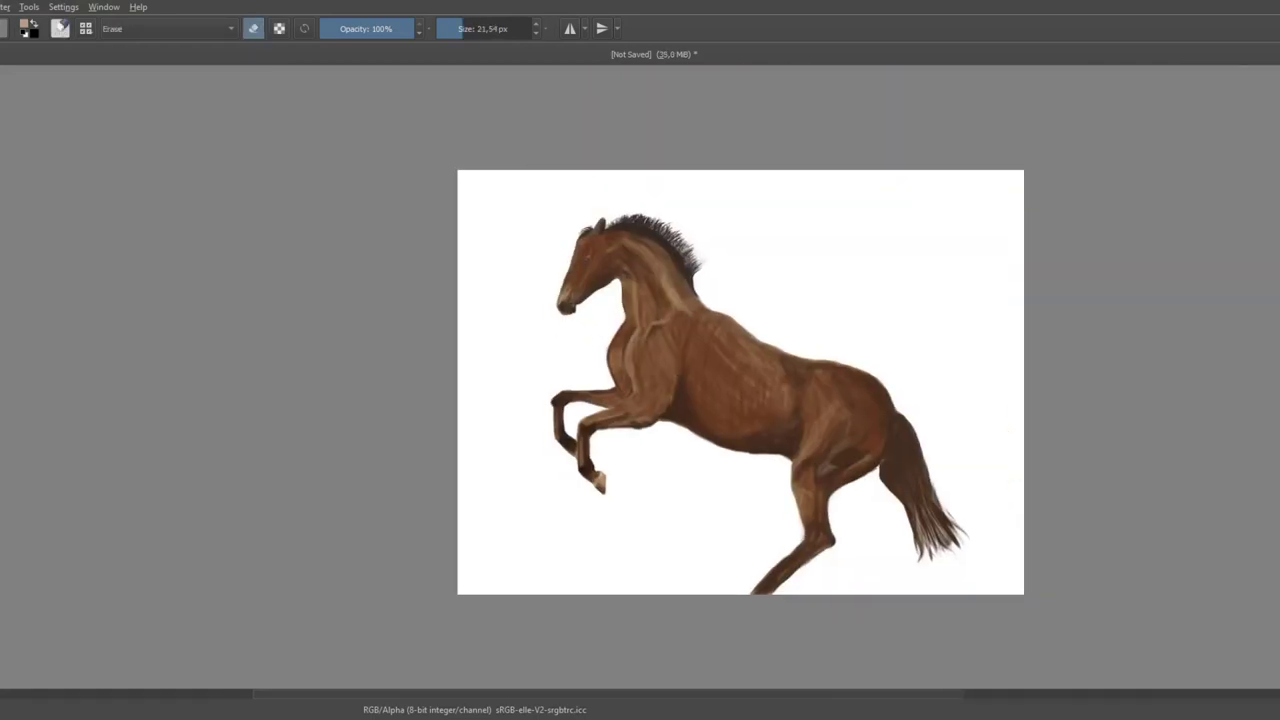